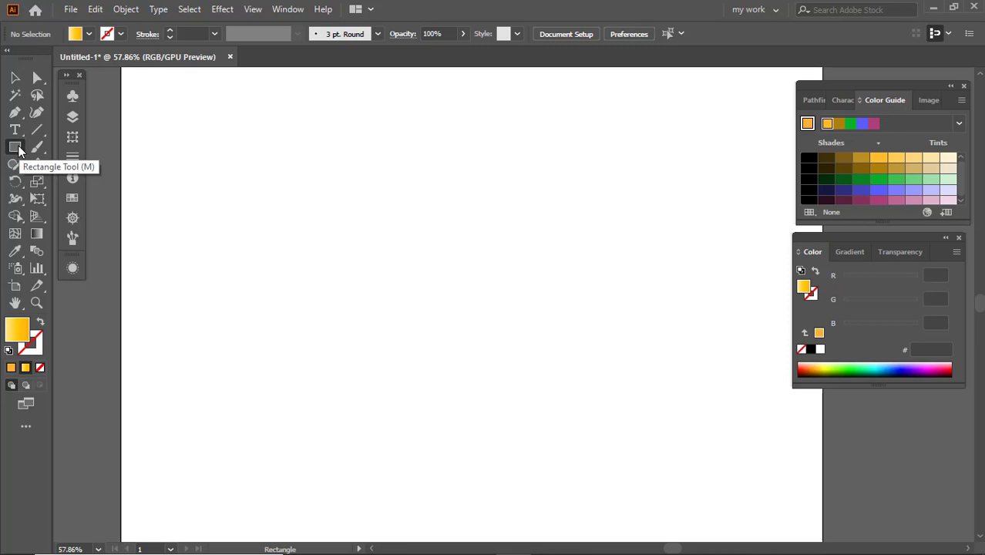
Draw a large hexagon in the upper-left area of the artboard with the Polygon tool
click(18, 148)
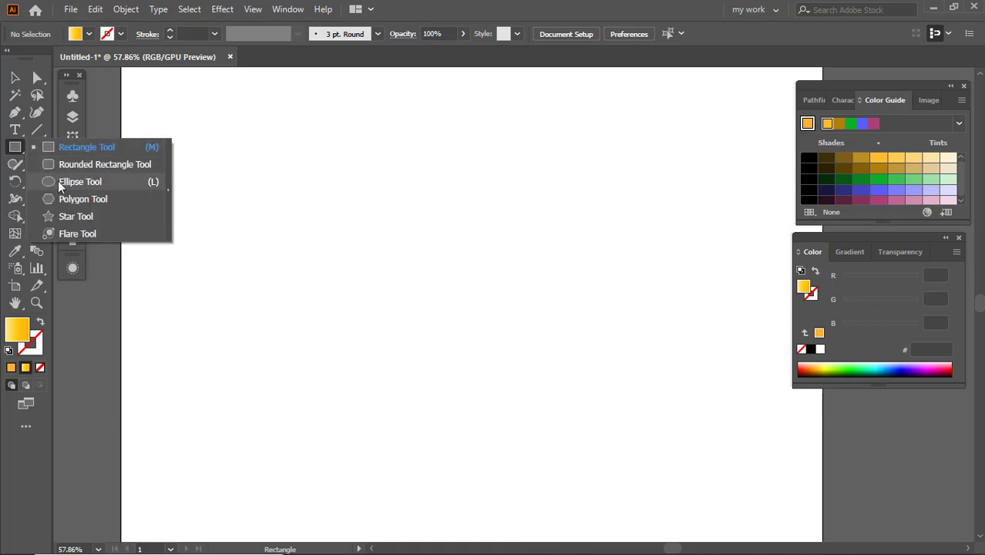
click(62, 198)
drag(286, 226, 407, 277)
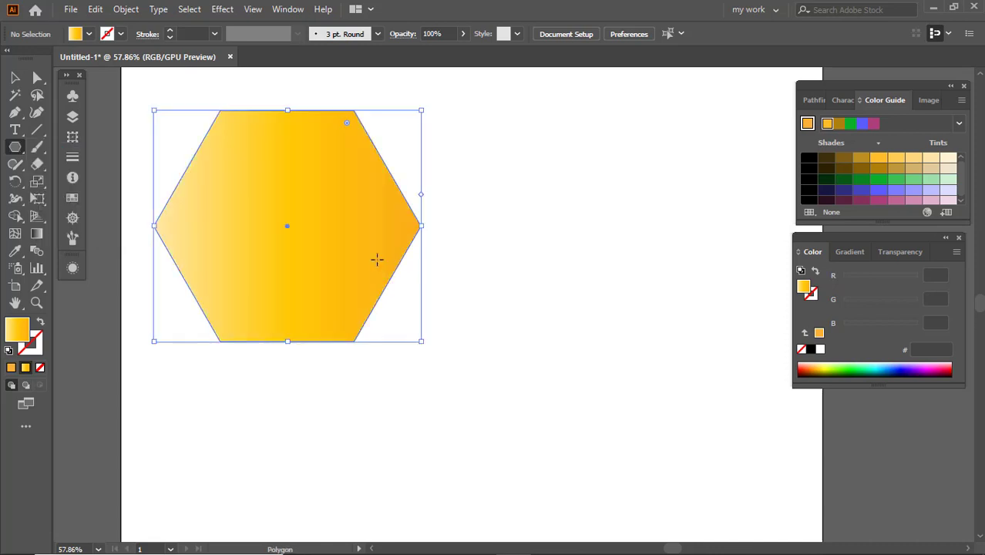
click(15, 78)
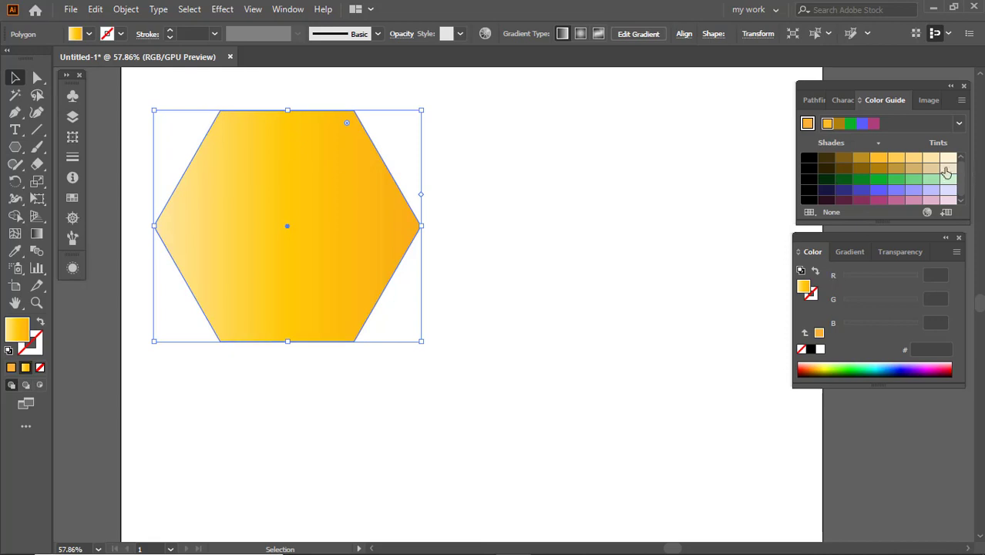
Fill the hexagon with the solid blue-violet 5C5CFC from the color harmony swatches
click(826, 255)
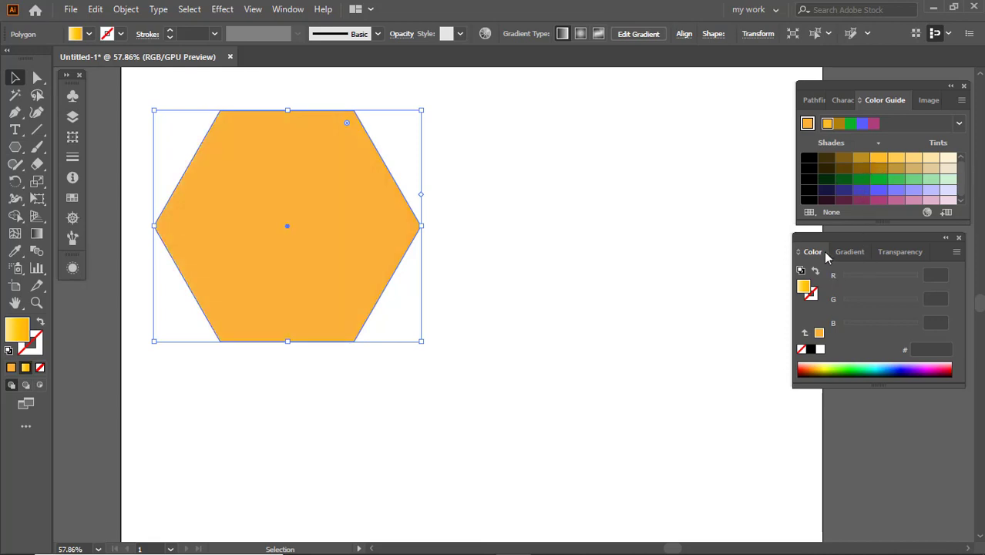
click(880, 190)
click(493, 152)
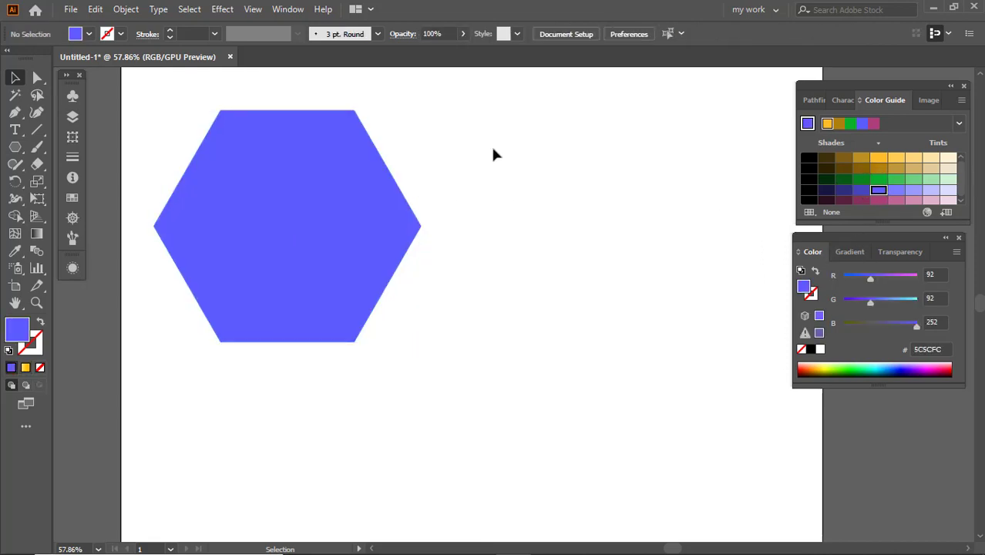
Rotate the hexagon so that a corner points straight up, and shift it slightly down and inward on the artboard
drag(372, 178, 372, 196)
click(562, 177)
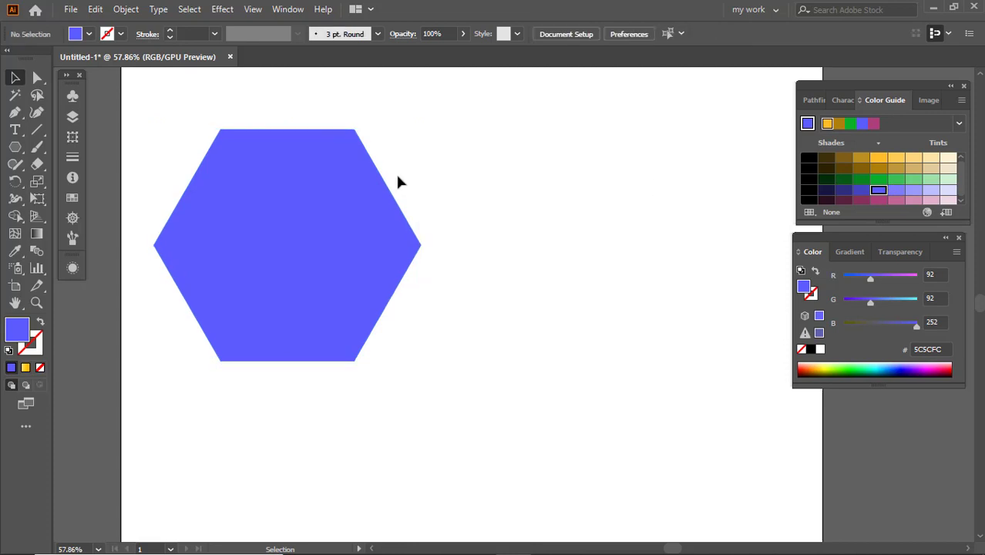
click(373, 171)
drag(427, 125, 408, 313)
click(408, 234)
drag(350, 212, 372, 243)
click(486, 211)
scroll(433, 215, down, 1)
scroll(433, 215, down, 1)
Copy the hexagon, paste it in front, and scale the copy down slightly and proportionally about its centre
click(382, 216)
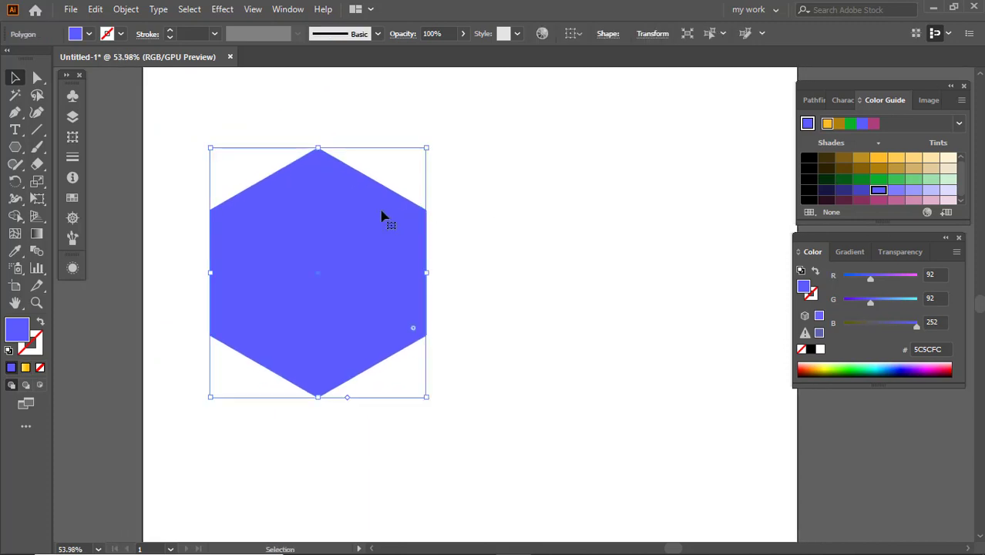
click(118, 10)
mouse_move(101, 11)
click(120, 78)
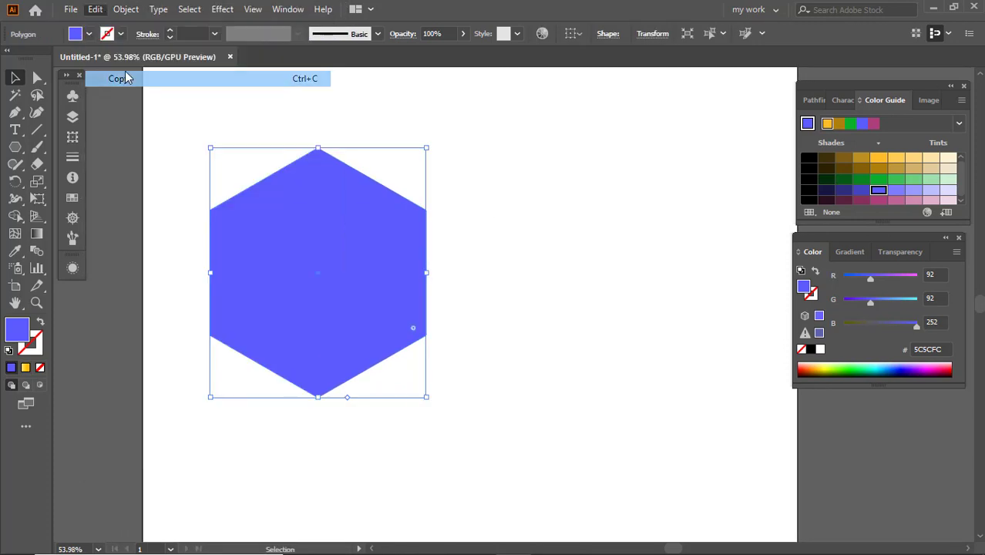
click(95, 9)
click(141, 112)
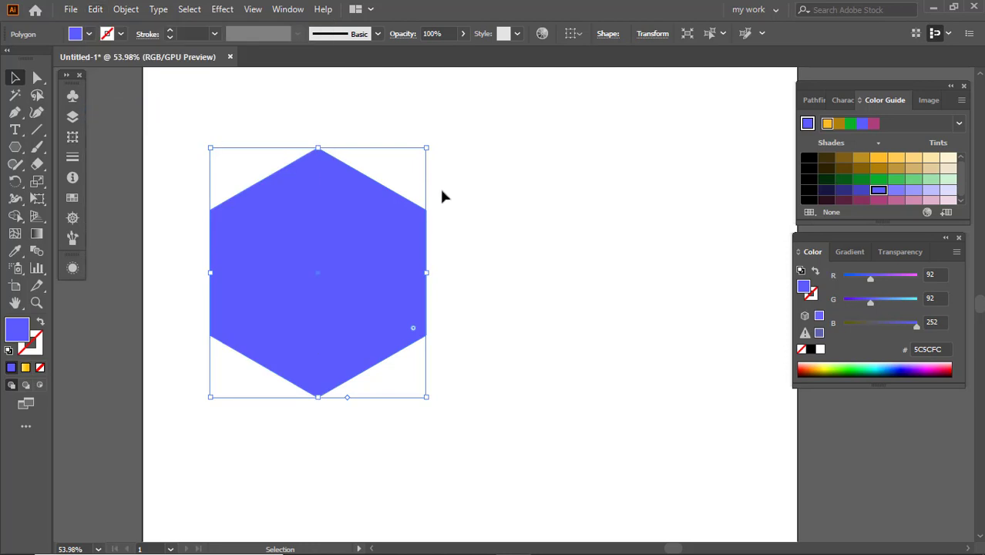
drag(429, 272, 419, 277)
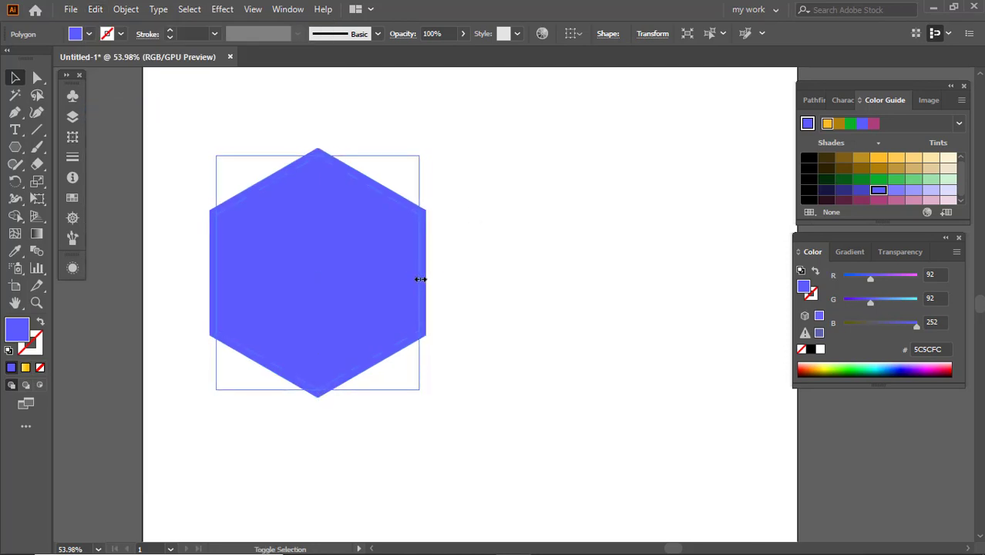
click(472, 215)
Fill the smaller inner hexagon with dark navy 00043B, leaving the outer hexagon as a blue border
alt+shift+click(346, 220)
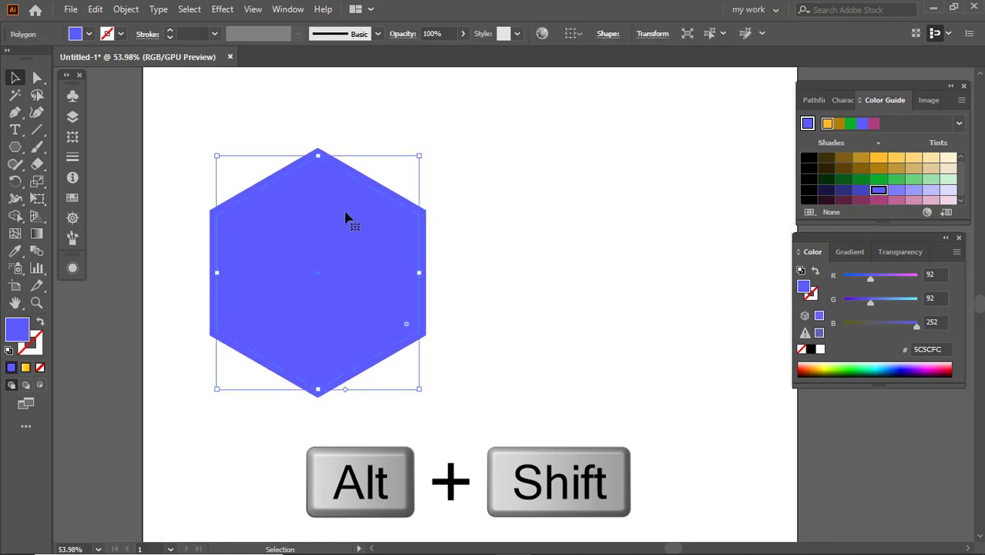
click(389, 170)
click(339, 217)
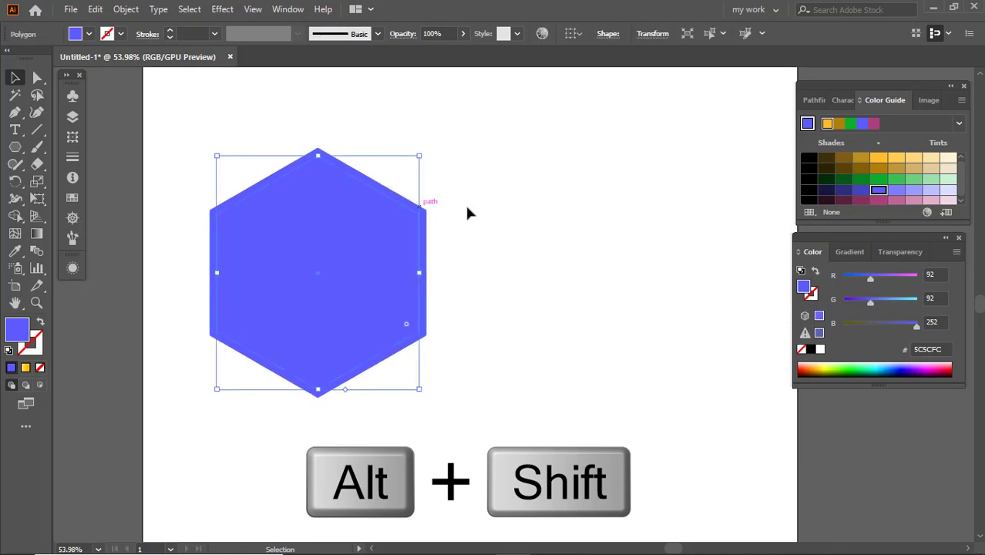
drag(857, 275, 861, 325)
click(865, 325)
click(495, 224)
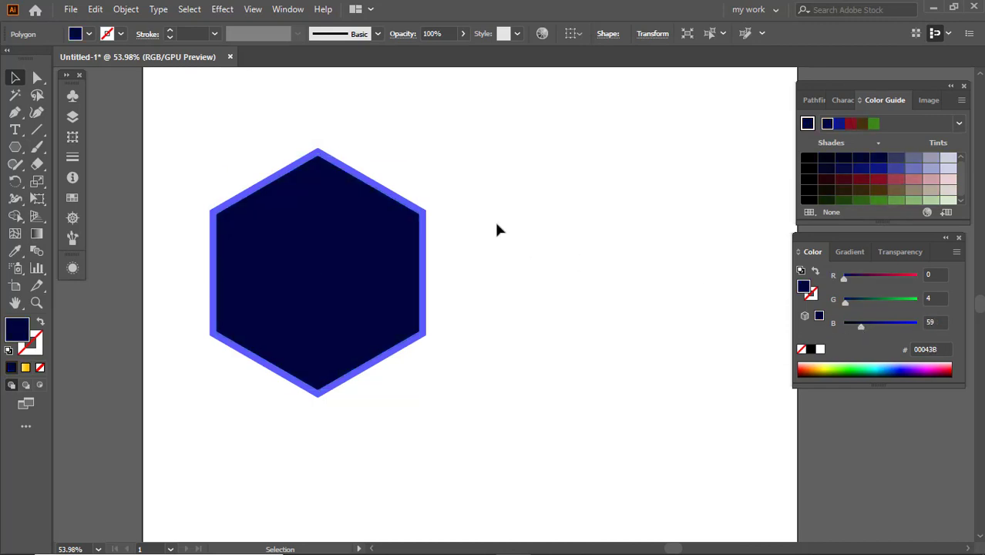
Select both hexagons together and move them lower on the artboard to free space above
click(416, 204)
drag(538, 194, 453, 197)
drag(500, 192, 424, 229)
drag(275, 179, 417, 283)
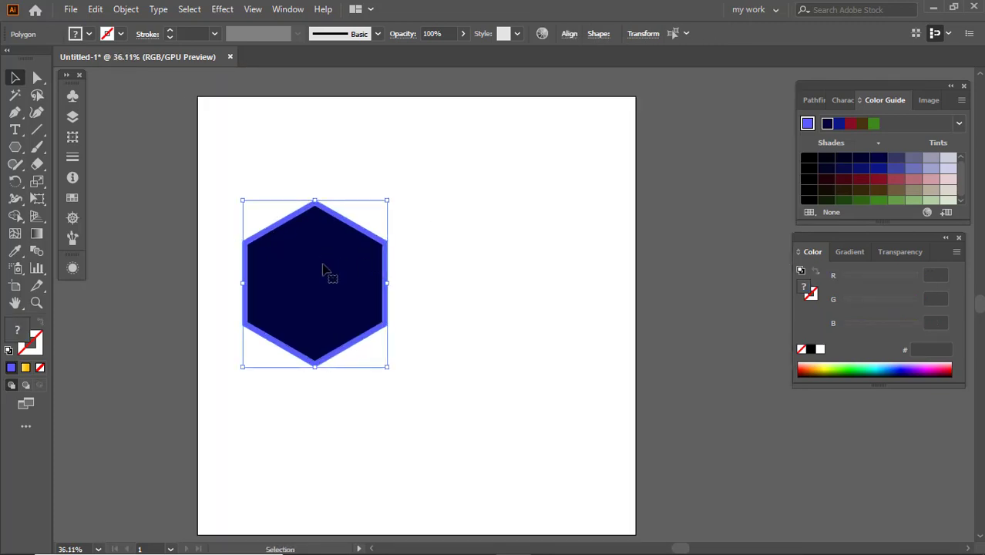
drag(322, 259, 393, 262)
click(385, 255)
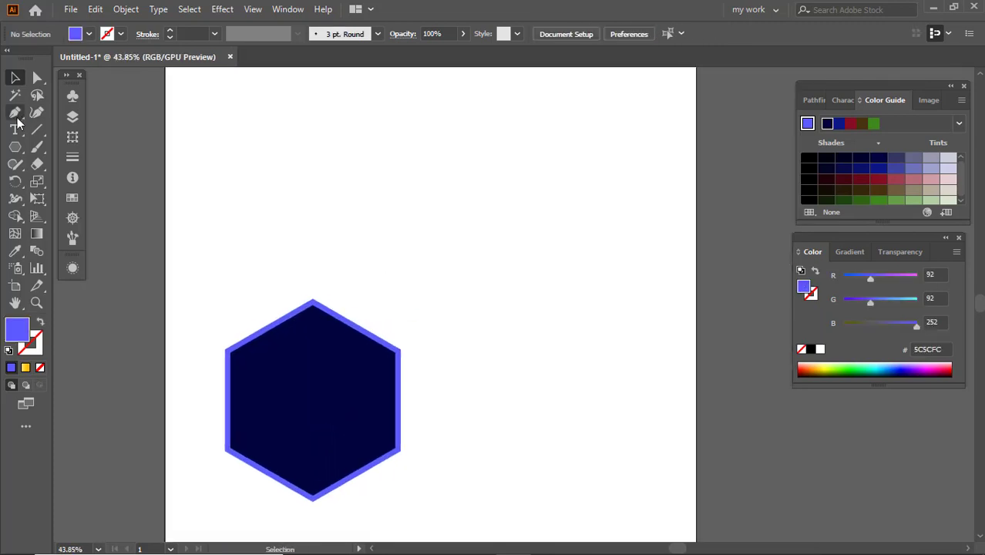
Add the text "Eid Mubarak" above the hexagon in Angelina Personal Use at 72 pt
click(15, 129)
click(324, 172)
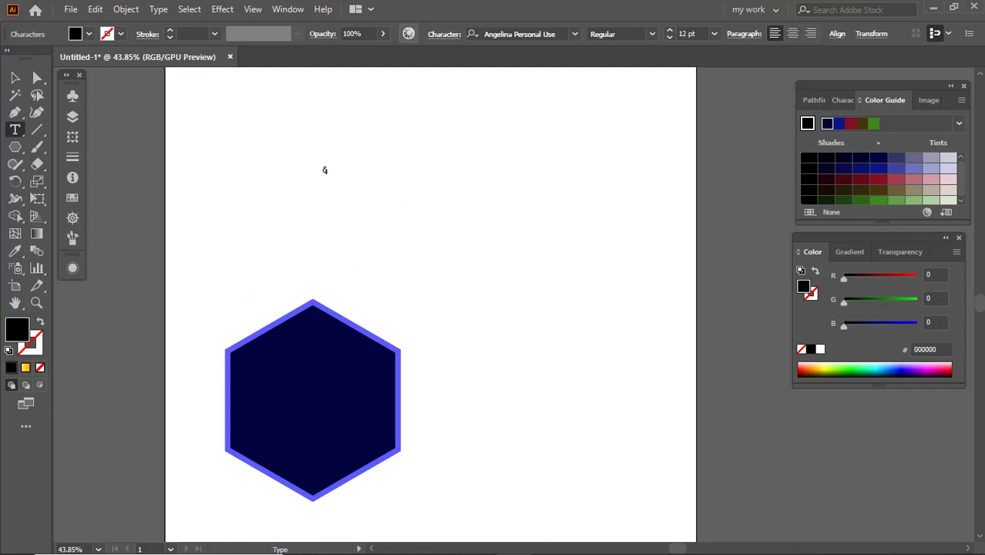
key(ctrl+a)
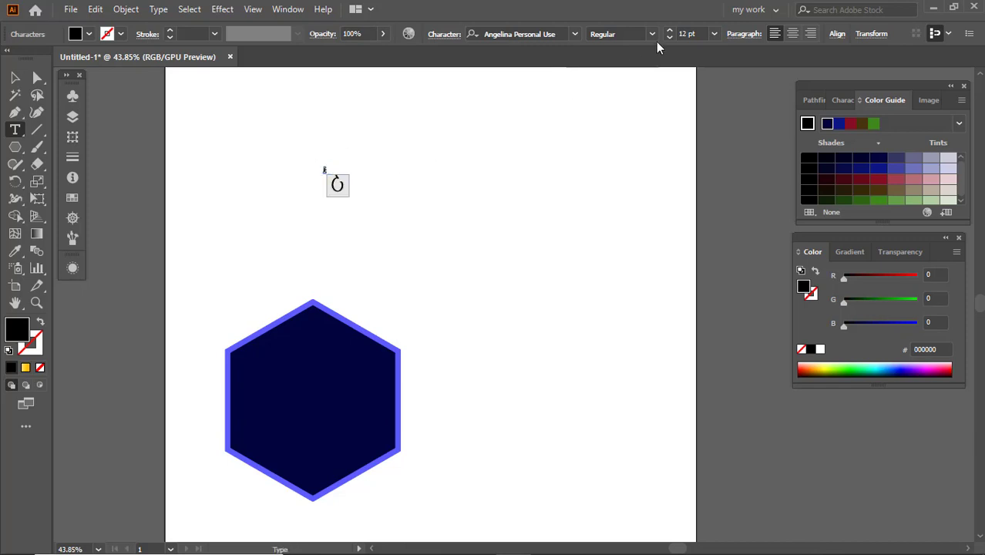
click(714, 34)
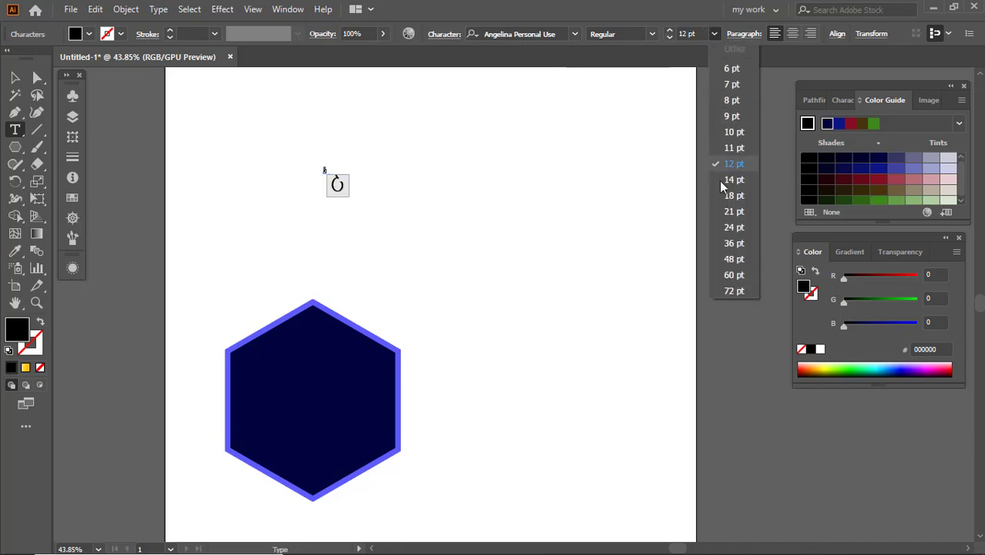
click(733, 292)
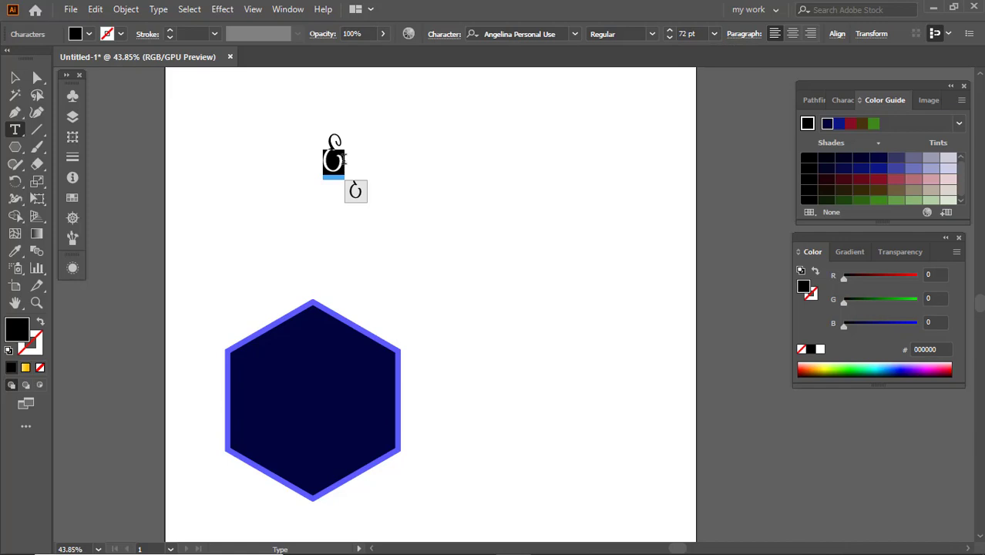
click(338, 158)
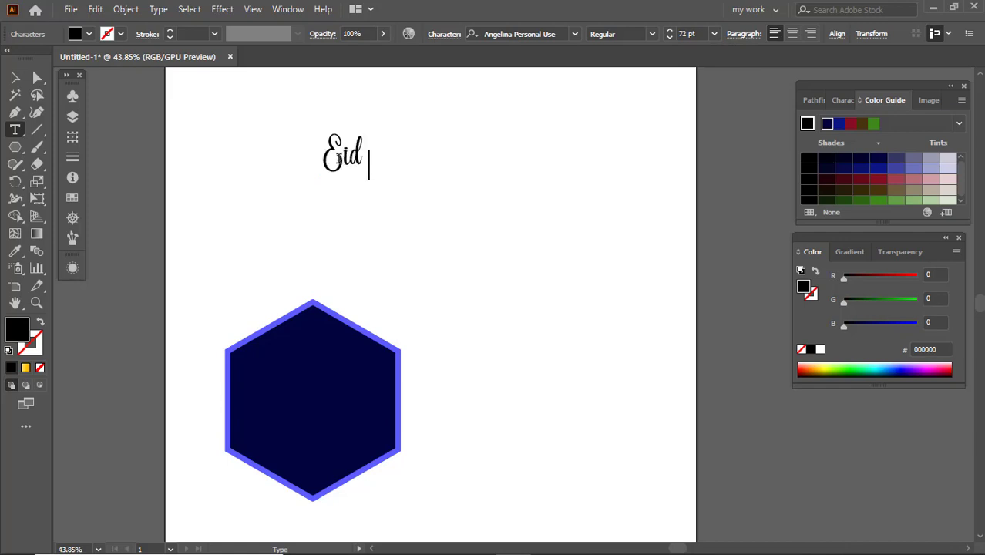
text(id Mubarak)
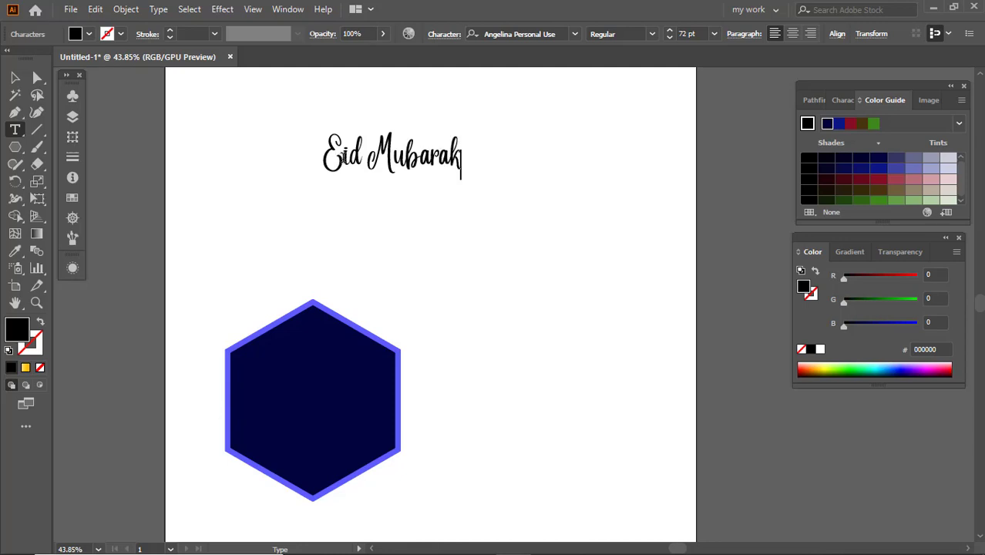
key(Escape)
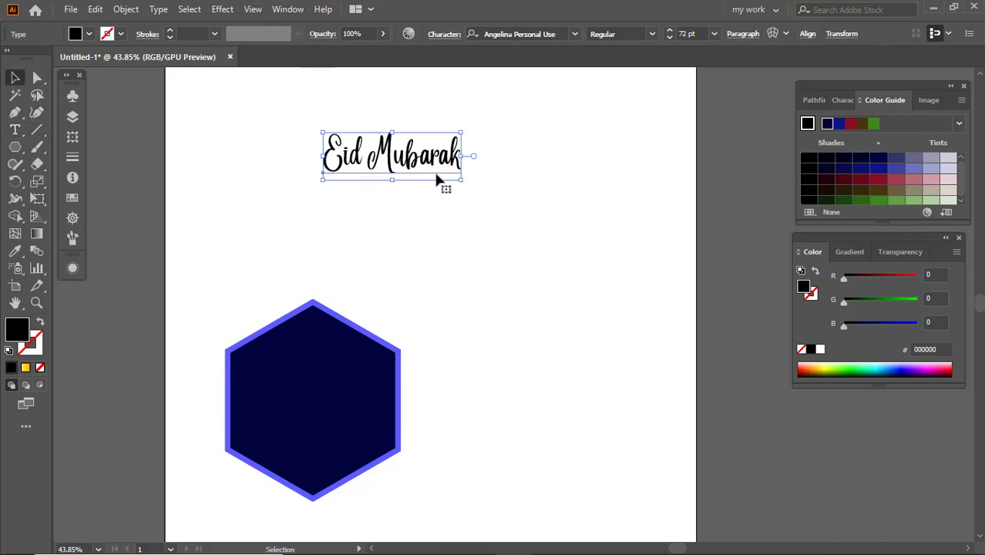
Enlarge the "Eid Mubarak" text to about twice its size, move it beside the hexagon, and convert it to outlines
drag(463, 156, 550, 235)
click(543, 285)
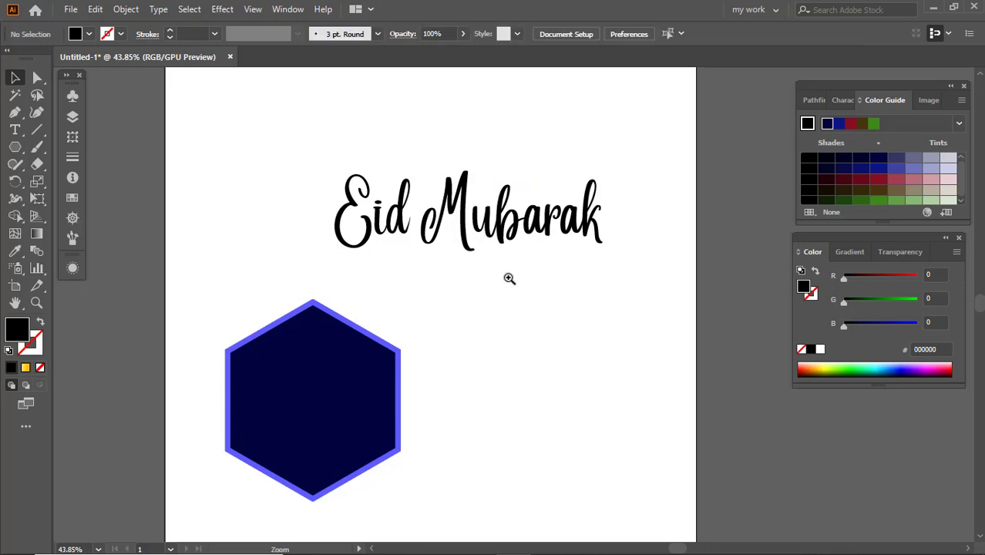
drag(510, 279, 571, 367)
right_click(552, 325)
click(631, 125)
click(556, 327)
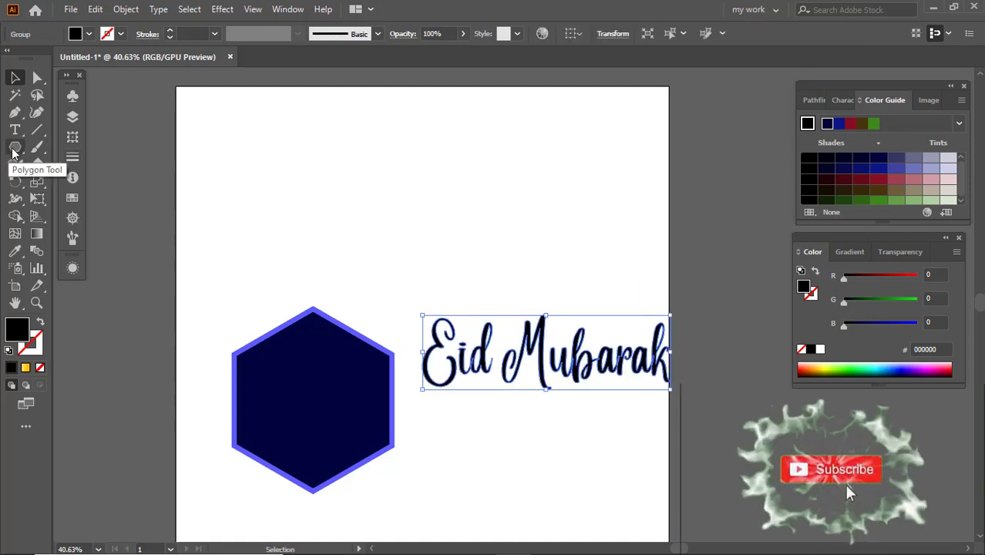
Draw a black circle about as wide as the hexagon with the Ellipse tool and position it above the hexagon
drag(14, 153, 96, 180)
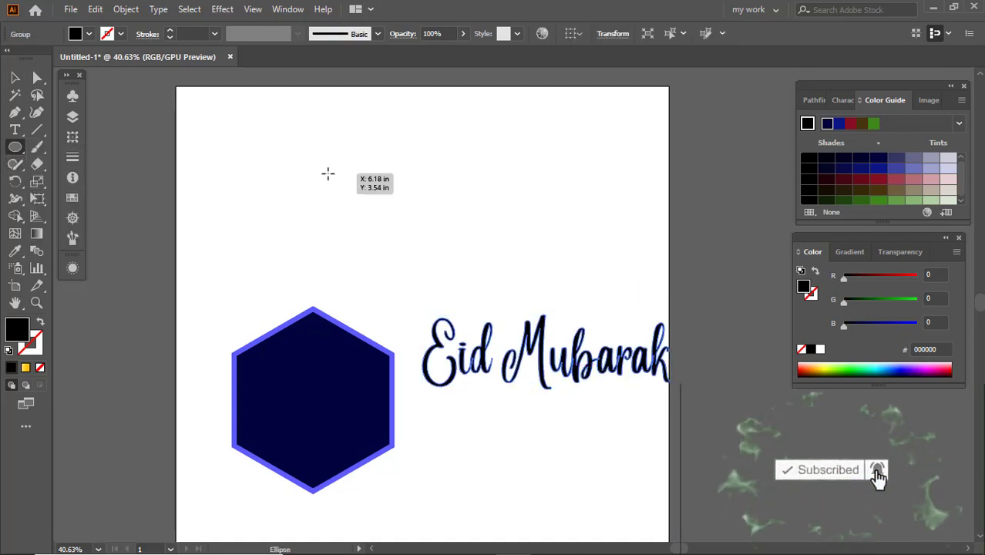
drag(328, 174, 407, 218)
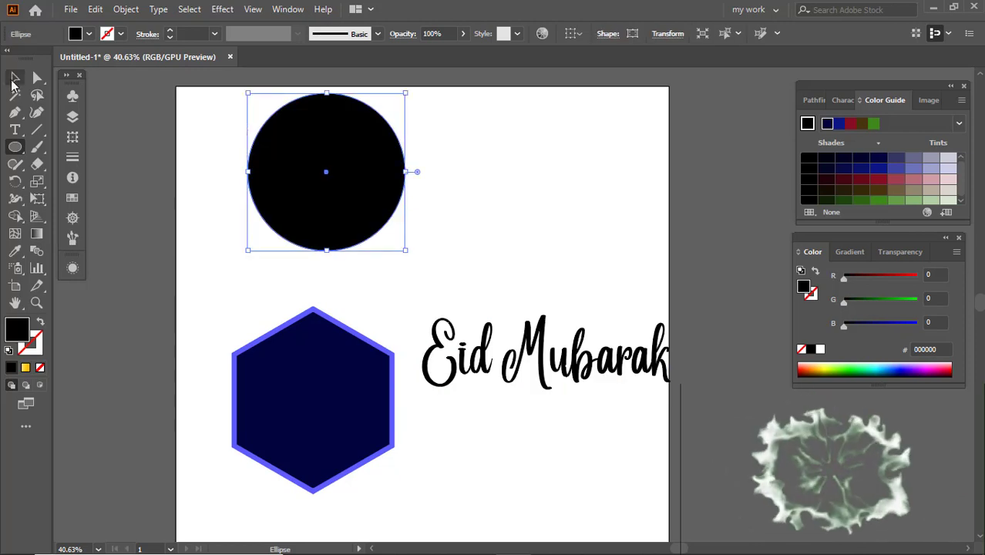
click(13, 80)
drag(357, 182, 351, 201)
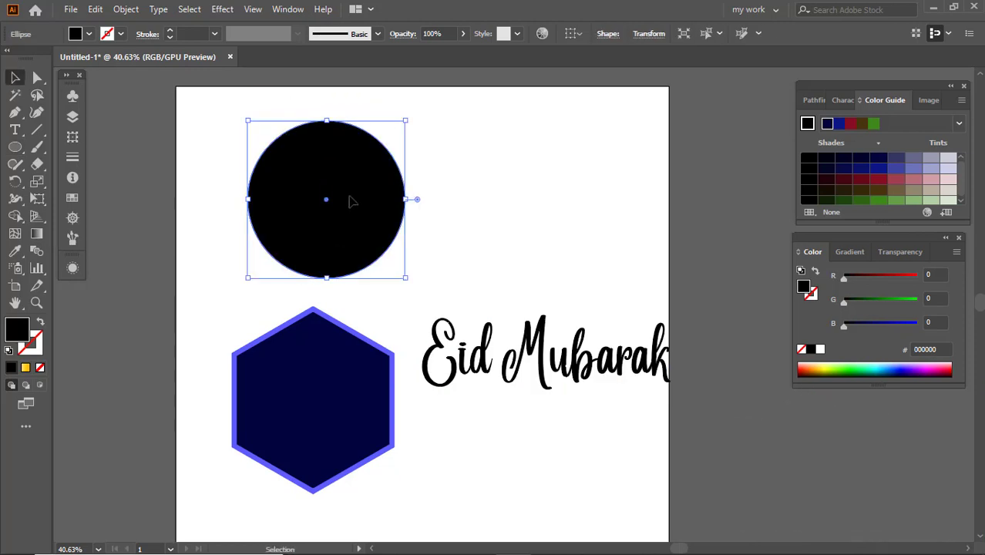
Copy the circle, paste it in front, and fill the copy with dark red 980000
click(95, 9)
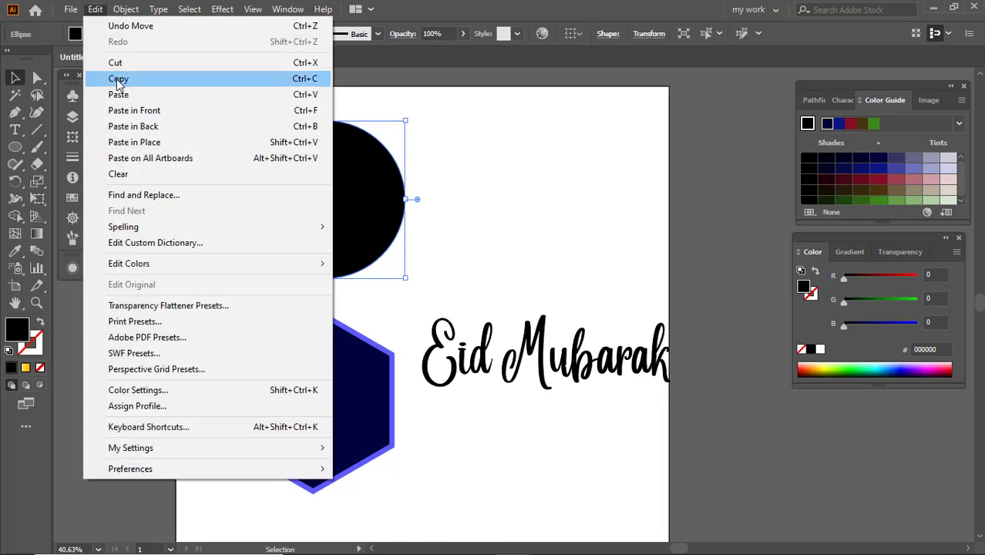
click(121, 77)
click(95, 9)
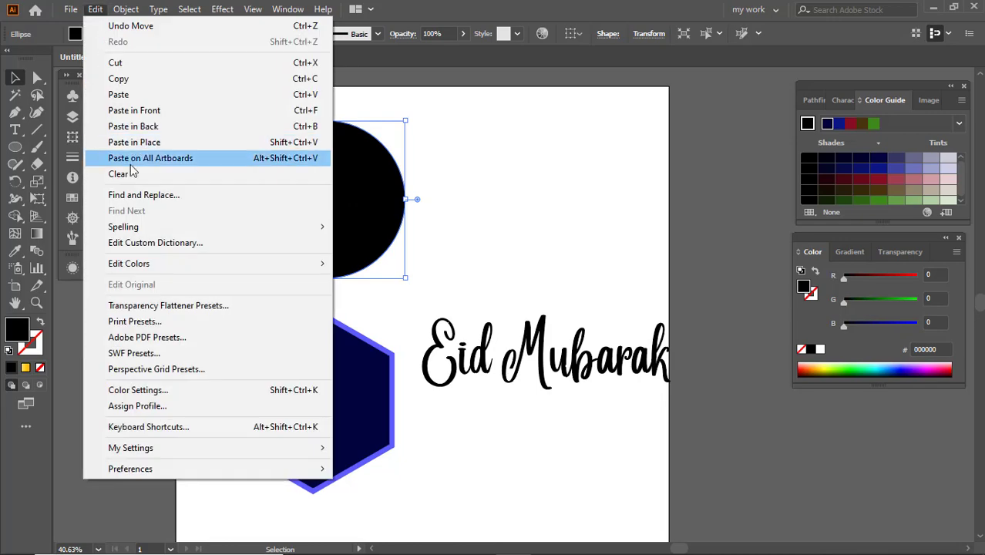
click(146, 116)
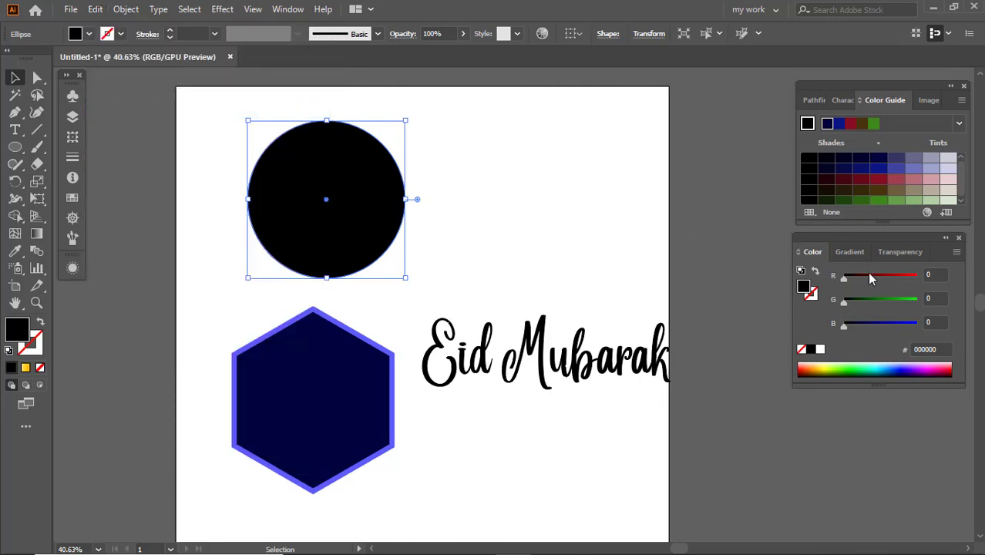
drag(869, 277, 887, 278)
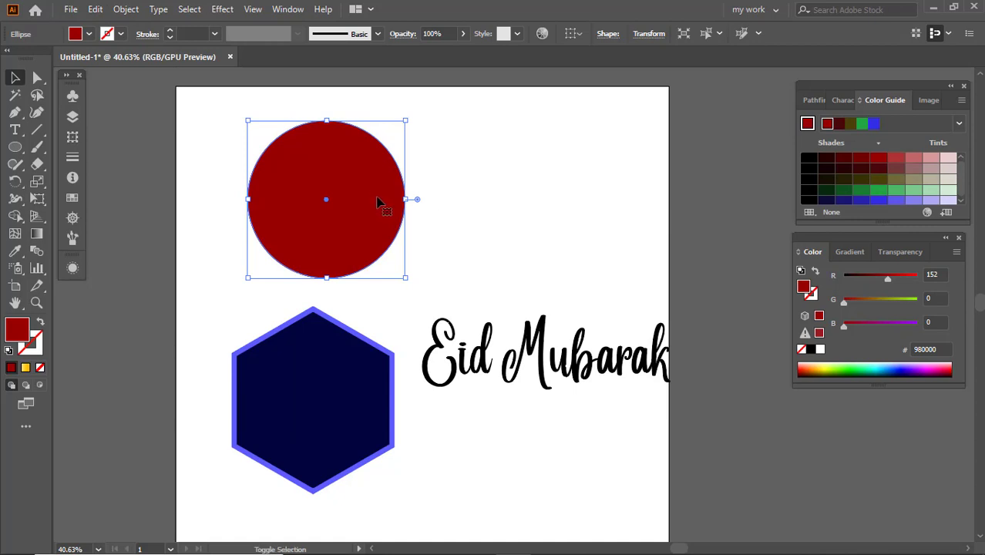
Offset the red circle to the right and upward and shrink it about its centre, leaving a black crescent exposed
key(shift+Right)
key(shift+Right)
key(shift+Right)
key(shift+Right)
key(shift+Right)
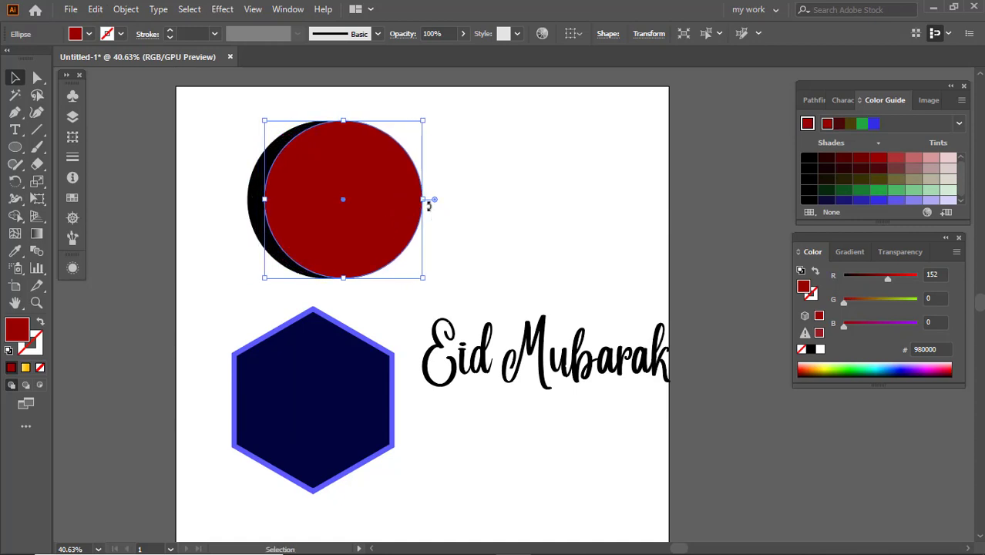
drag(426, 202, 416, 202)
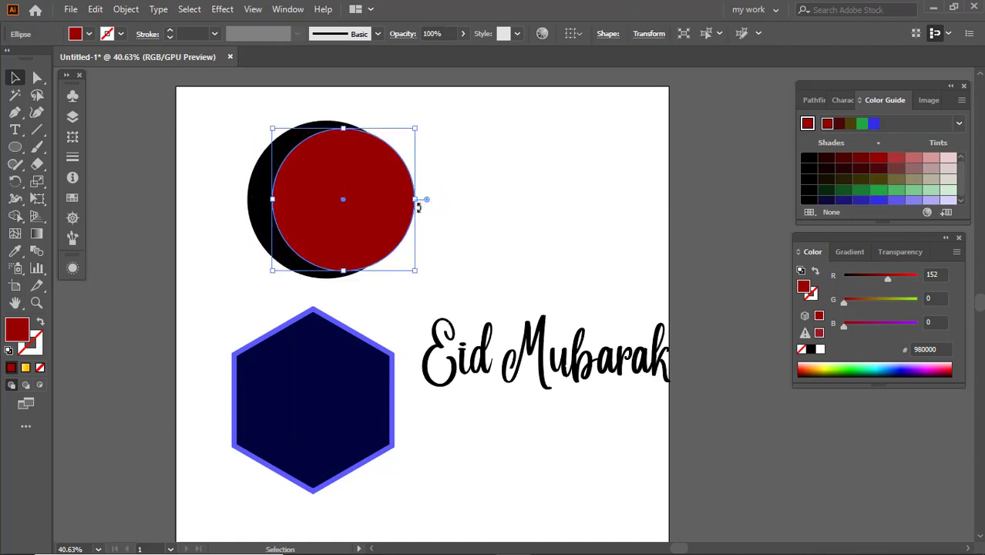
key(shift+Up)
key(shift+Up)
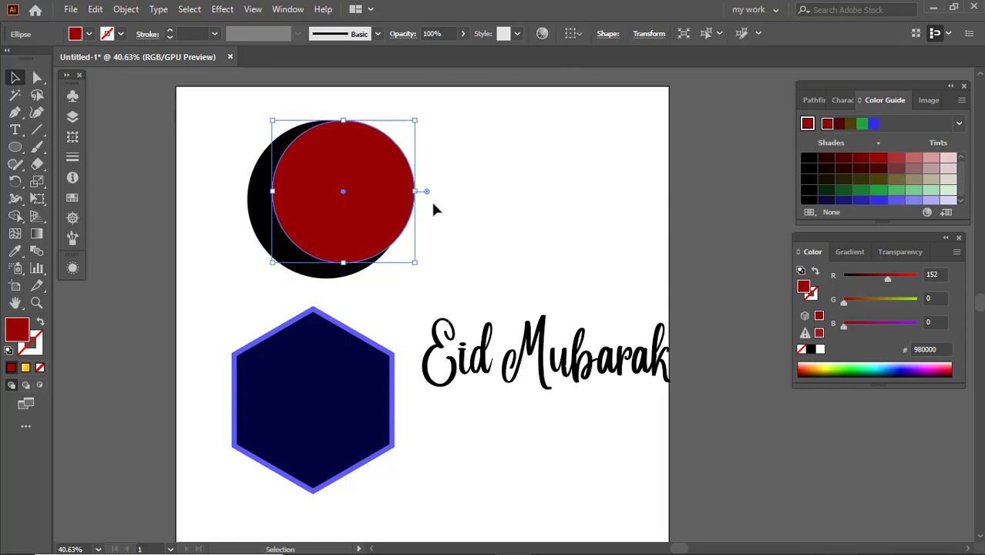
Split the overlapping black and red circles with Pathfinder Divide and ungroup the pieces
click(432, 208)
drag(436, 224, 436, 225)
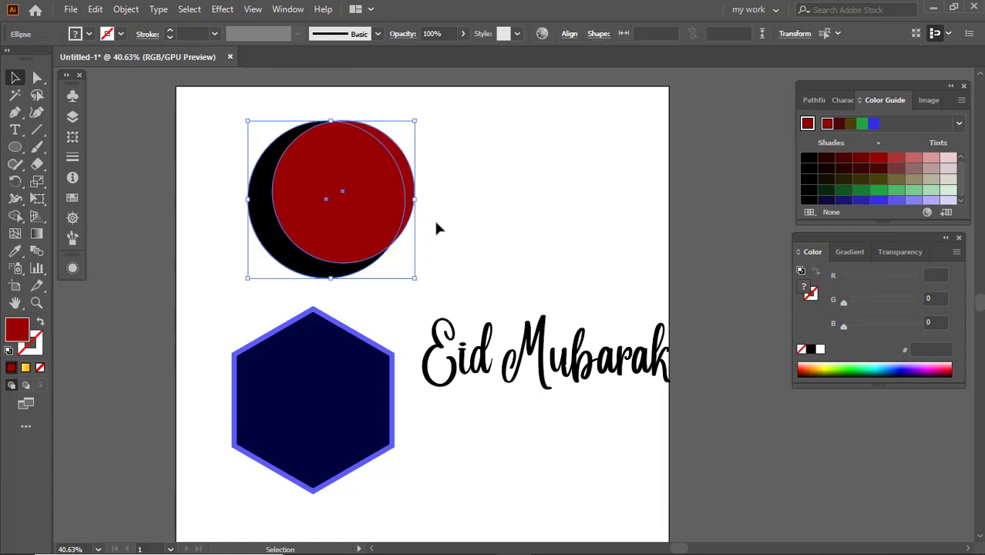
click(813, 100)
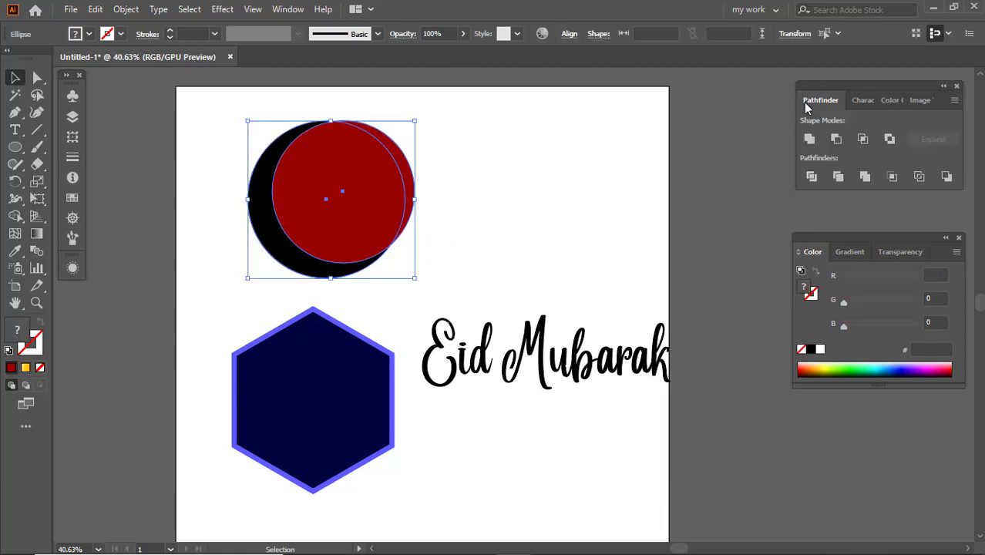
click(812, 177)
right_click(336, 160)
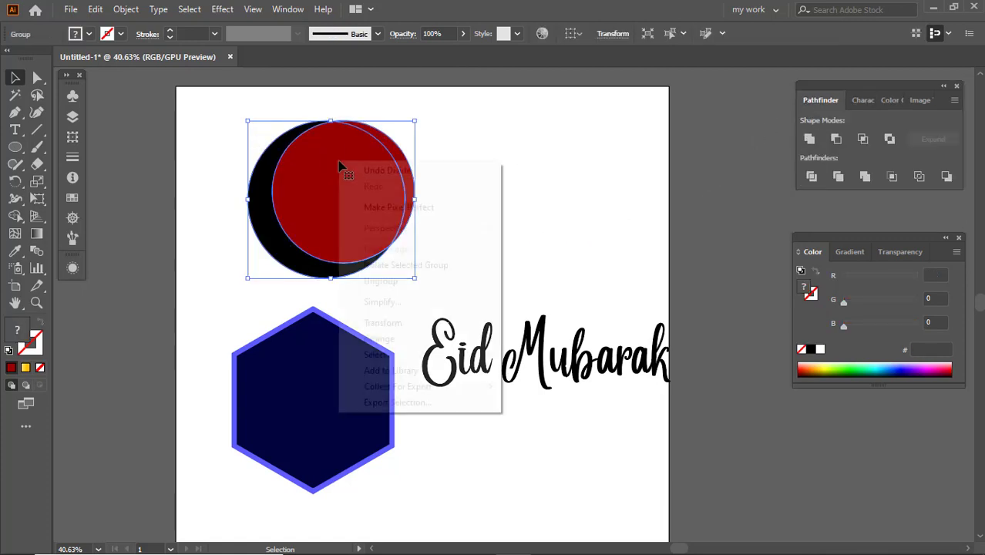
click(374, 280)
Delete the red pieces of the divided circles, keeping only the black crescent
click(438, 148)
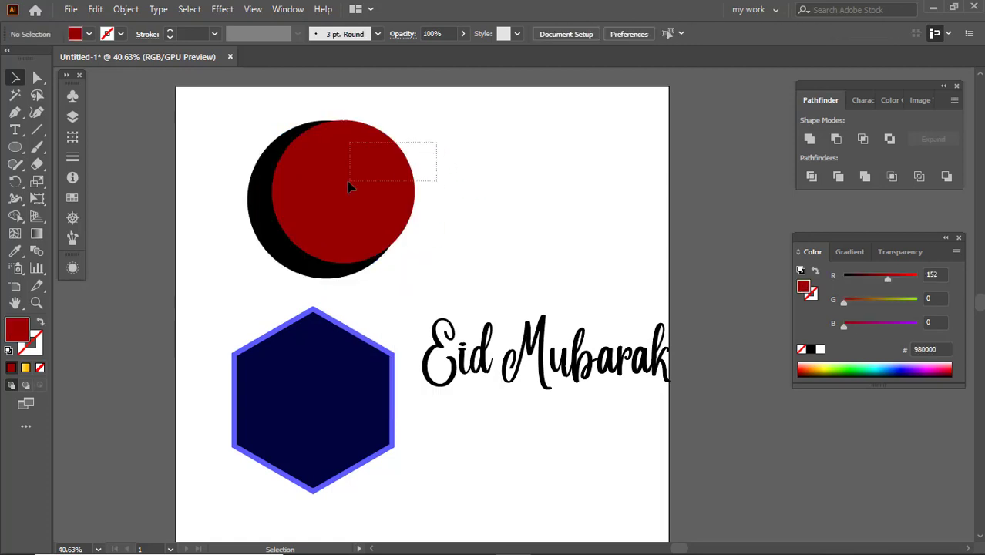
drag(348, 183, 347, 184)
key(Delete)
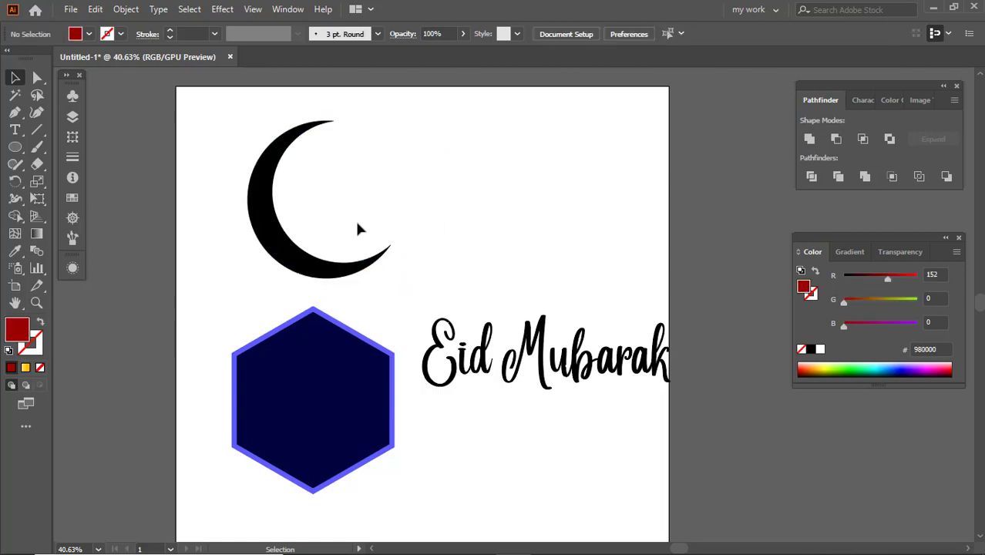
Move the "Eid Mubarak" lettering into the crescent's opening and scale it down to about four fifths of its size
drag(448, 260, 429, 257)
drag(415, 220, 407, 236)
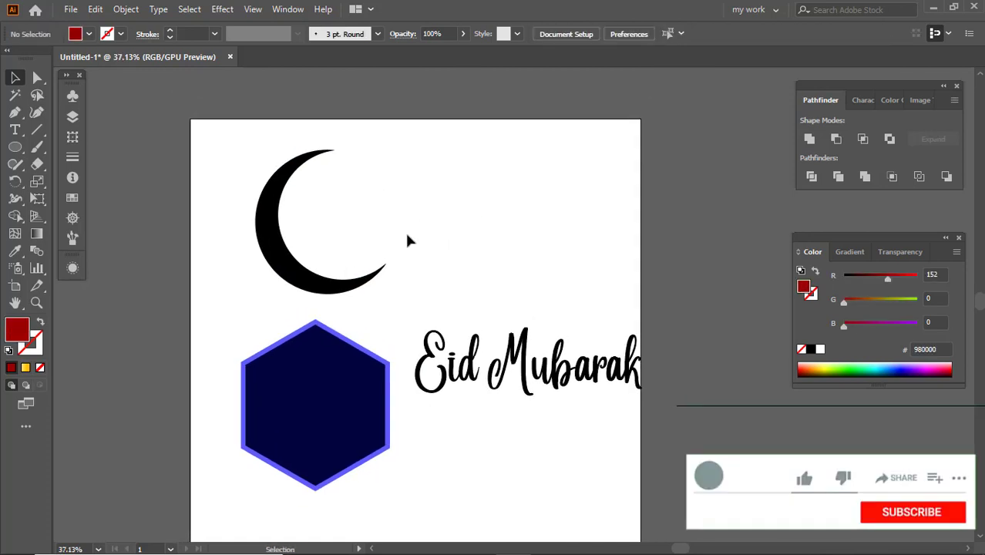
click(334, 290)
click(526, 355)
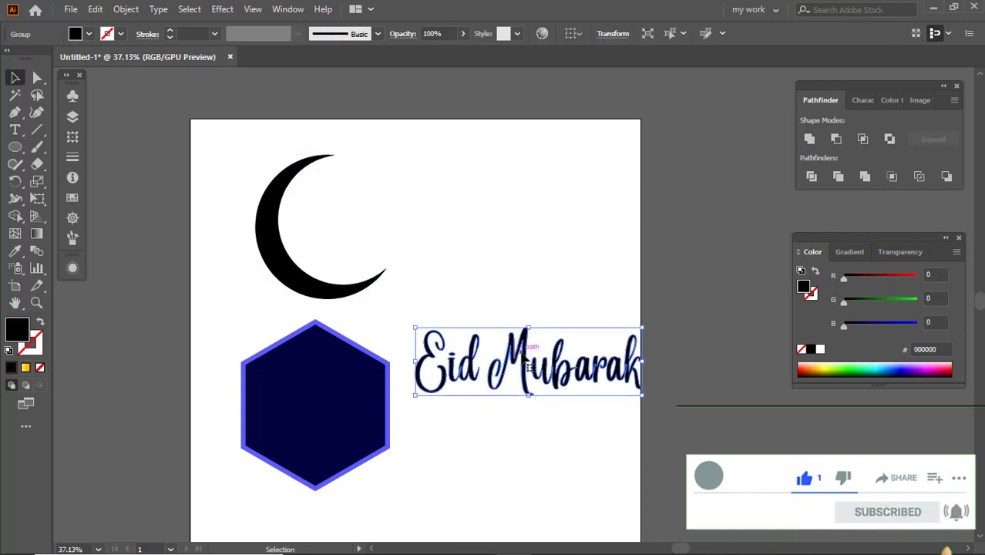
drag(524, 346, 404, 218)
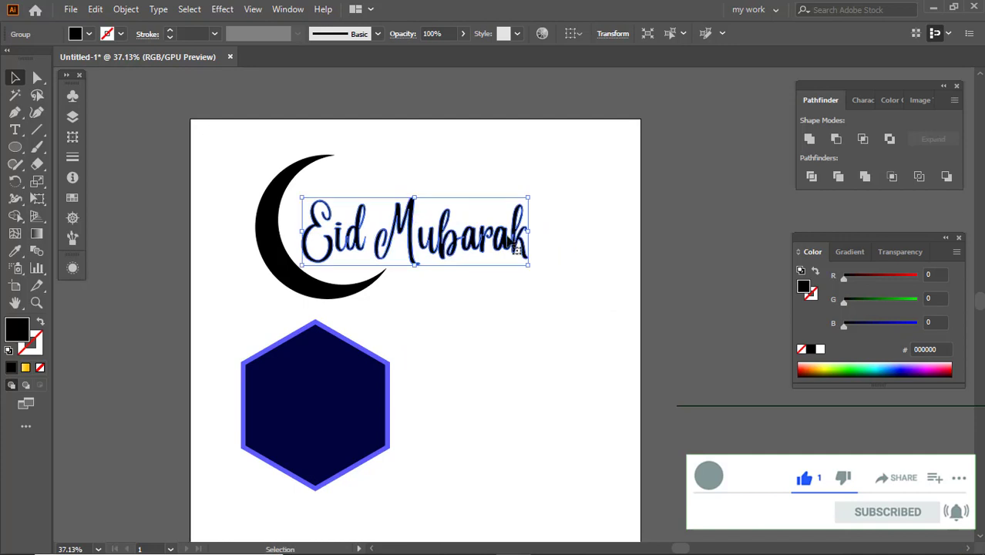
drag(530, 233, 555, 267)
drag(525, 262, 652, 263)
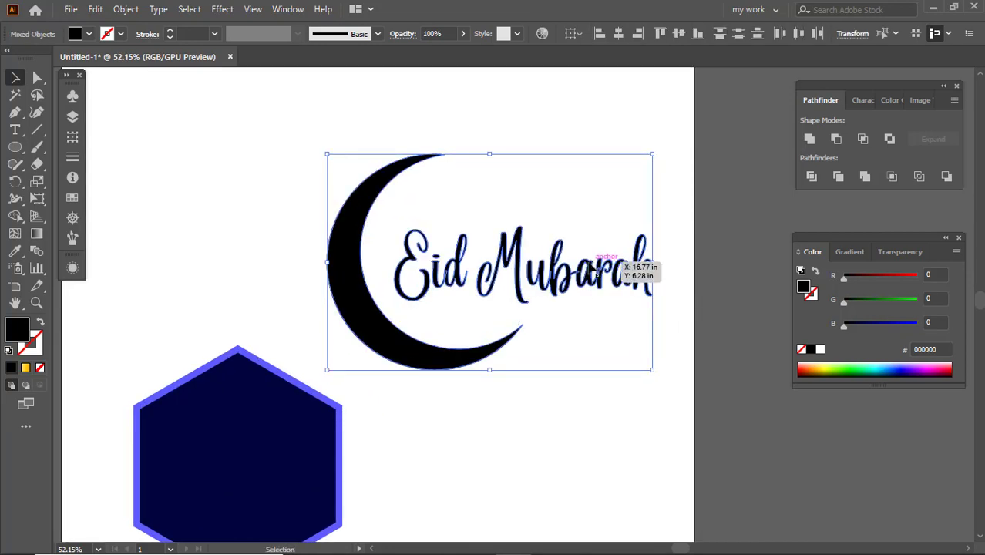
Group the crescent and the "Eid Mubarak" lettering into one object
right_click(552, 272)
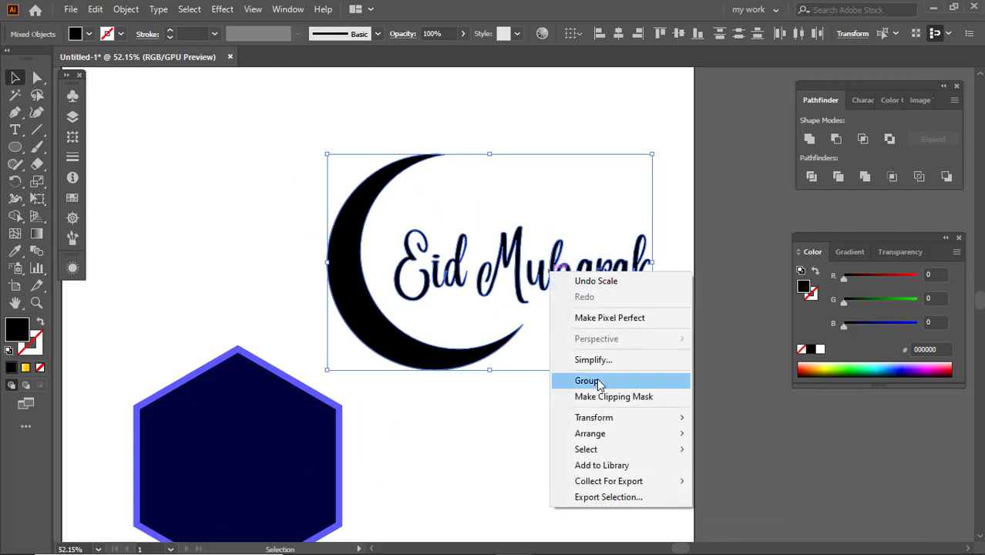
click(573, 381)
click(572, 375)
drag(570, 374, 526, 347)
drag(524, 344, 515, 288)
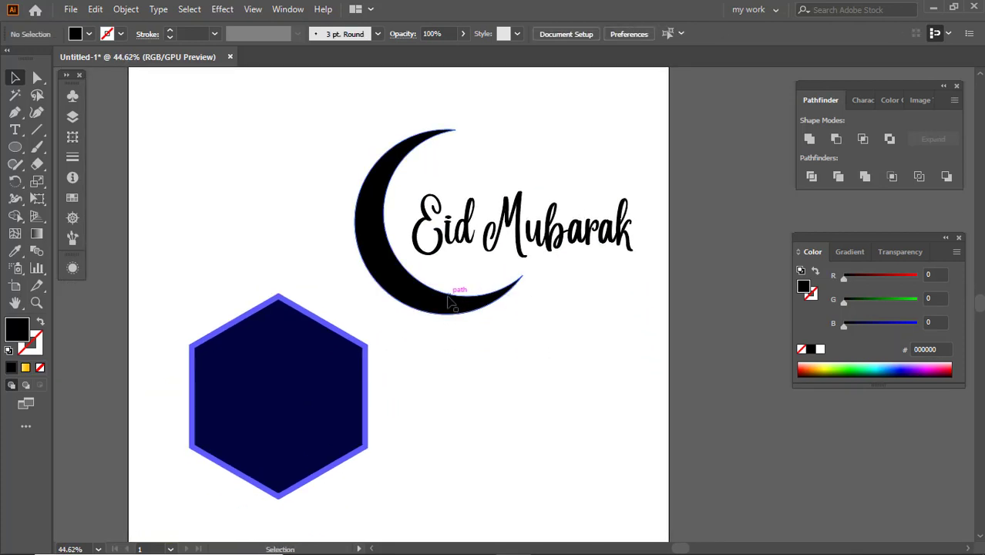
Bring the crescent and lettering group to the front of the stacking order
right_click(448, 300)
mouse_move(506, 478)
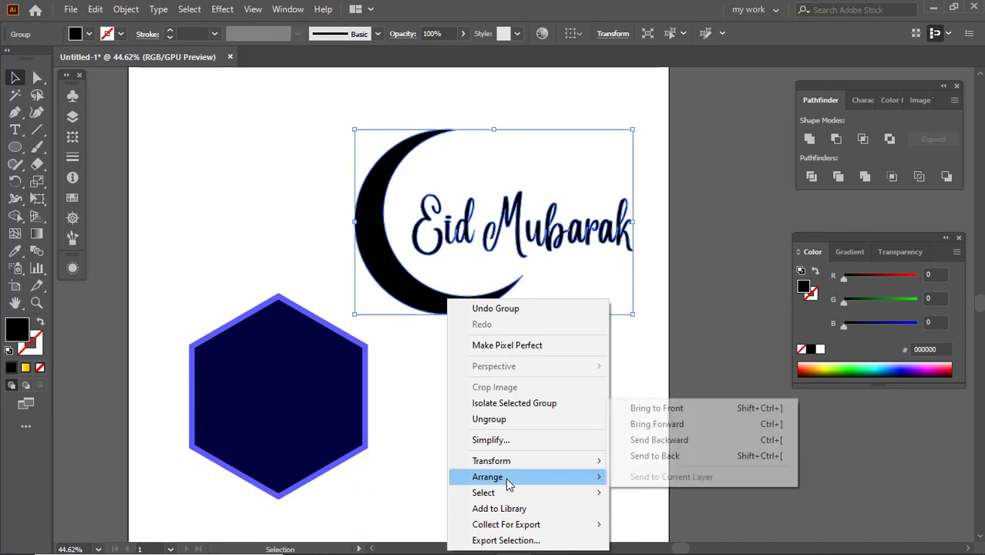
click(679, 412)
click(536, 370)
drag(535, 369, 597, 362)
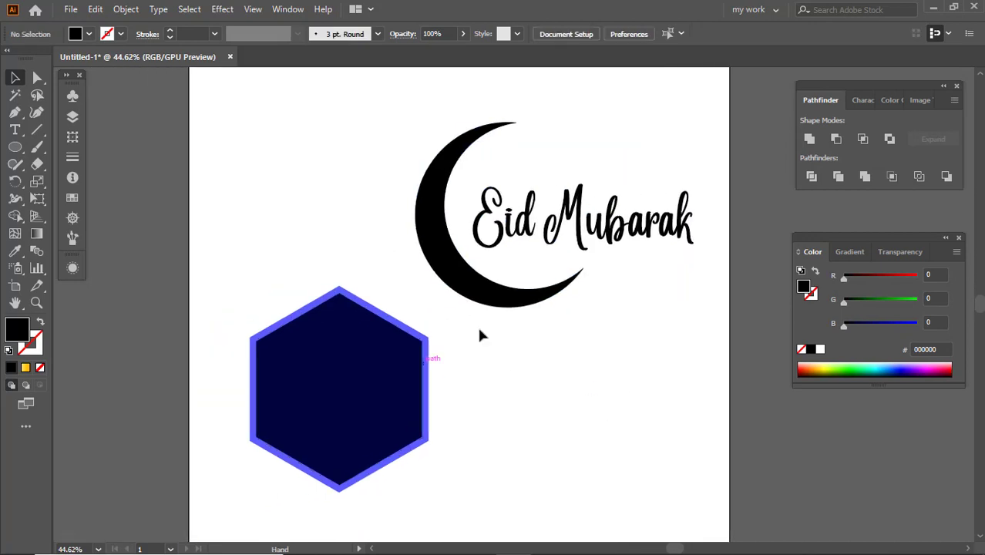
Enlarge the hexagon to about 12.5 in wide near the artboard's upper centre and send it behind the crescent and lettering group
scroll(510, 317, down, 2)
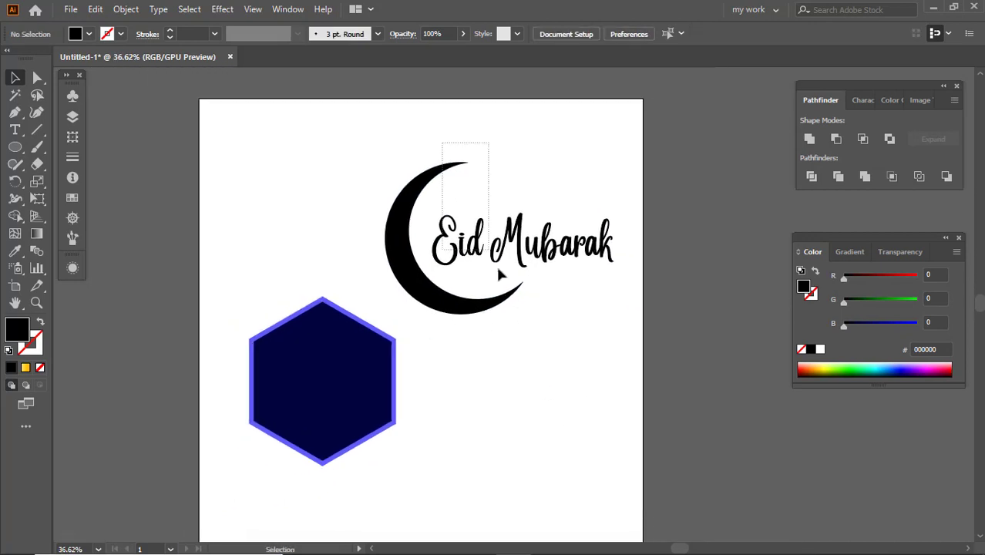
drag(501, 273, 561, 406)
click(354, 378)
drag(354, 378, 524, 325)
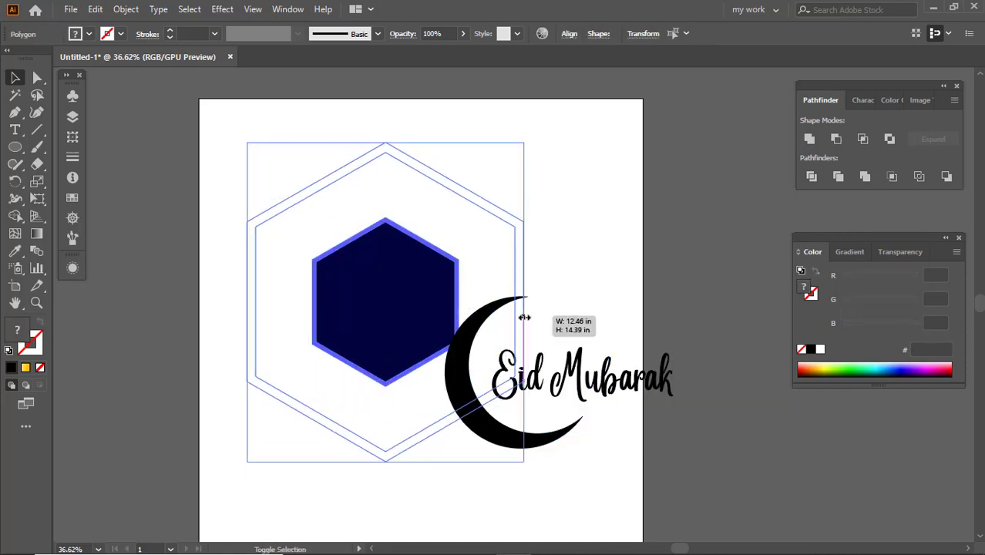
key(ctrl+shift+bracketleft)
Move the crescent and lettering group onto the hexagon and shrink it slightly to fit inside
click(599, 352)
drag(607, 390, 425, 330)
mouse_move(489, 329)
mouse_down()
mouse_move(504, 321)
mouse_move(493, 310)
mouse_move(485, 329)
mouse_up()
scroll(485, 329, up, 3)
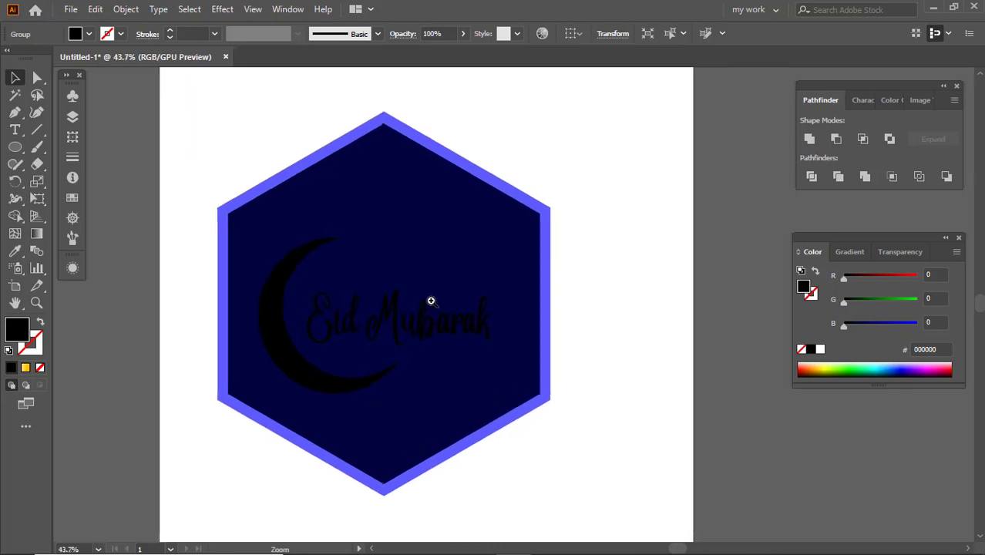
Fill the crescent and lettering group with the white-to-black linear gradient and recolor its white stop light orange
click(849, 251)
click(821, 282)
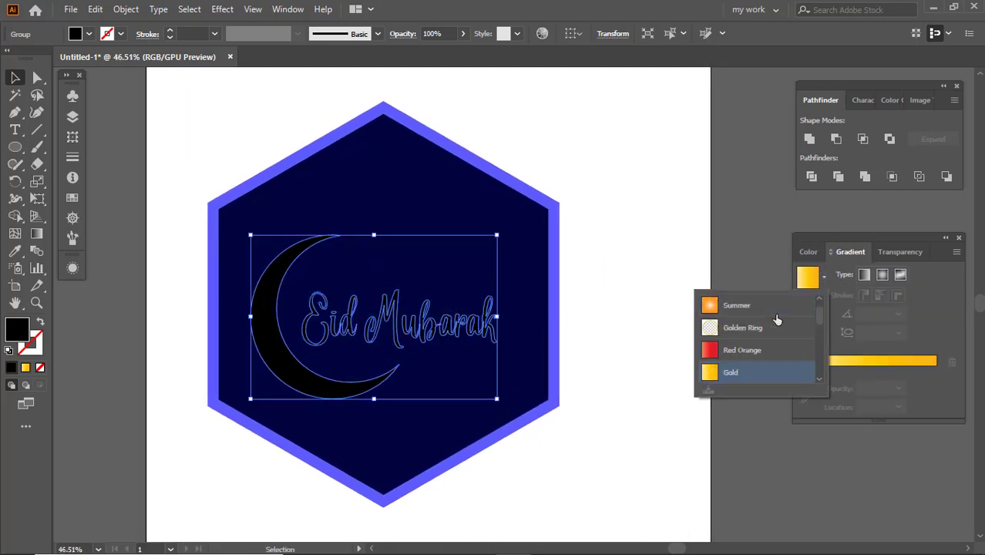
scroll(774, 313, up, 2)
click(761, 310)
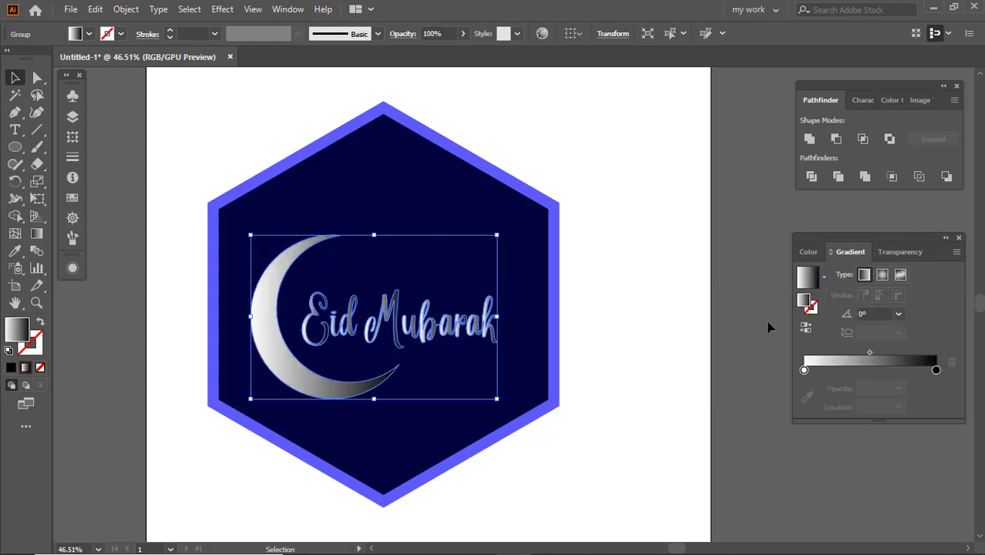
click(804, 370)
double_click(804, 371)
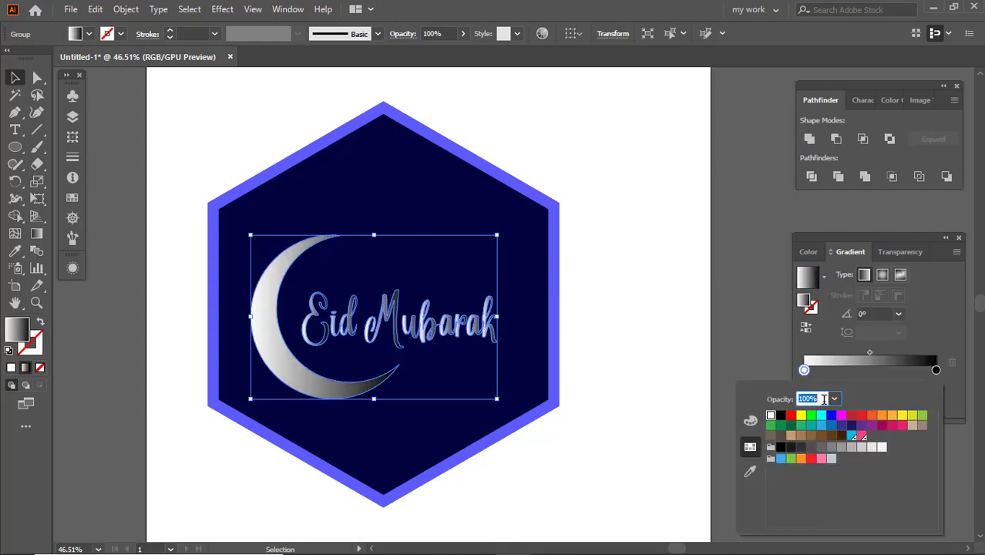
click(892, 417)
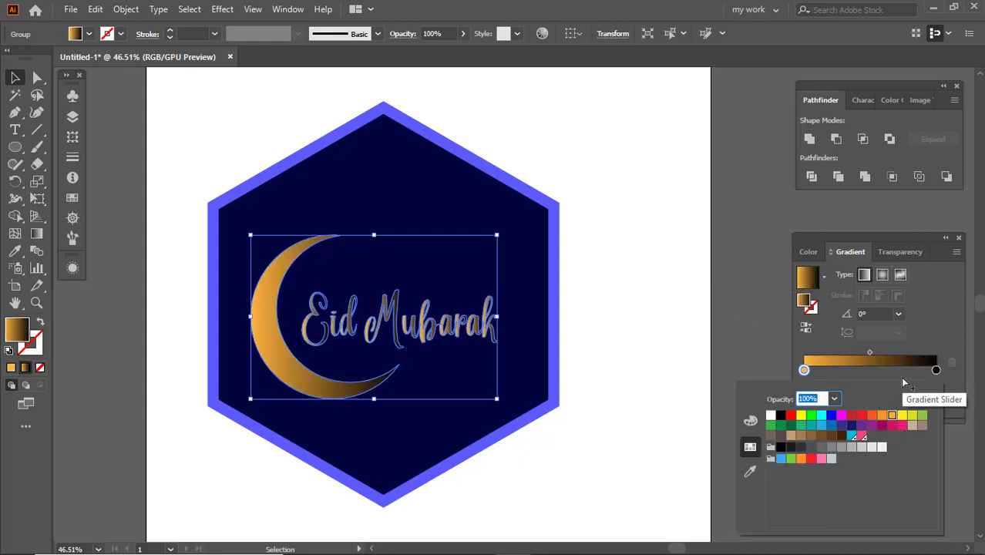
Add a gradient stop at about 53% and color it yellow
click(876, 374)
click(874, 371)
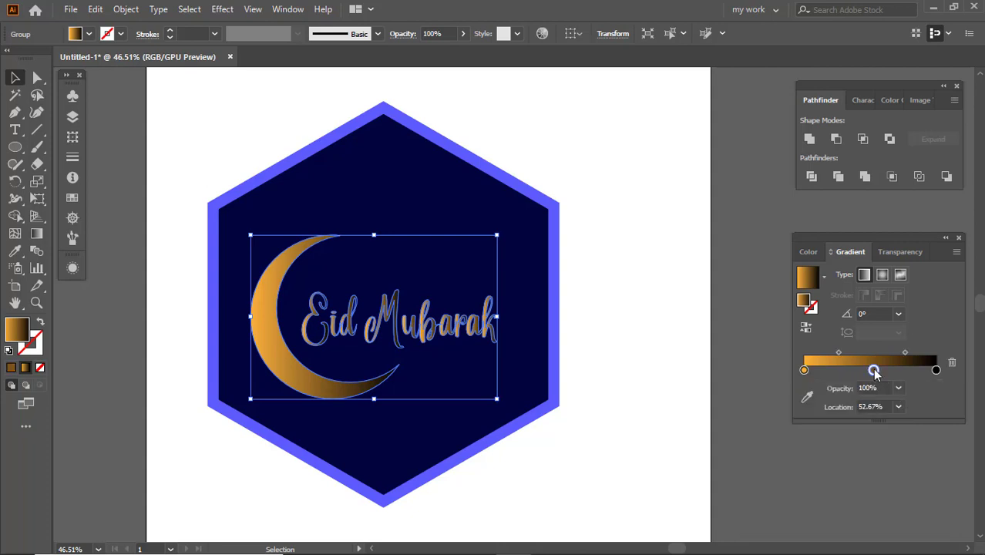
double_click(873, 371)
click(904, 416)
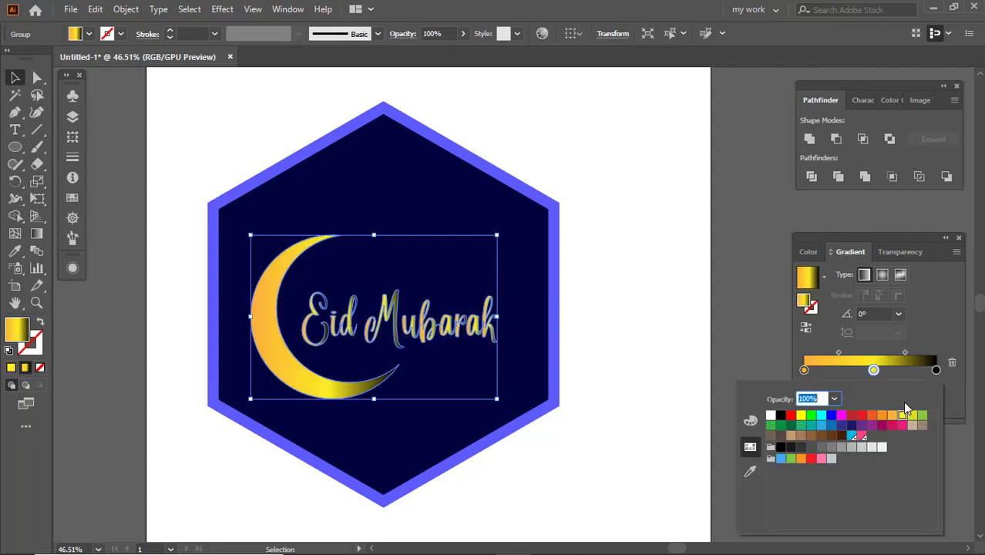
Add a light orange gradient stop, remove the black one, and move the new stop to the 100% location
double_click(932, 371)
click(899, 416)
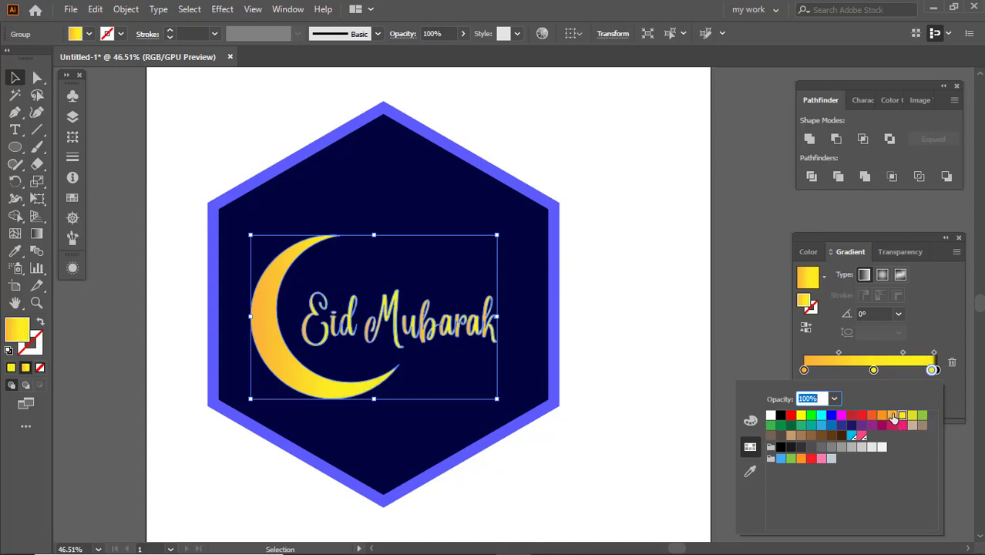
click(893, 416)
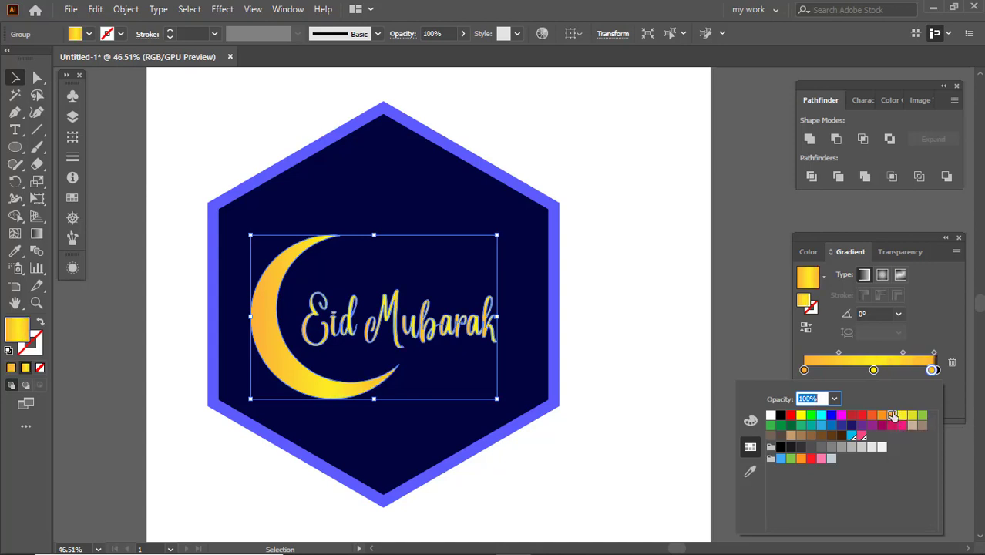
click(917, 379)
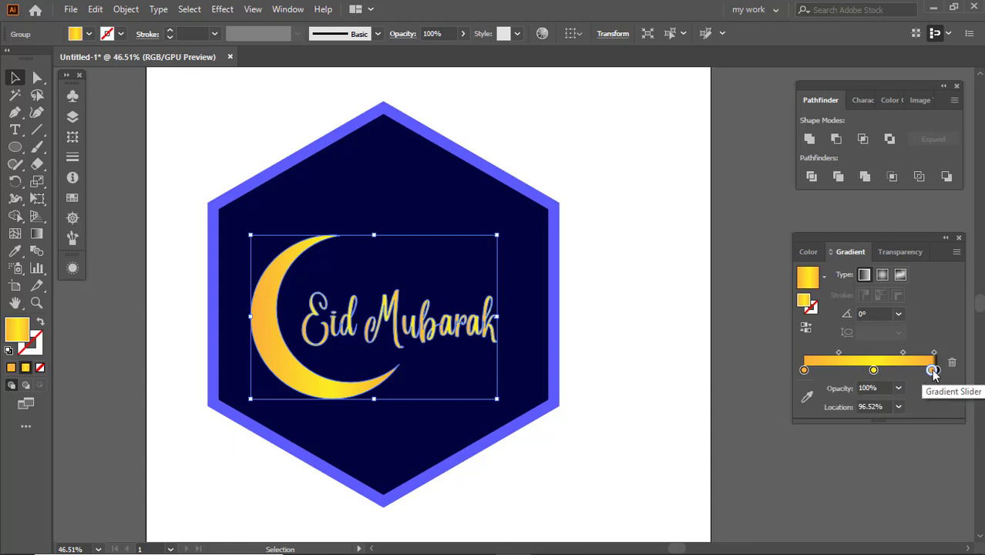
drag(933, 371, 945, 405)
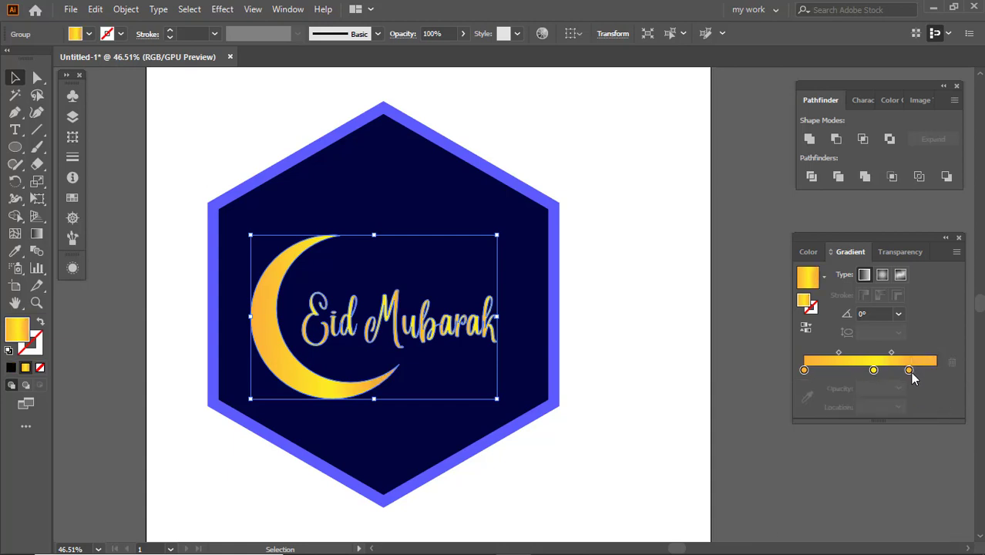
drag(911, 372, 942, 371)
click(663, 281)
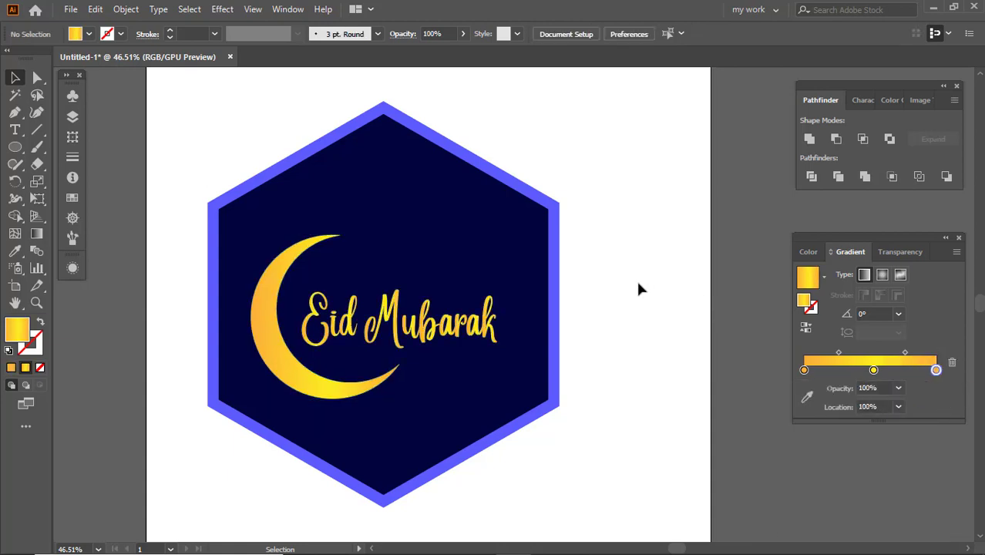
Enlarge the gold crescent and lettering group slightly within the hexagon
drag(364, 254, 417, 249)
drag(386, 308, 416, 336)
click(399, 347)
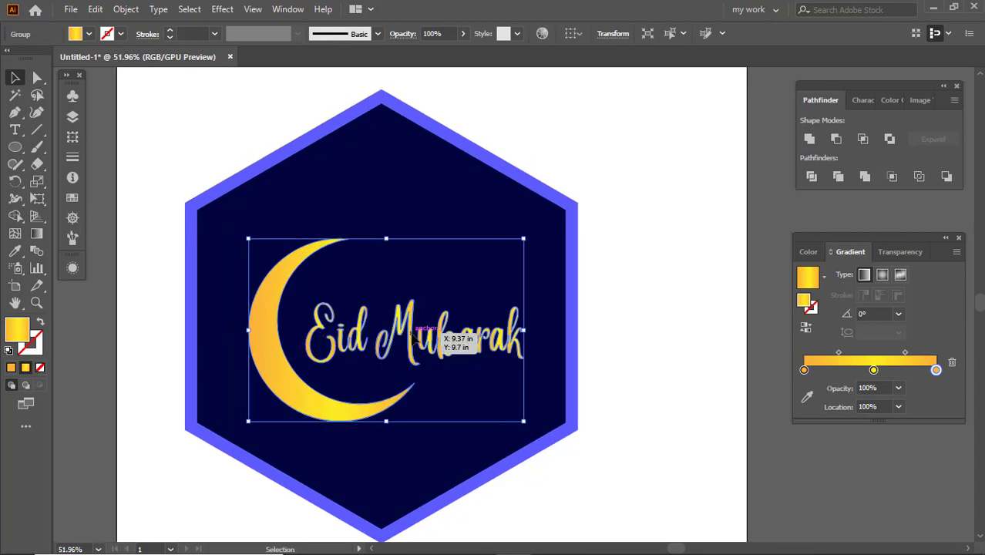
drag(526, 333, 537, 333)
click(626, 266)
drag(536, 278, 513, 277)
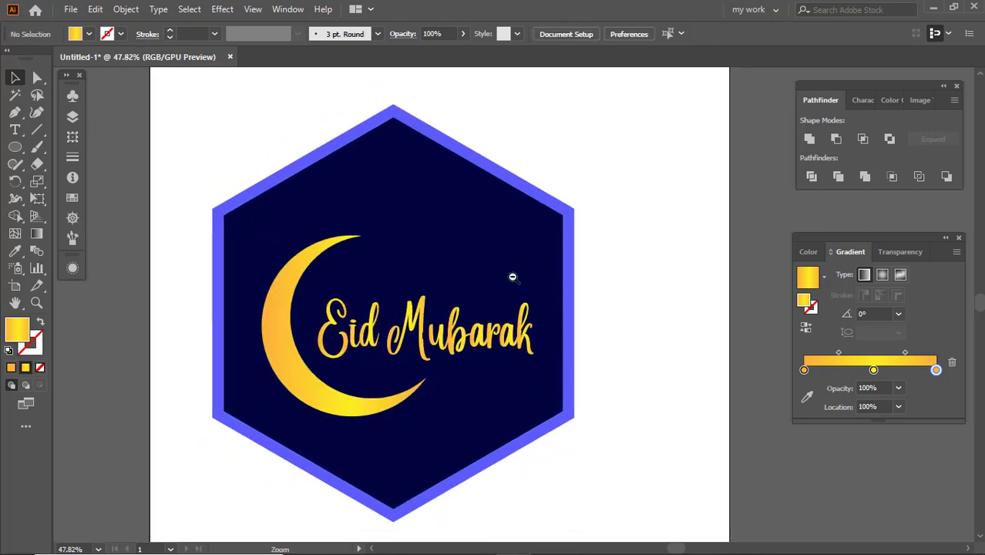
Draw a small gold five-pointed star beside the hexagon with the Star tool and place a copy above the lettering
drag(14, 154, 69, 216)
drag(631, 243, 645, 267)
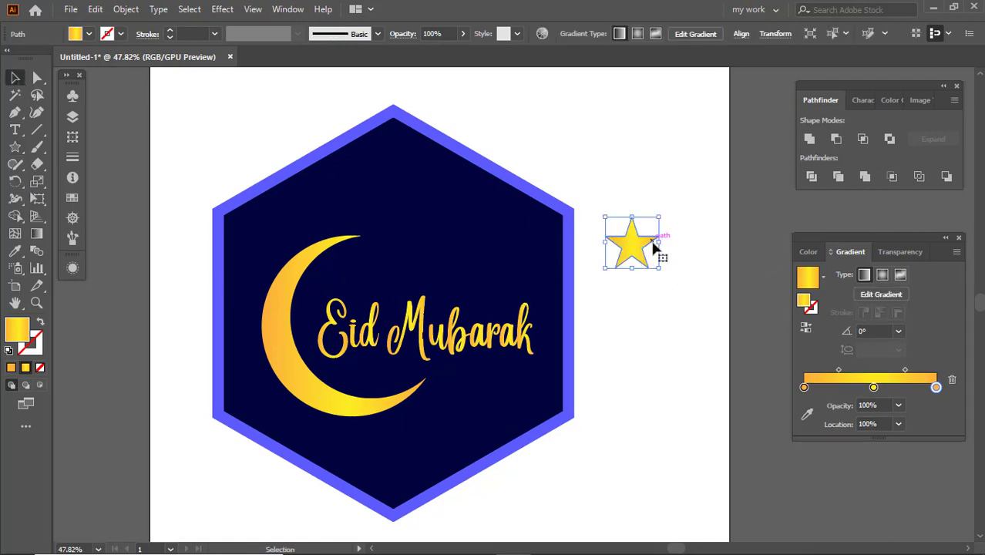
drag(641, 242, 449, 258)
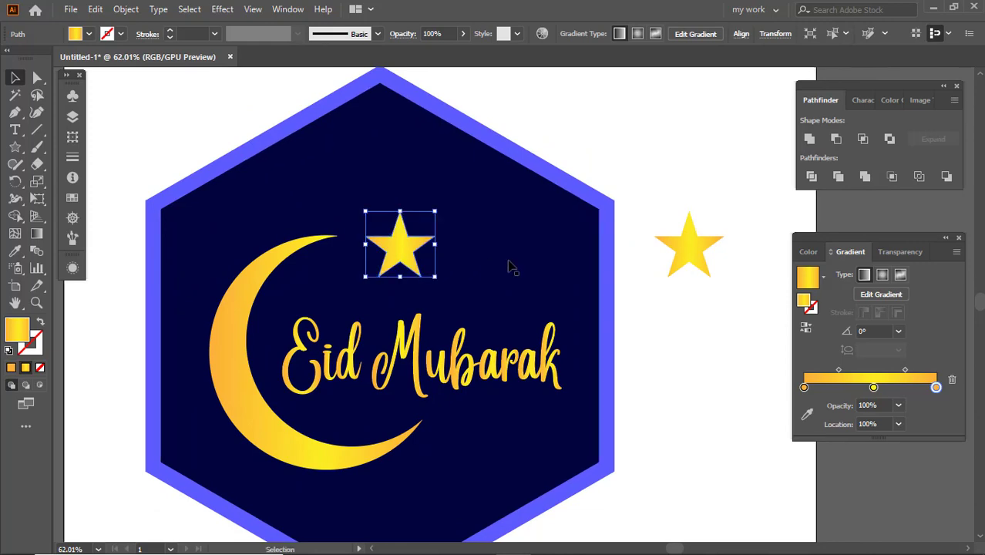
drag(509, 266, 492, 256)
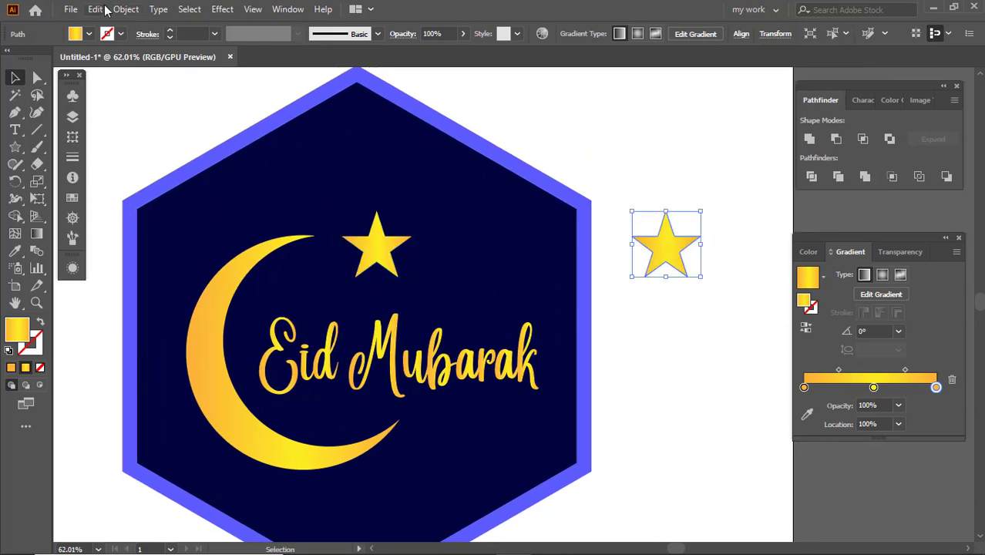
Swap the fill and stroke of the star beside the hexagon and set its stroke weight to 6 pt
click(104, 10)
click(560, 120)
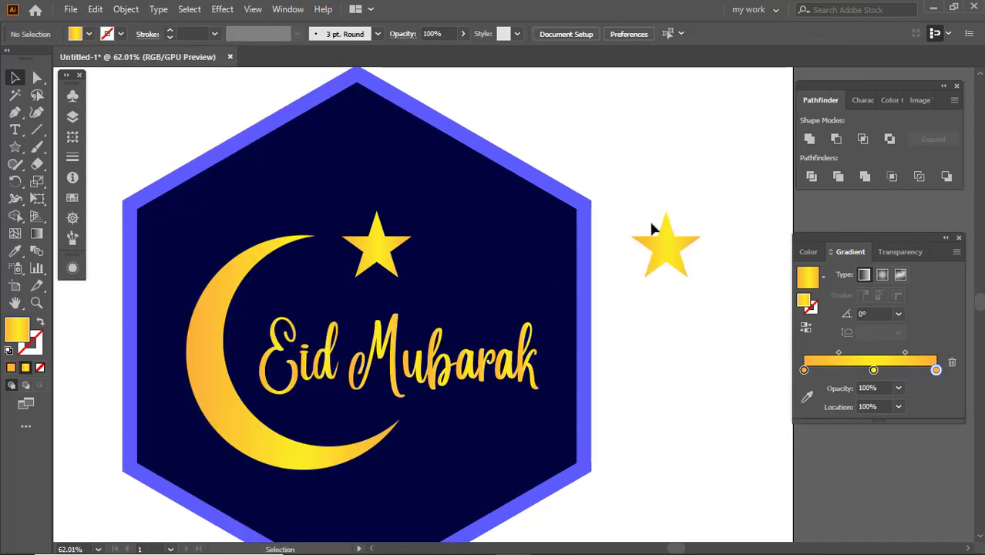
click(659, 245)
scroll(660, 245, up, 1)
click(40, 325)
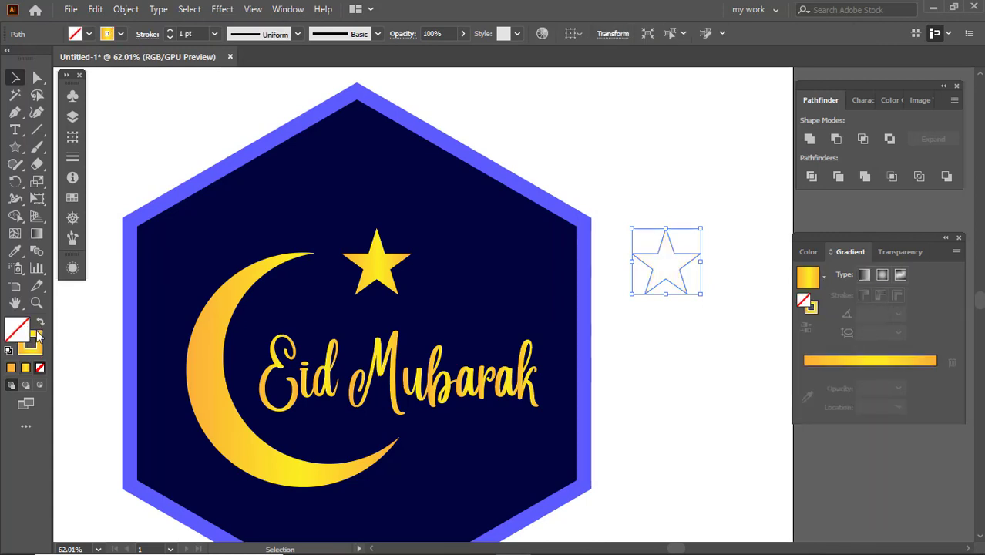
click(219, 34)
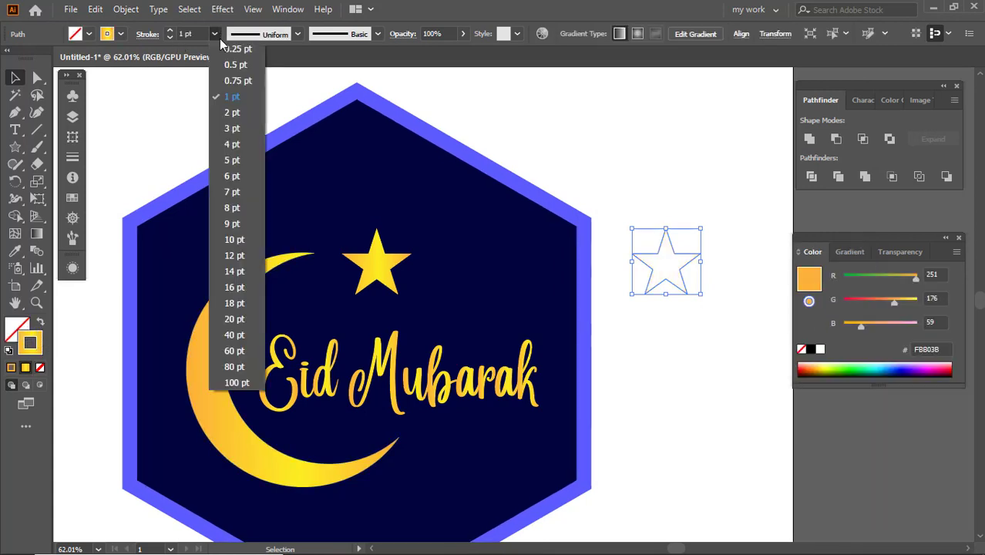
click(241, 183)
click(670, 203)
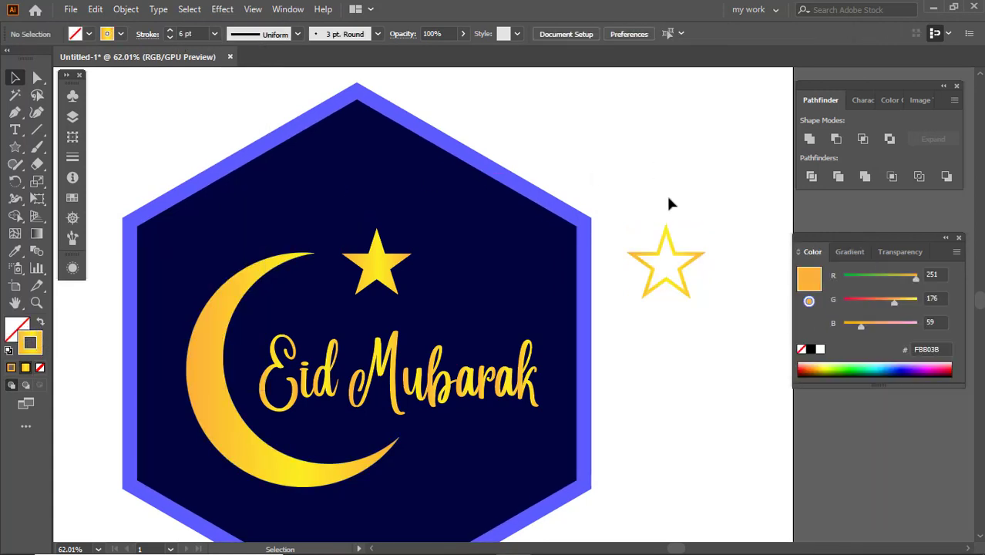
Expand the outlined star beside the hexagon into shapes with Fill and Stroke enabled
click(693, 266)
click(126, 10)
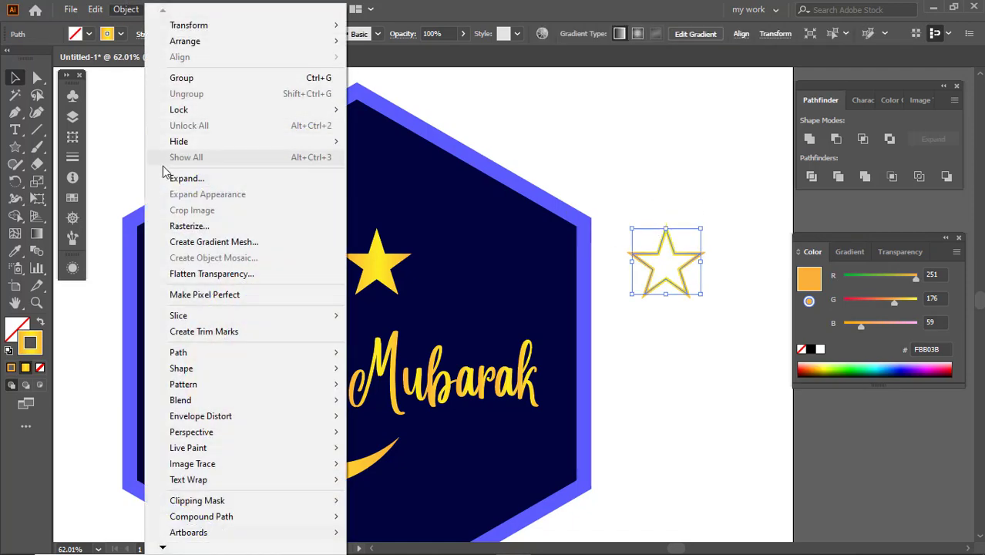
click(519, 153)
drag(543, 164, 487, 157)
drag(532, 134, 478, 153)
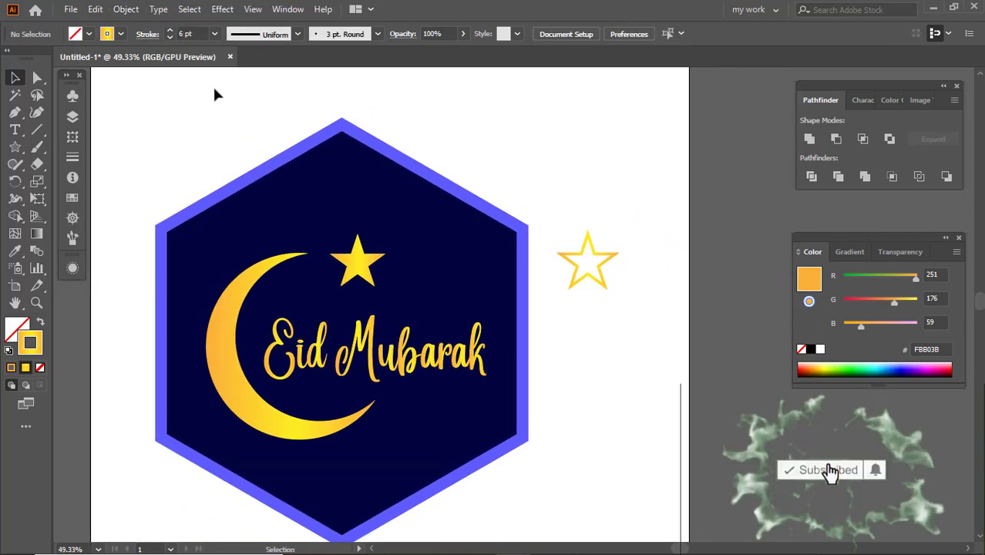
click(616, 253)
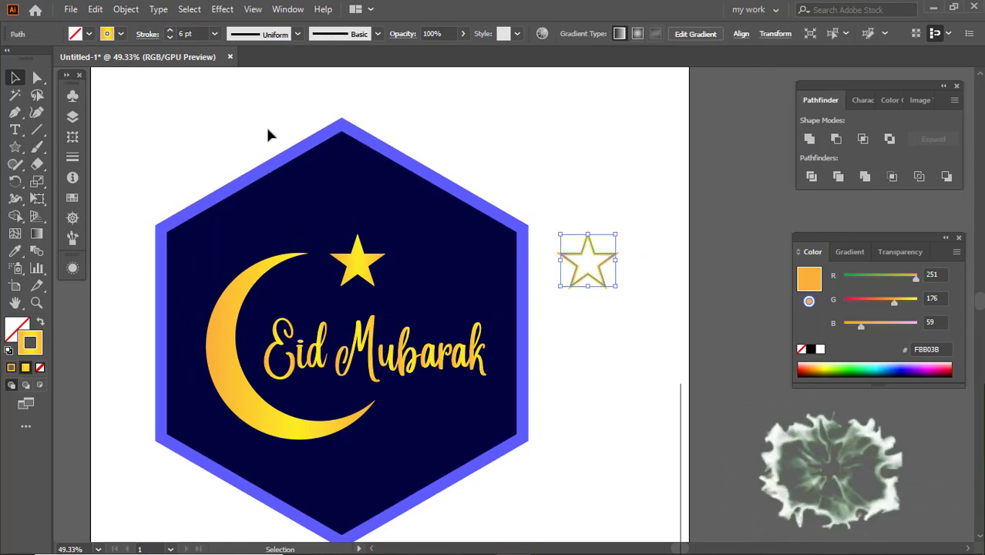
click(131, 10)
click(205, 180)
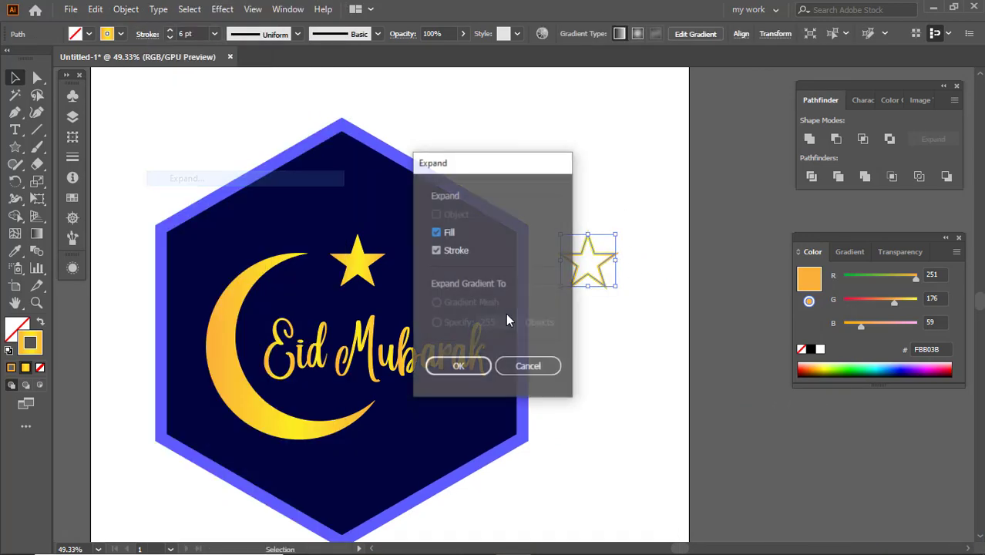
click(460, 368)
Shrink the outlined star and place it beside the solid star above the lettering, leaving a solid star copy outside the hexagon
drag(569, 252, 648, 181)
drag(441, 237, 496, 239)
drag(415, 294, 412, 294)
mouse_move(554, 297)
mouse_down()
mouse_move(498, 298)
mouse_move(541, 303)
mouse_up()
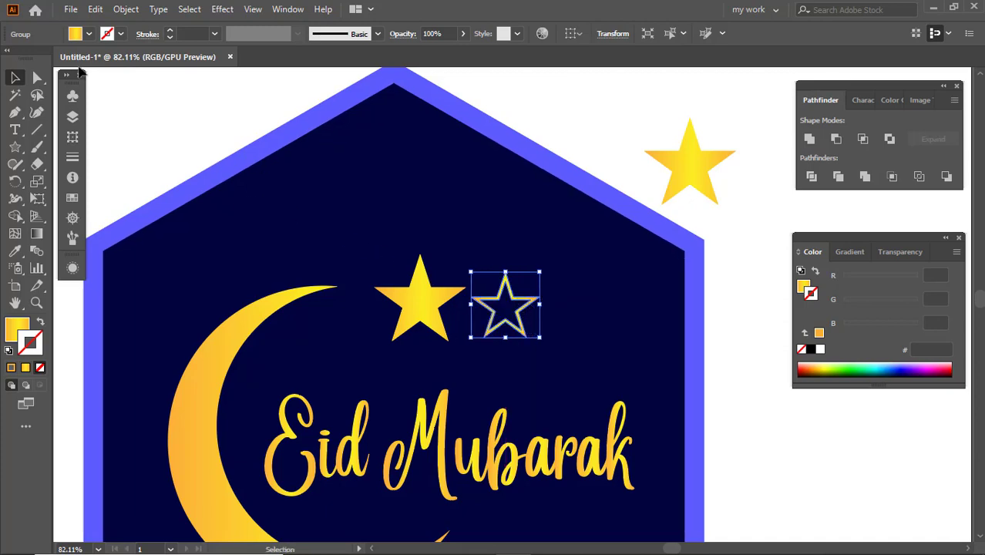
Draw a straight vertical line from the solid star's tip up past the artboard's top edge with the Line Segment tool
scroll(435, 270, up, 2)
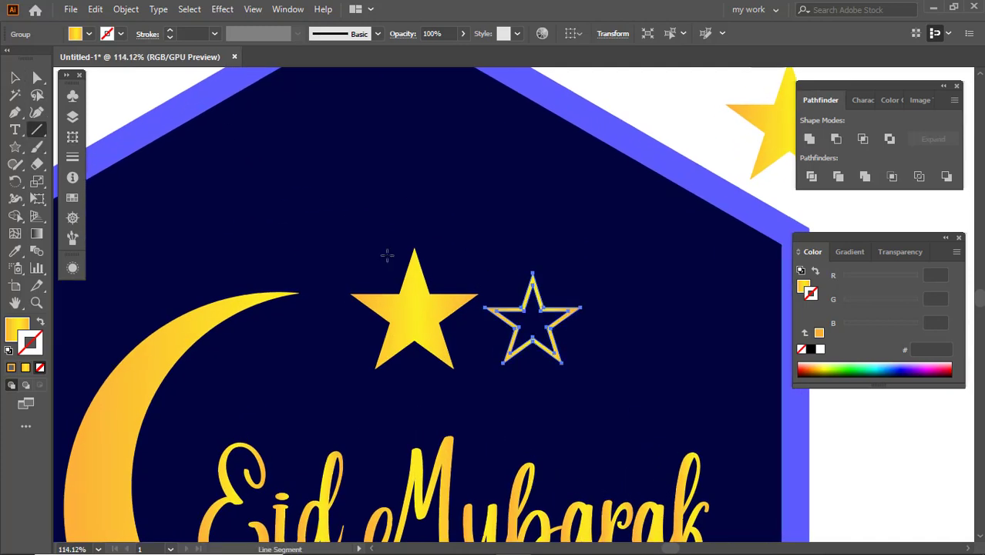
drag(414, 228, 414, 189)
scroll(450, 319, down, 4)
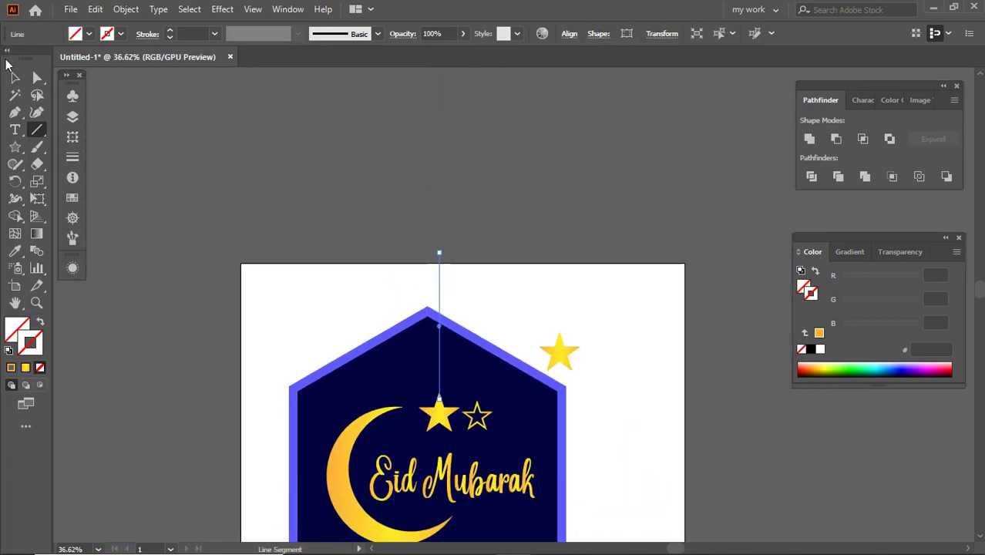
Give the vertical line an orange FBB03B stroke with a weight of 2 pt
click(15, 77)
click(10, 368)
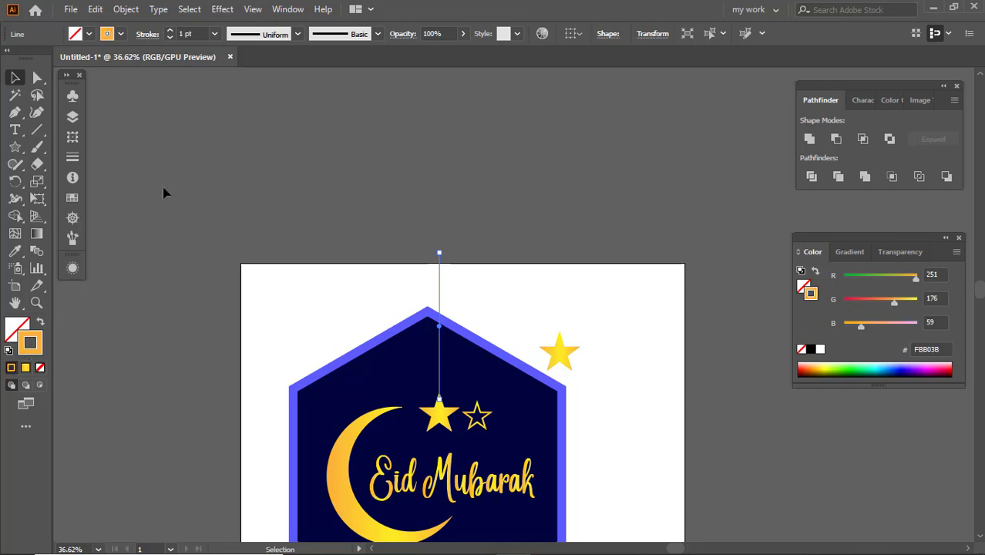
click(214, 33)
click(243, 114)
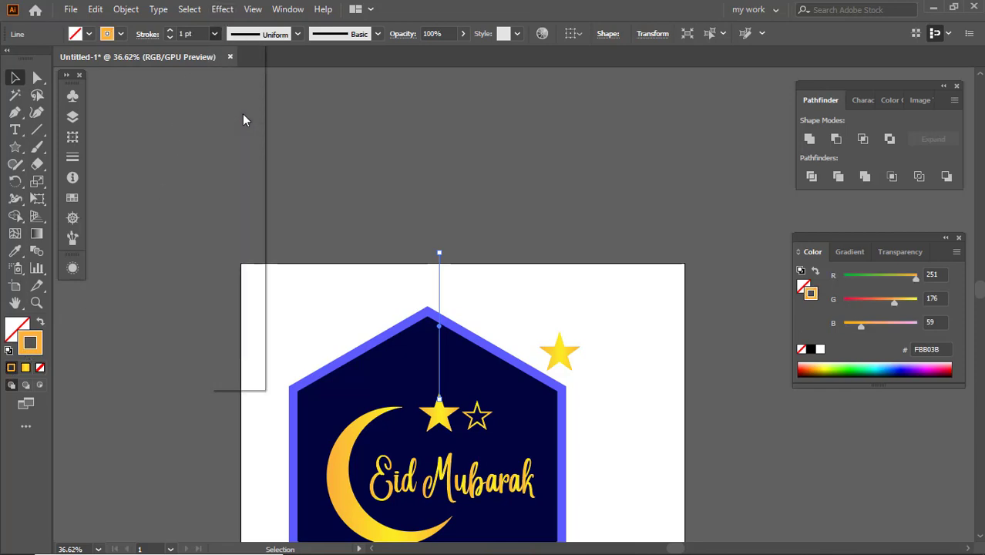
click(496, 301)
Place a copy of the orange vertical line above the outlined star so it meets the star's upper tip
drag(463, 417, 616, 438)
drag(503, 356, 482, 346)
drag(400, 309, 478, 324)
click(548, 204)
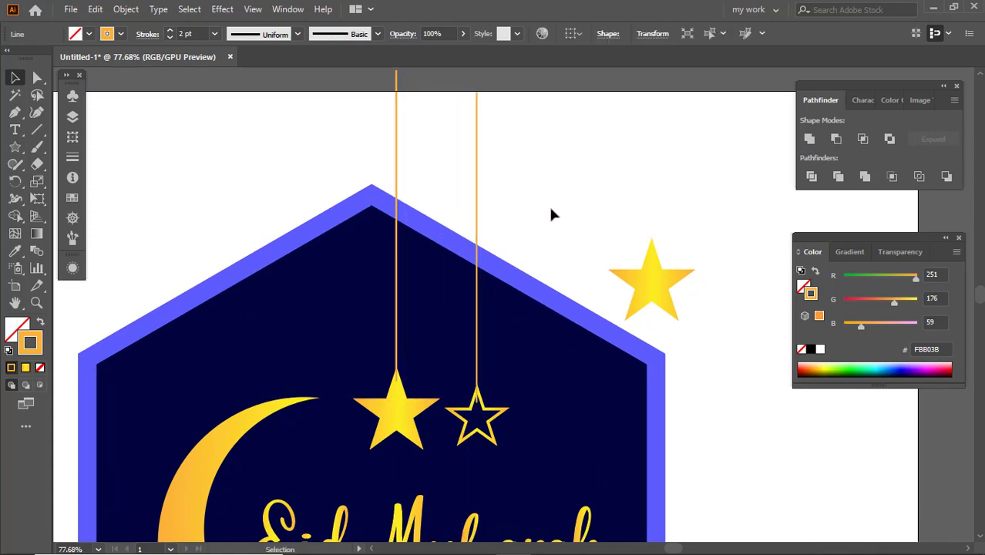
Expand both orange hanging lines into shapes with Fill and Stroke enabled
scroll(528, 356, up, 5)
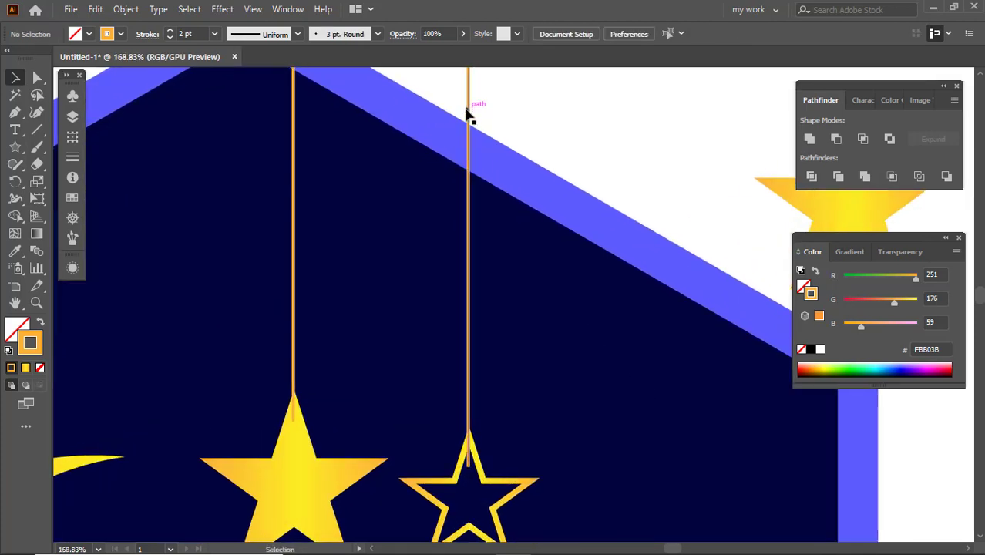
click(467, 114)
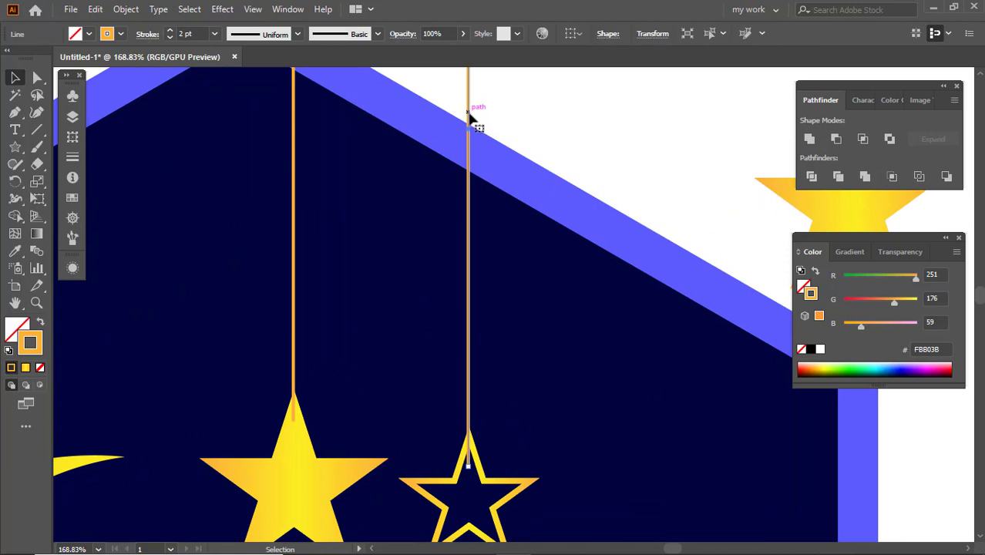
click(550, 117)
scroll(492, 158, down, 3)
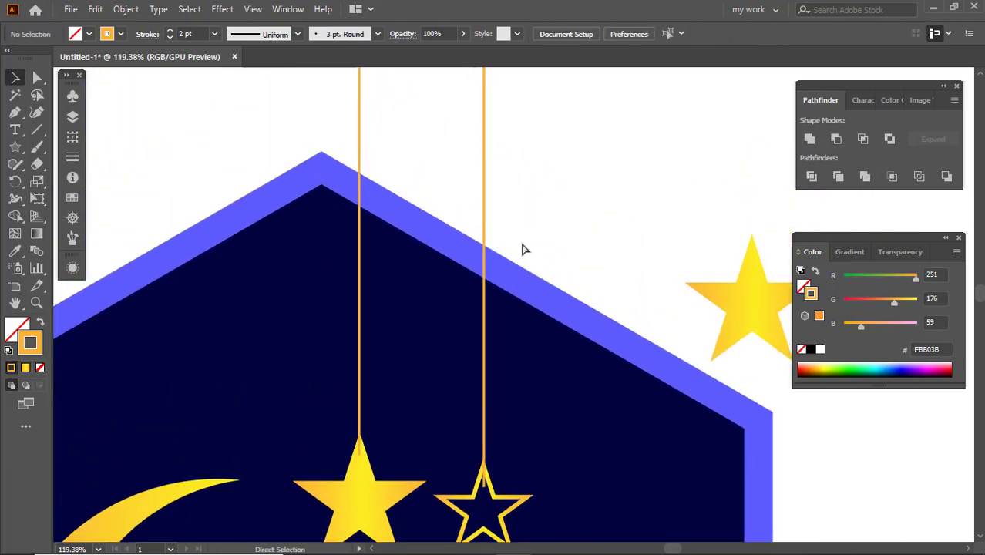
scroll(524, 249, down, 1)
click(488, 220)
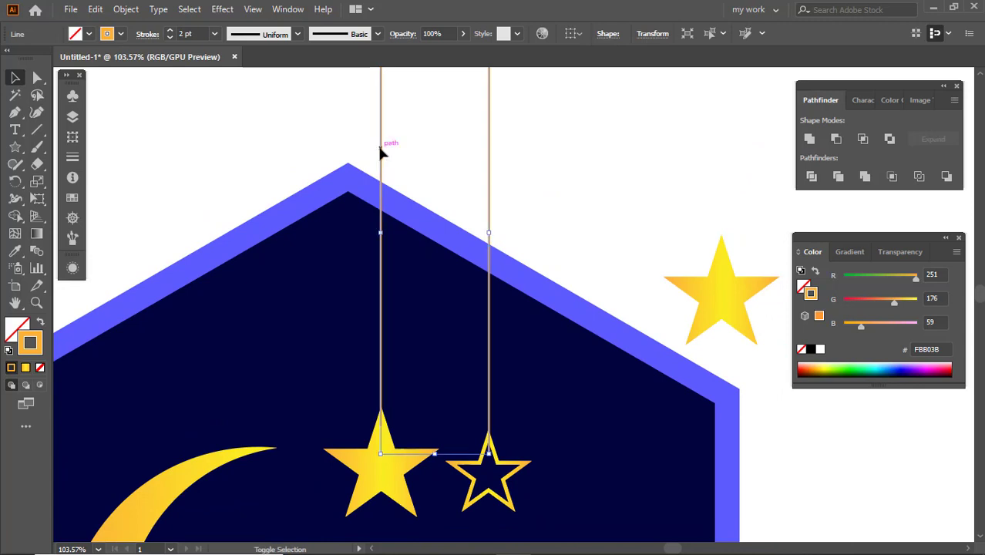
click(124, 10)
click(189, 177)
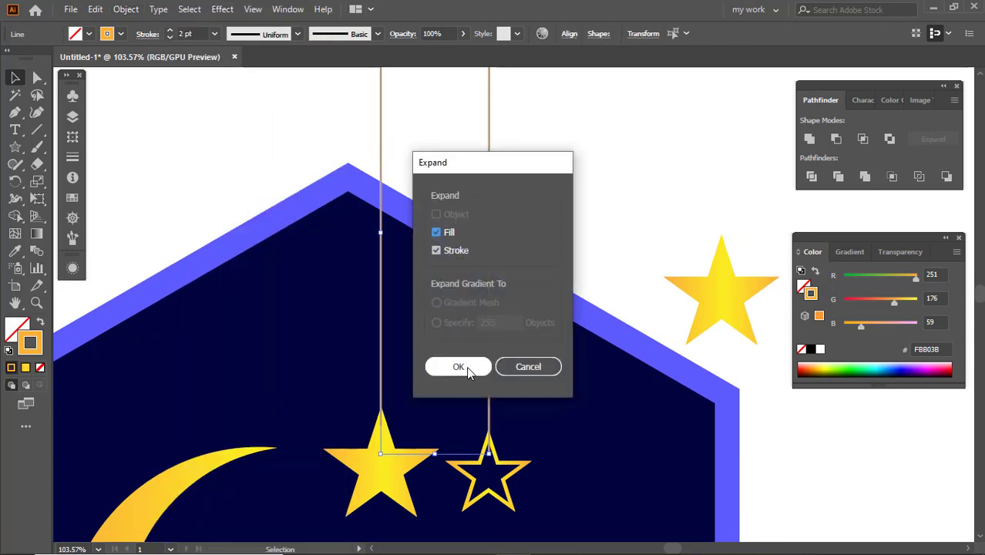
key(Return)
click(567, 176)
Unite the solid star and its hanging line into one shape with Pathfinder
scroll(490, 283, down, 1)
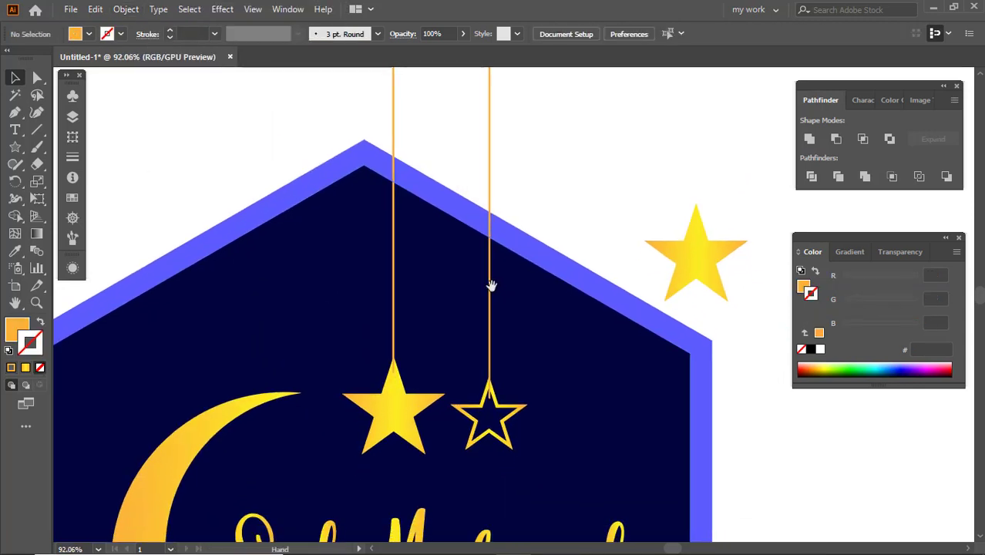
click(393, 401)
shift+click(394, 325)
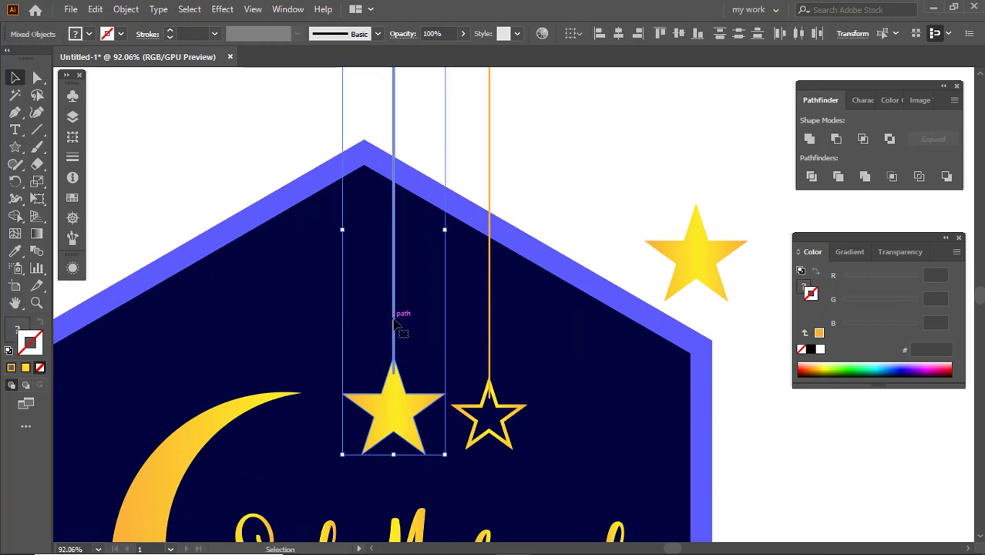
click(810, 139)
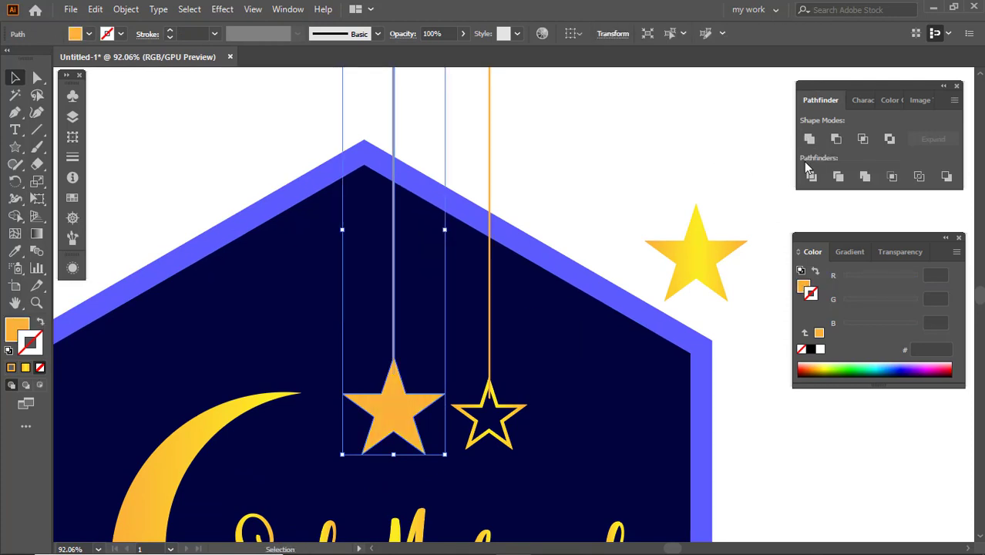
click(534, 217)
Divide the outlined star and its hanging line, ungroup the pieces, and delete the line segment protruding inside the star
key(ctrl+space)
drag(489, 402, 514, 407)
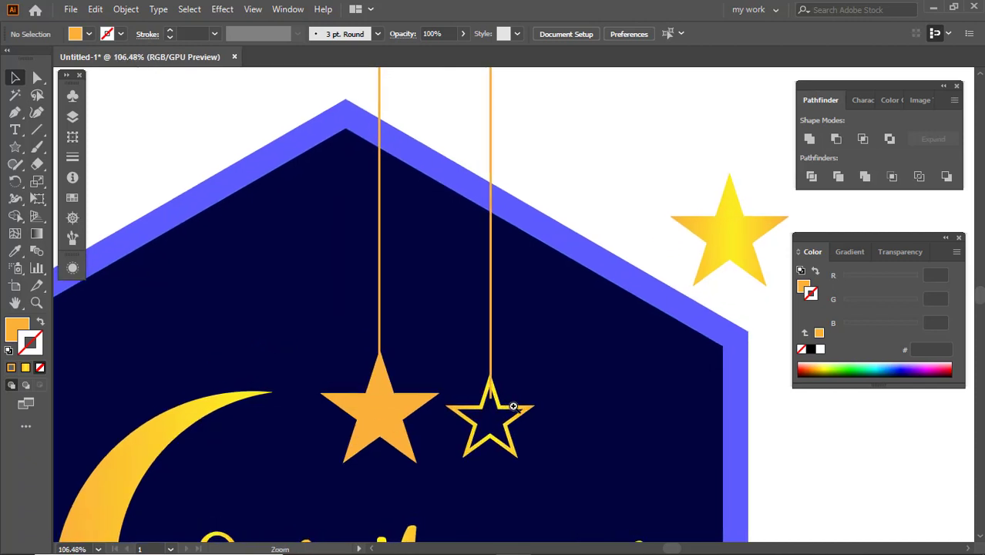
shift+click(491, 301)
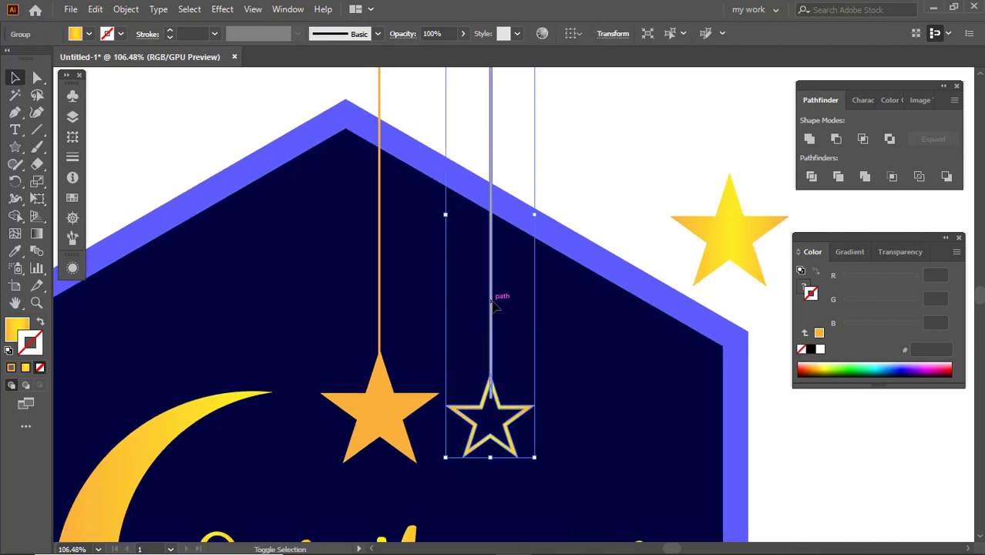
key(ctrl+space)
drag(500, 437, 560, 398)
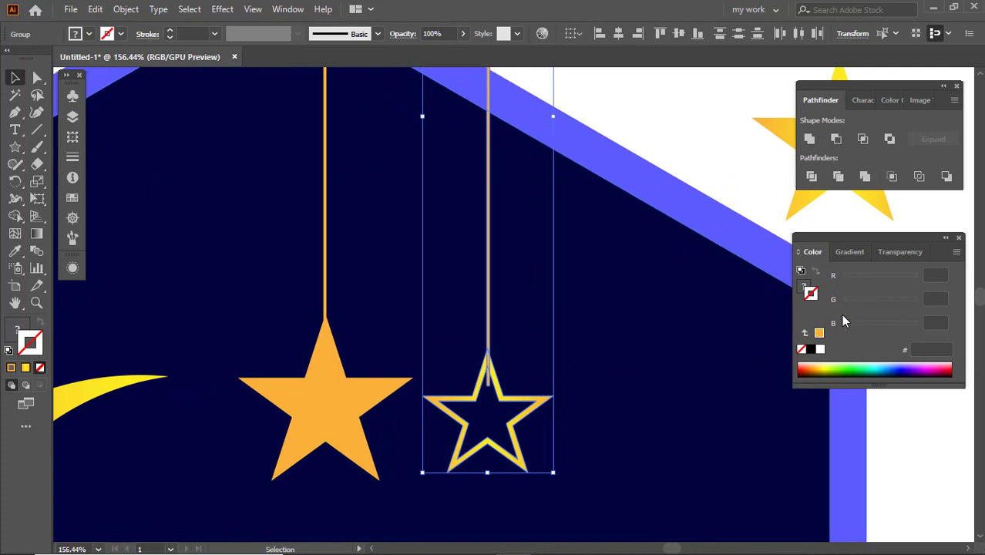
right_click(488, 389)
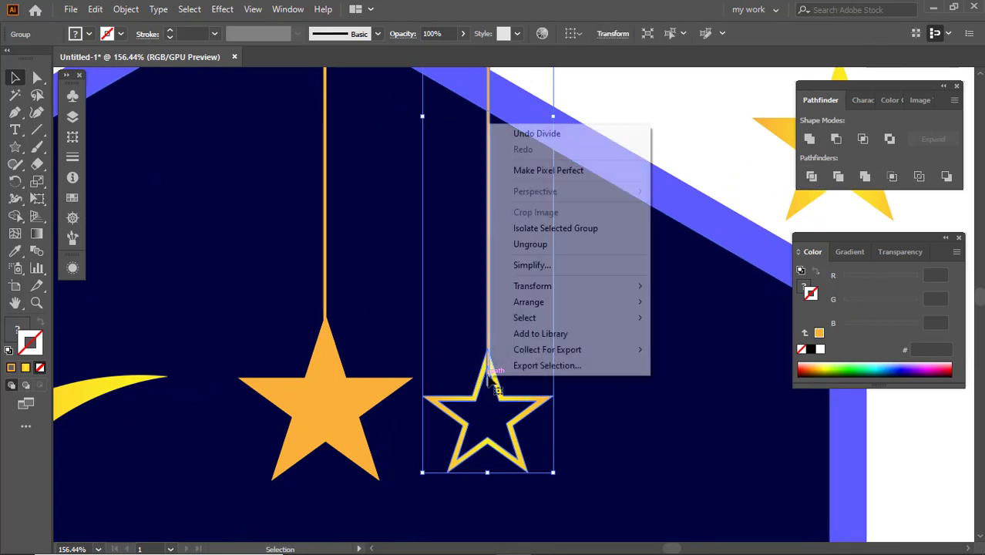
click(524, 244)
click(482, 393)
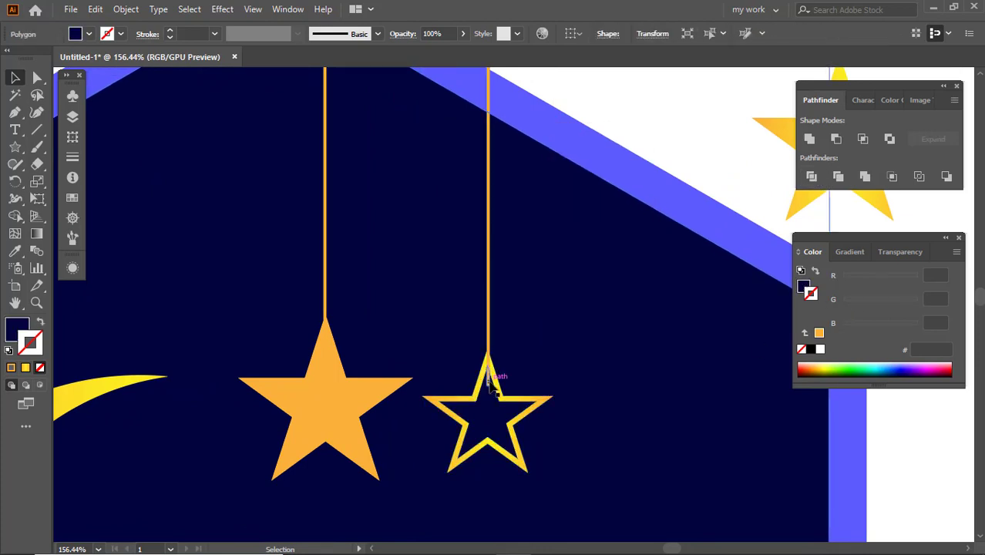
click(487, 365)
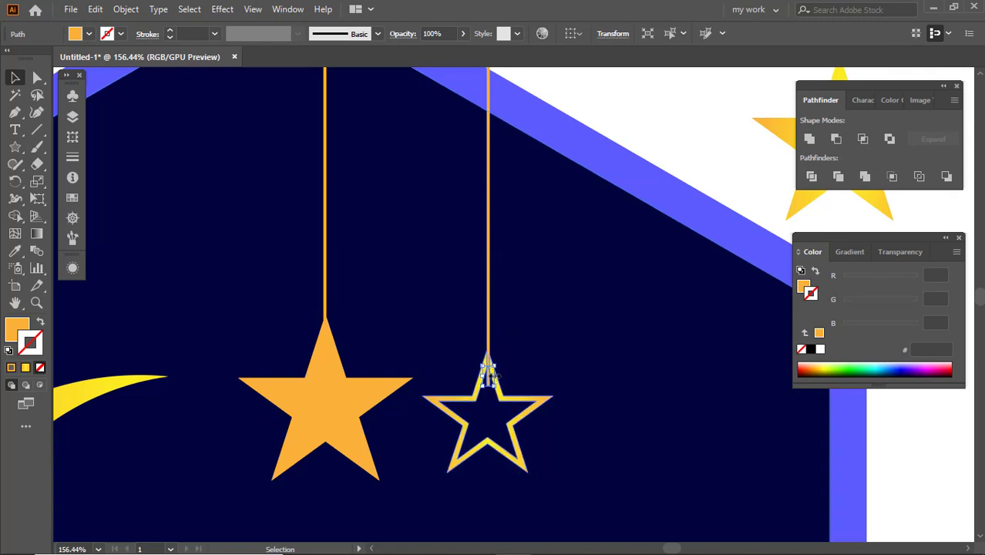
click(503, 391)
Unite the outlined star with its hanging line using Pathfinder
click(499, 383)
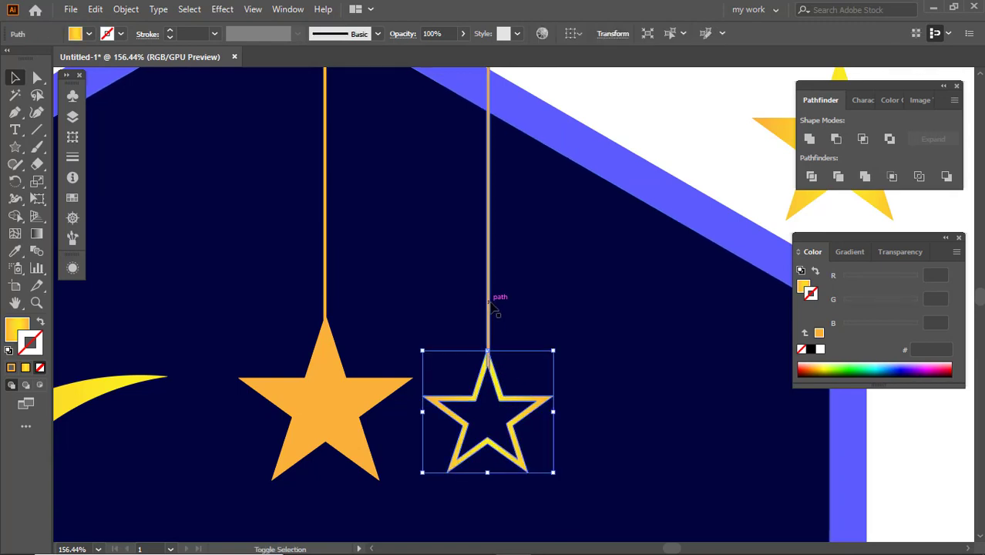
shift+click(488, 306)
click(812, 140)
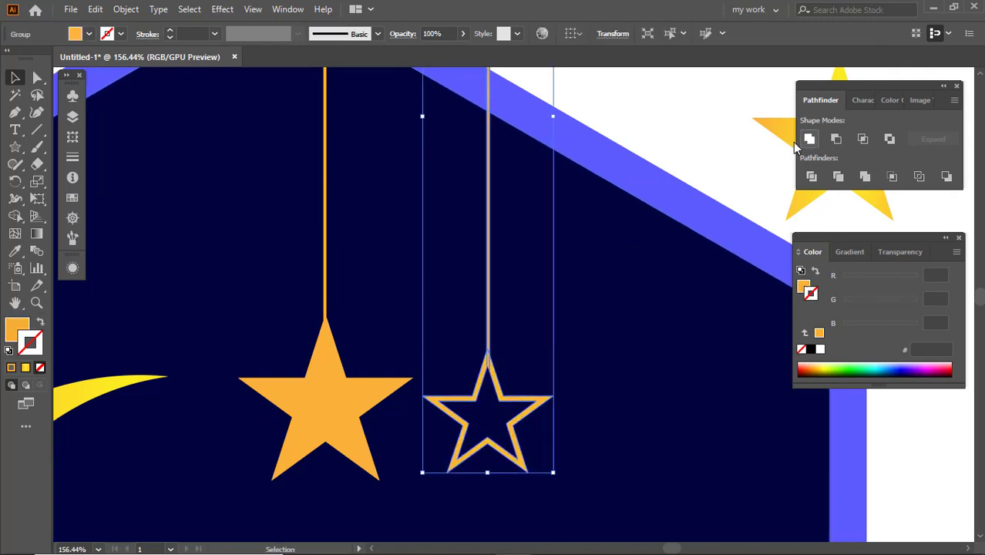
click(591, 296)
Merge the small leftover piece at the outlined star's upper tip with the star and line using Unite
scroll(489, 353, up, 2)
click(489, 356)
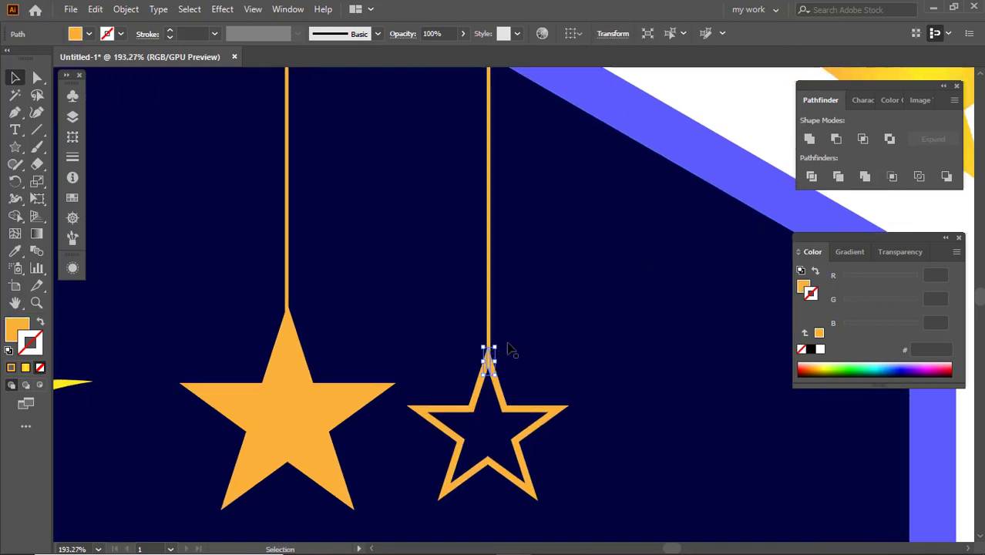
scroll(515, 337, down, 1)
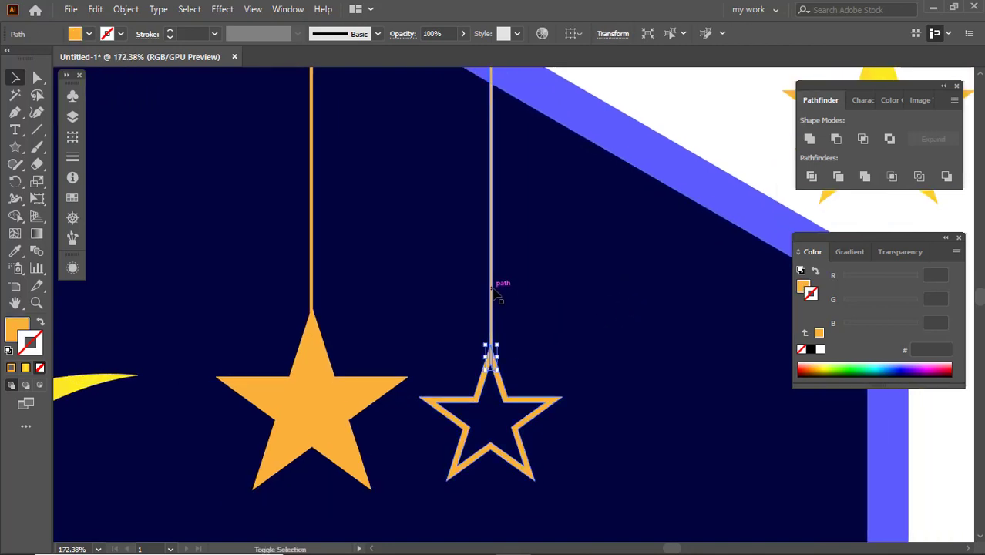
shift+click(492, 292)
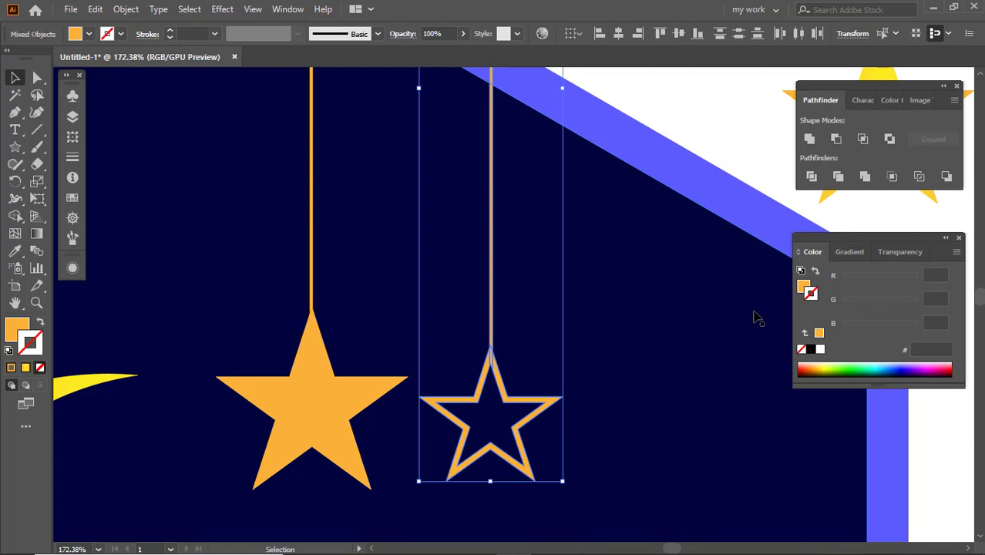
click(806, 141)
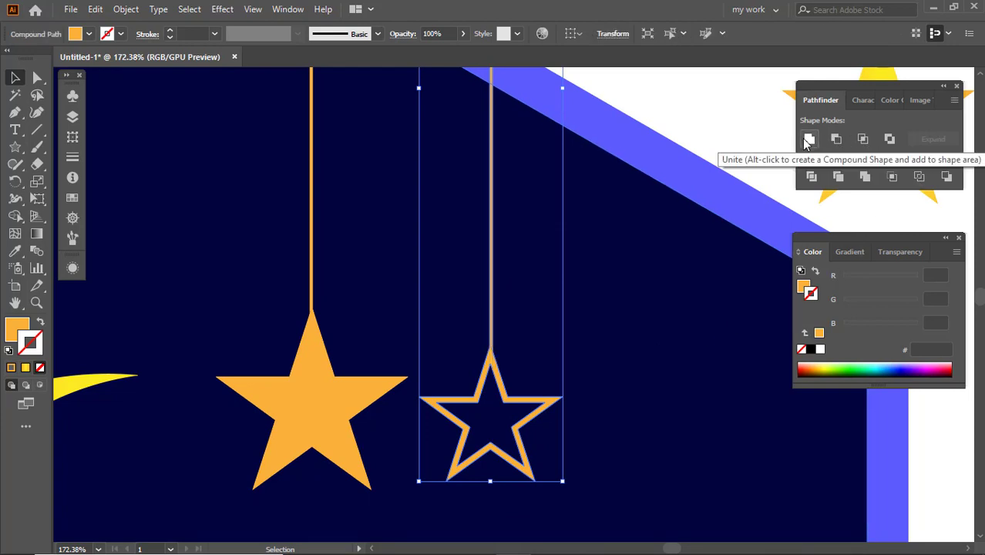
click(598, 312)
scroll(484, 296, down, 5)
scroll(483, 295, down, 3)
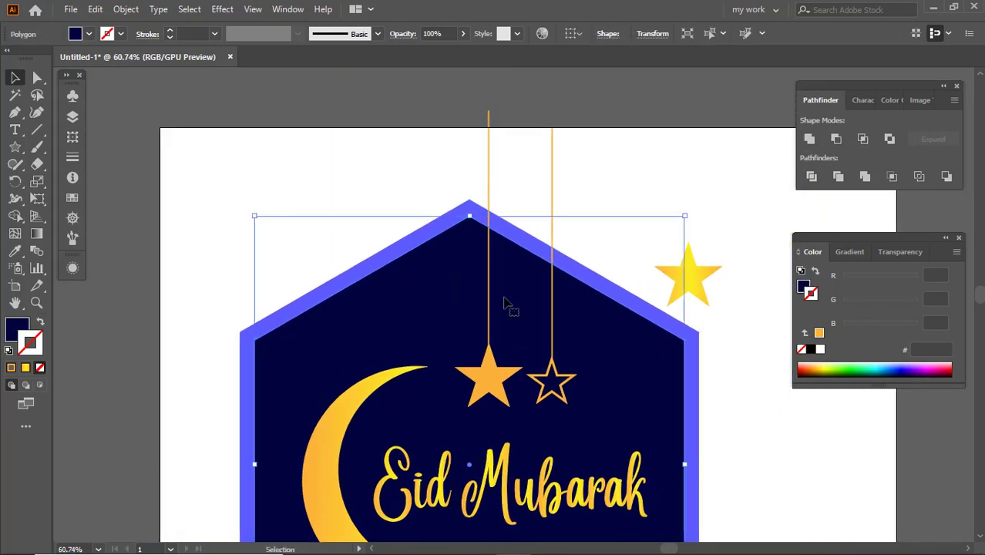
Move the solid hanging star onto the hexagon's vertical centre line, shrink it slightly, and place a smaller copy to its upper left
click(492, 361)
drag(484, 365, 471, 395)
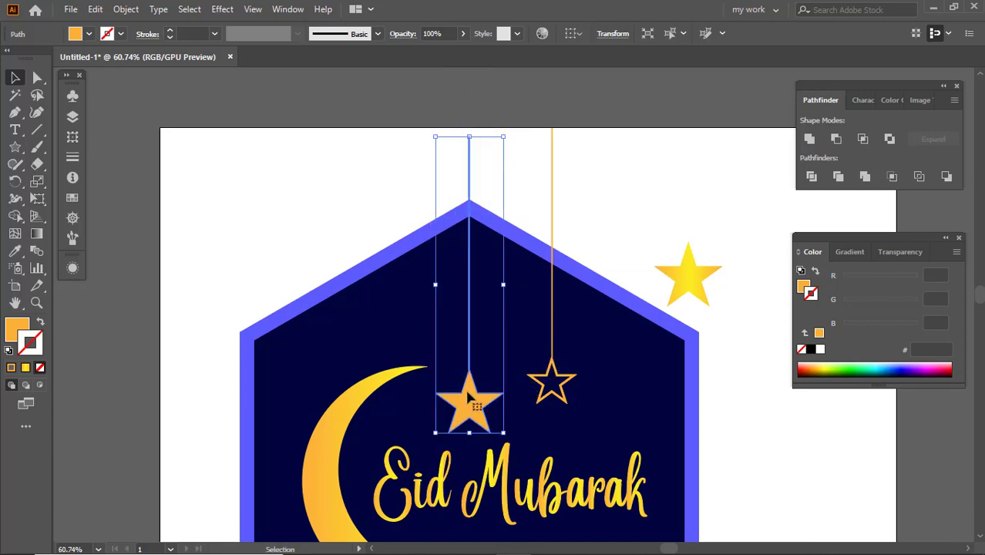
drag(502, 286, 499, 303)
drag(457, 381, 428, 297)
drag(461, 193, 454, 277)
Place a second outlined hanging star above and left of the first, and a smaller solid hanging star copy to its lower right
drag(550, 311, 500, 235)
drag(504, 295, 588, 370)
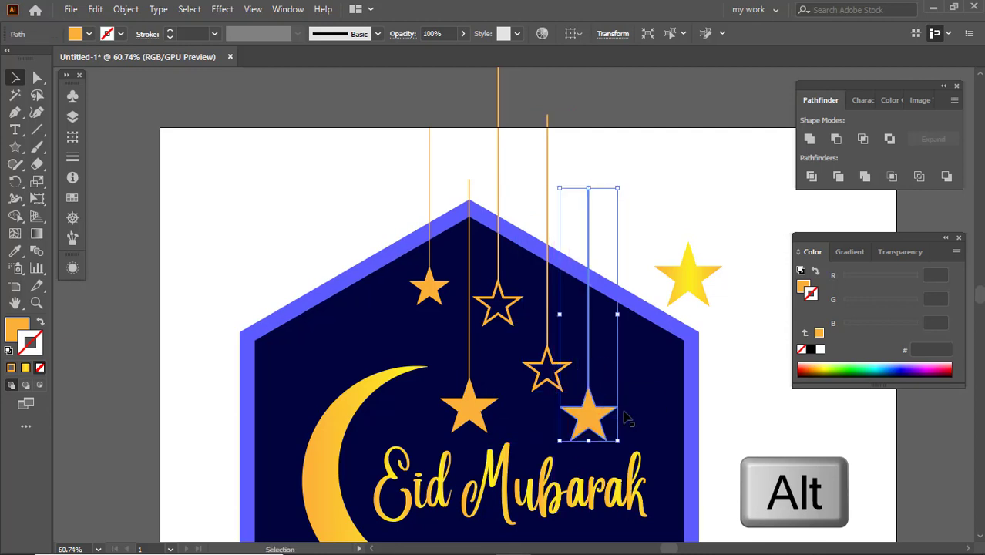
drag(617, 315, 610, 318)
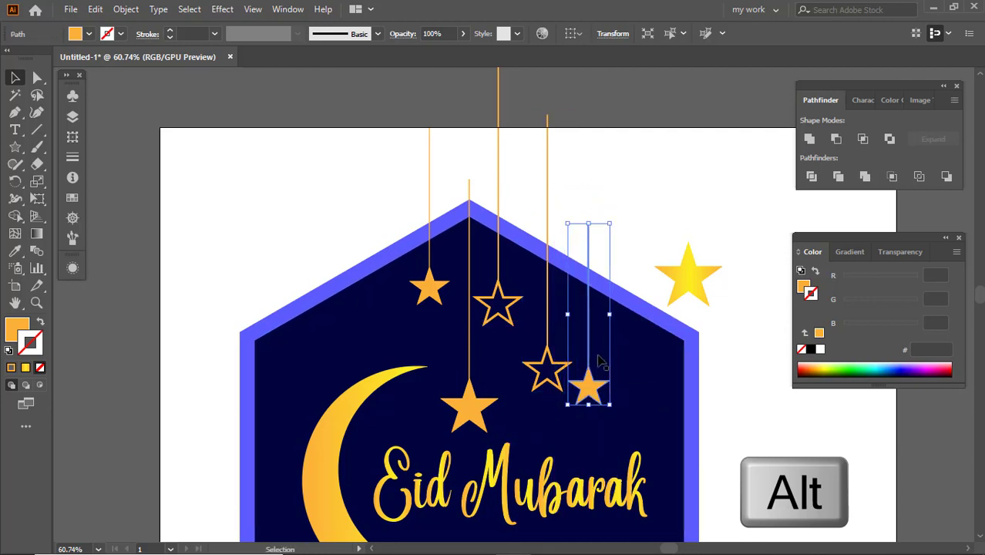
drag(599, 390, 598, 413)
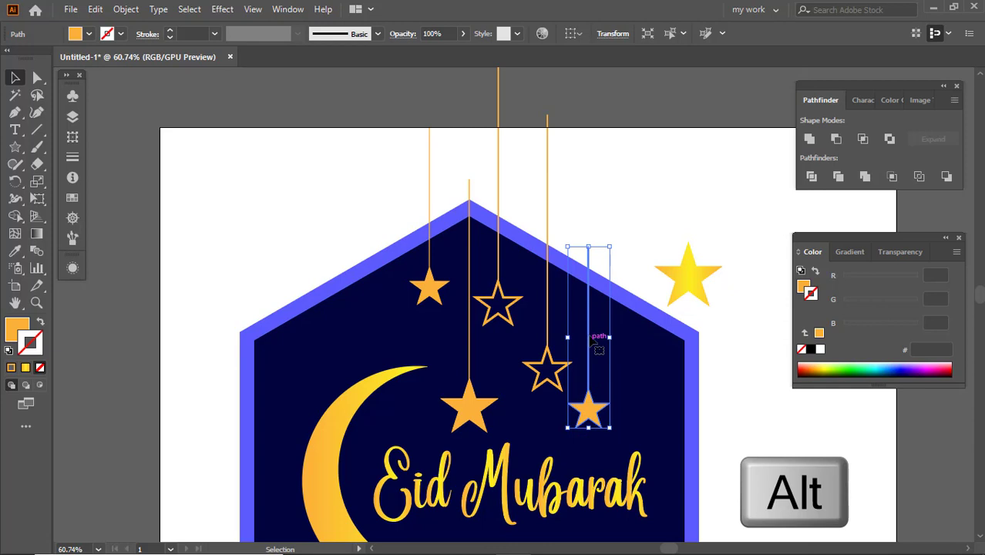
Copy the rightmost solid hanging star up and to the right, and make the copy smaller
drag(599, 350, 627, 253)
drag(614, 299, 607, 338)
click(634, 200)
scroll(575, 332, up, 1)
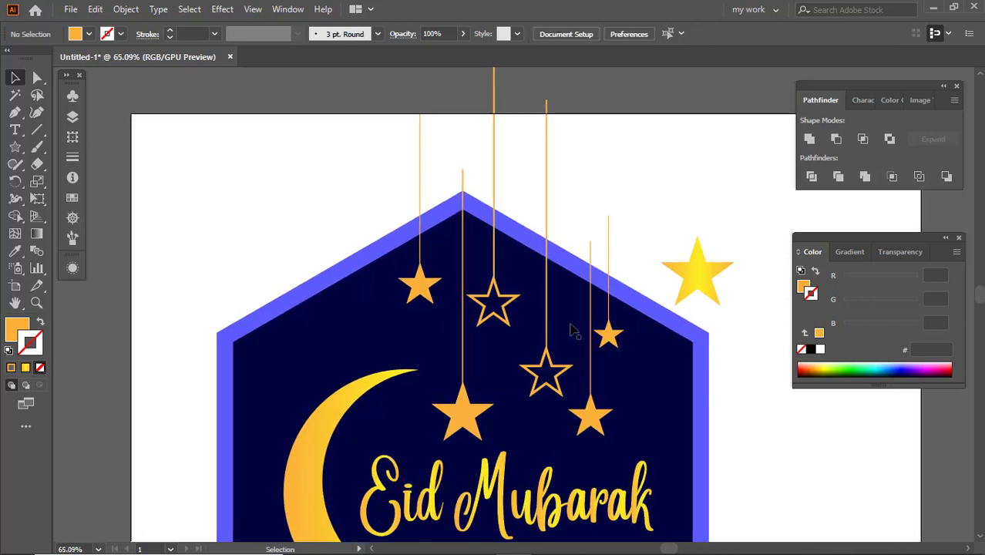
Place a third outlined hanging star left of the small solid one and adjust the heights of the hanging stars
drag(483, 293, 393, 312)
scroll(438, 310, down, 1)
drag(519, 295, 521, 316)
click(484, 275)
mouse_move(407, 311)
mouse_down()
mouse_move(444, 309)
mouse_move(416, 302)
mouse_up()
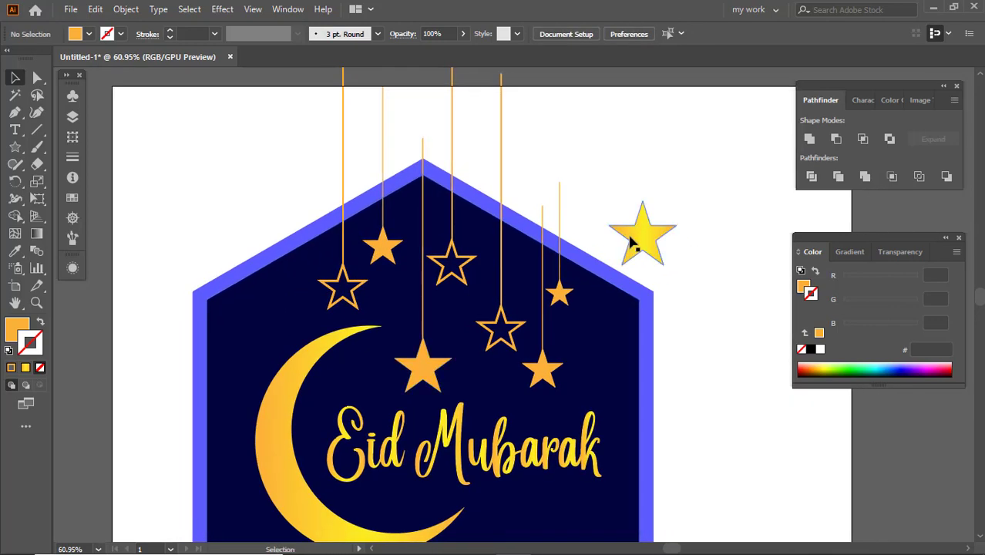
Move the loose gradient star above the crescent's left side and fill it solid green, 16B03B, without a stroke
drag(642, 241, 274, 312)
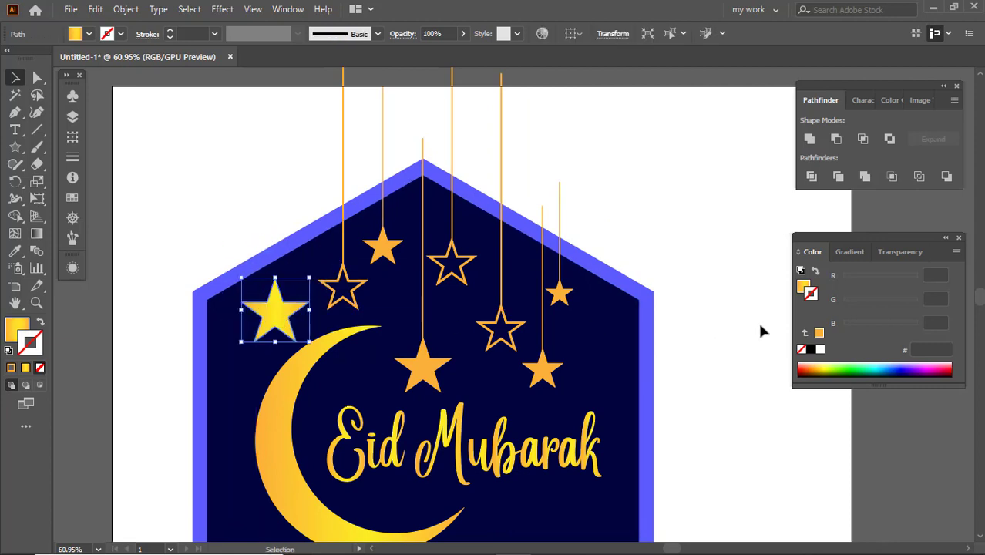
click(844, 367)
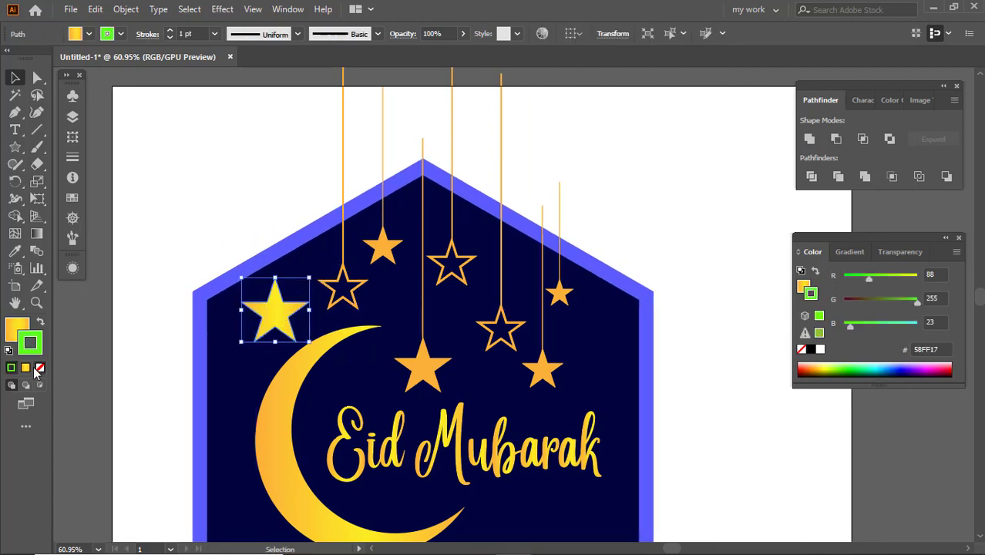
click(17, 330)
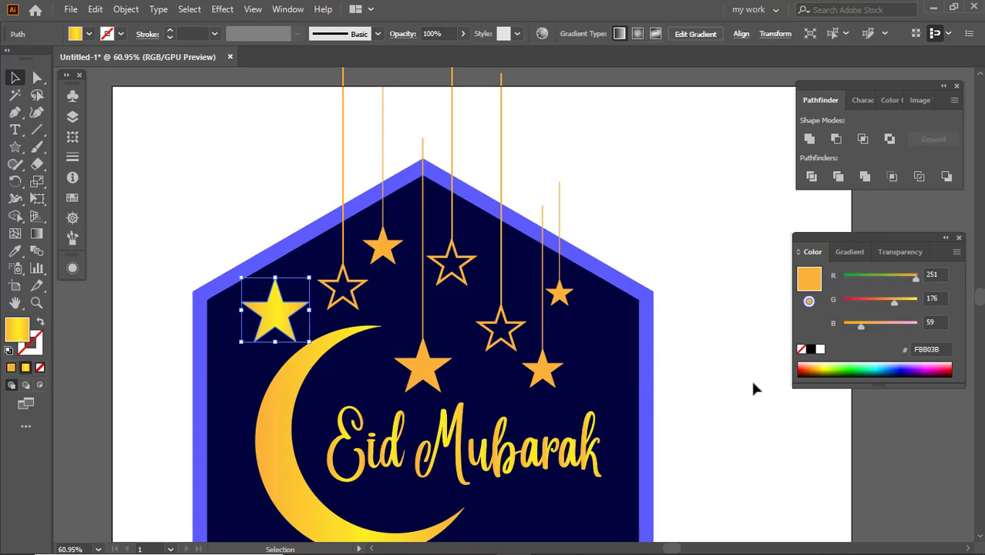
drag(872, 279, 851, 279)
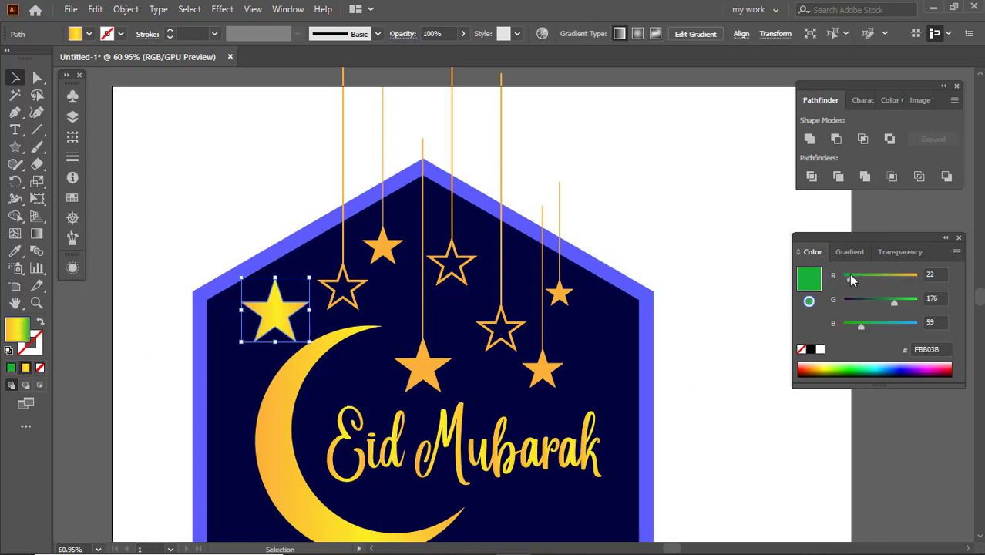
Scale the green star down around its centre
click(662, 211)
scroll(351, 304, up, 2)
click(309, 317)
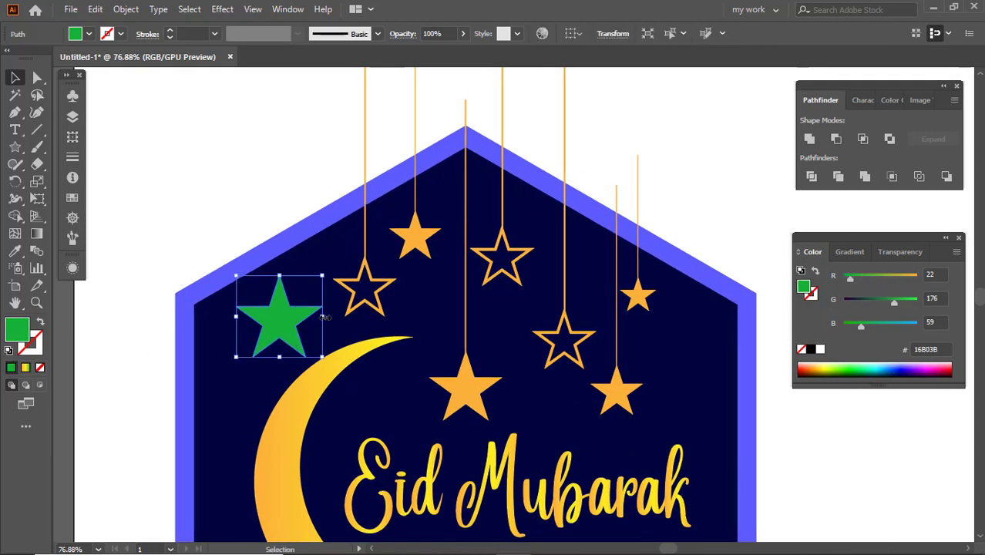
drag(324, 317, 308, 328)
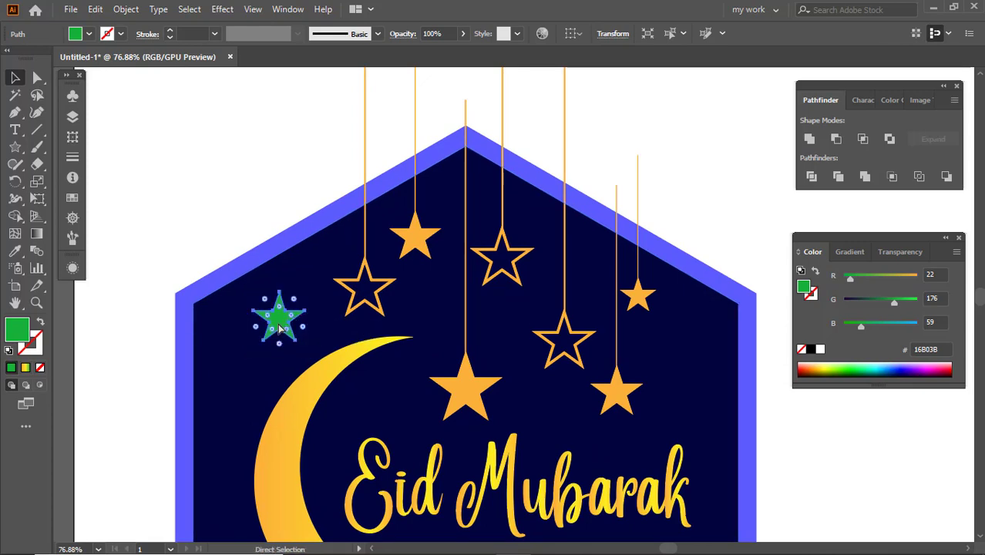
Scatter copies of the green star around the crescent's upper left curve, making two of them smaller
scroll(308, 324, up, 1)
drag(342, 280, 384, 218)
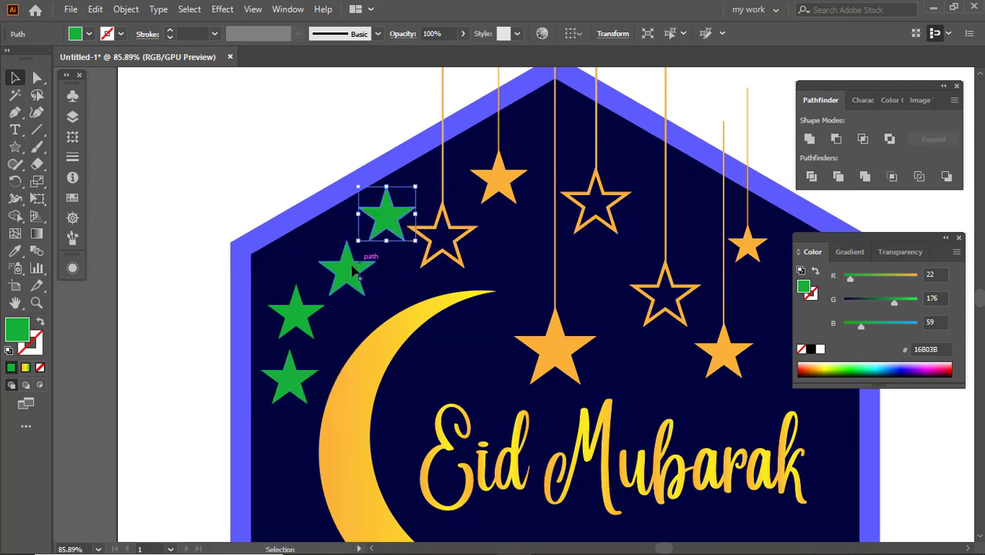
mouse_move(353, 270)
mouse_down()
mouse_move(425, 278)
mouse_move(368, 268)
mouse_up()
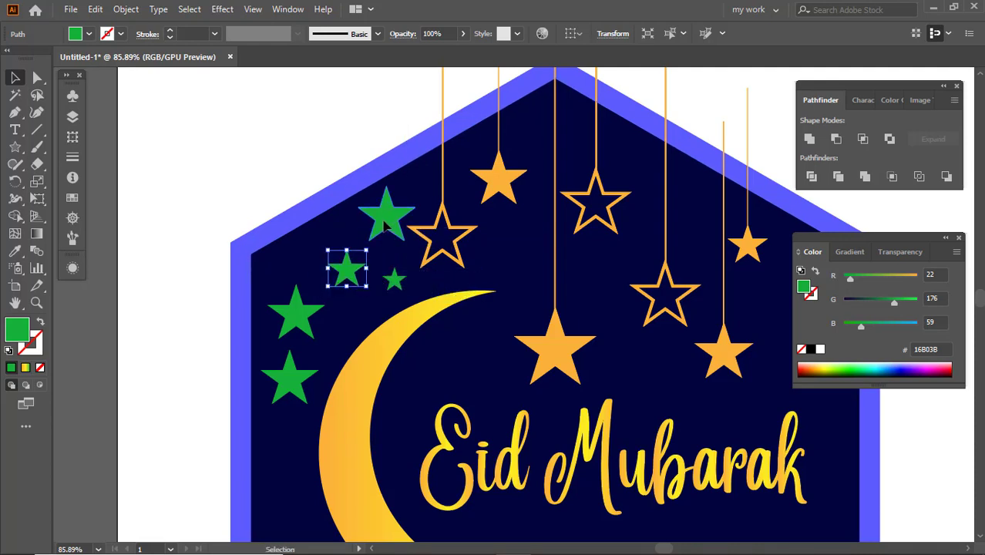
Add a tiny green star near the hexagon's upper left edge and reposition the small one closer to the crescent
click(386, 222)
click(302, 320)
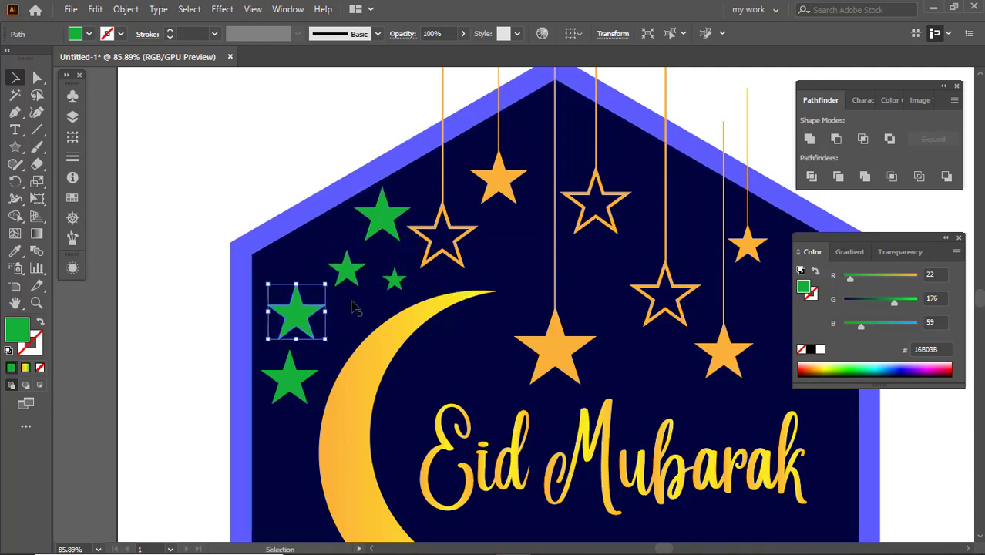
drag(394, 279, 302, 255)
drag(422, 296, 307, 276)
mouse_move(408, 288)
mouse_down()
mouse_move(347, 273)
mouse_move(407, 292)
mouse_up()
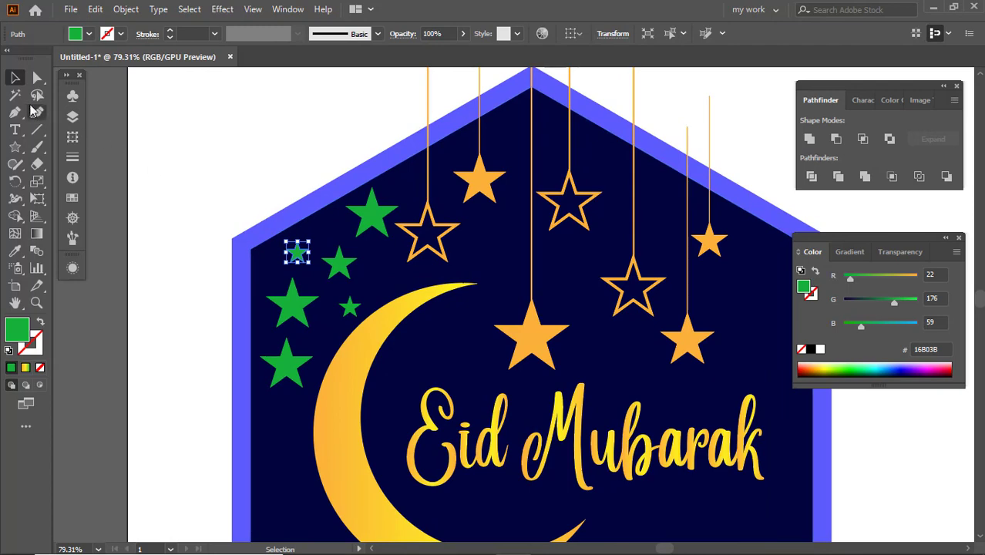
Select all the green stars by their matching fill with the Magic Wand and group them
click(376, 218)
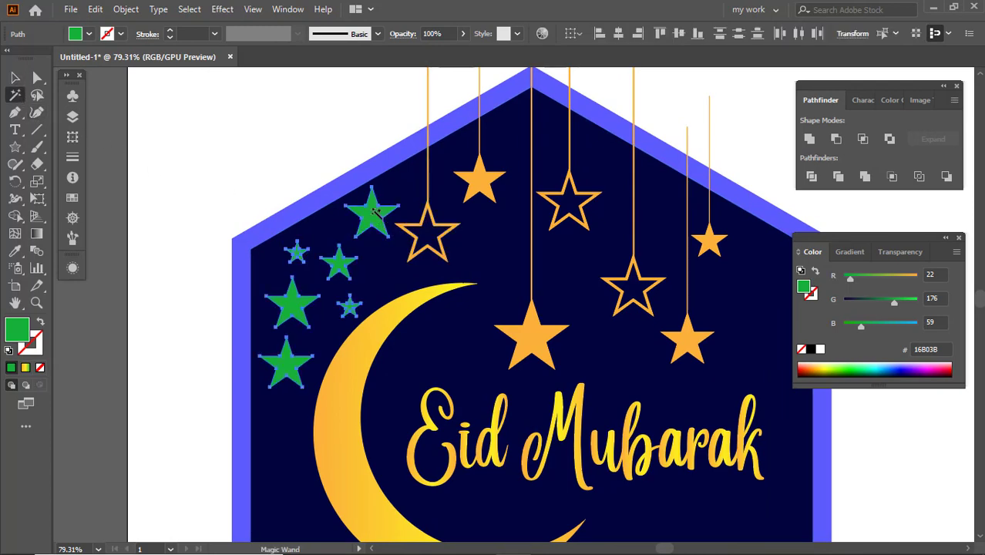
right_click(378, 214)
click(405, 302)
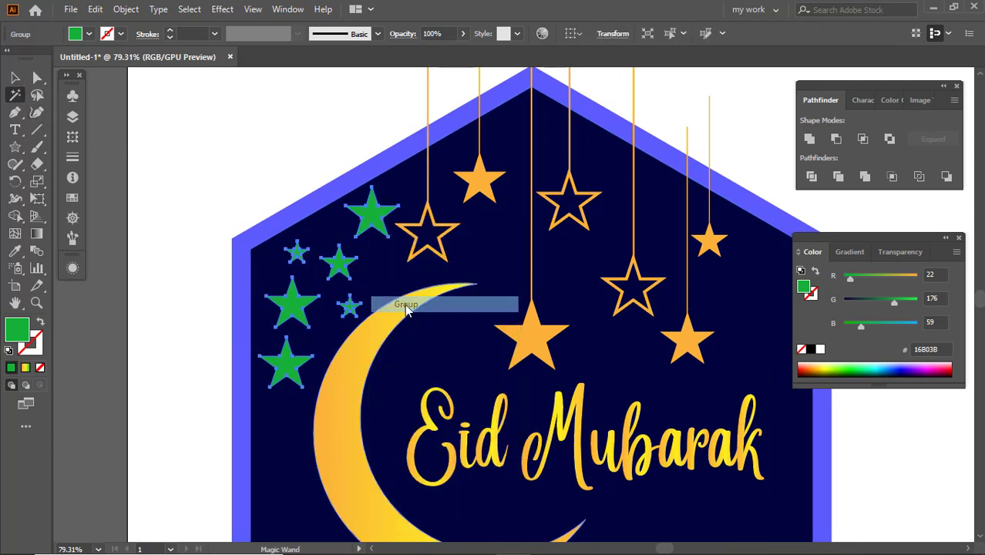
click(13, 80)
click(286, 106)
click(373, 221)
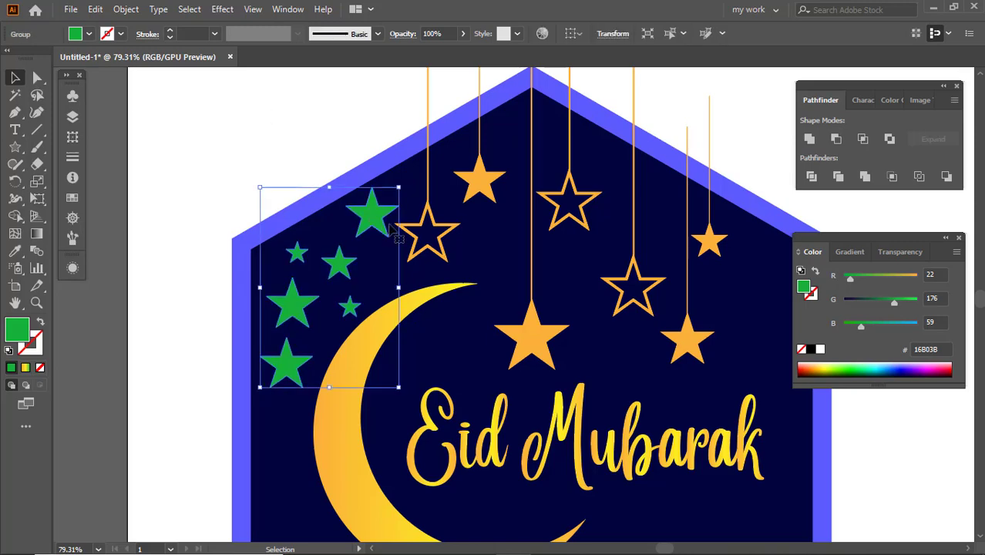
Apply the crescent's gold gradient to the group of green stars with the Eyedropper
key(ctrl+space)
drag(433, 228, 390, 229)
click(14, 251)
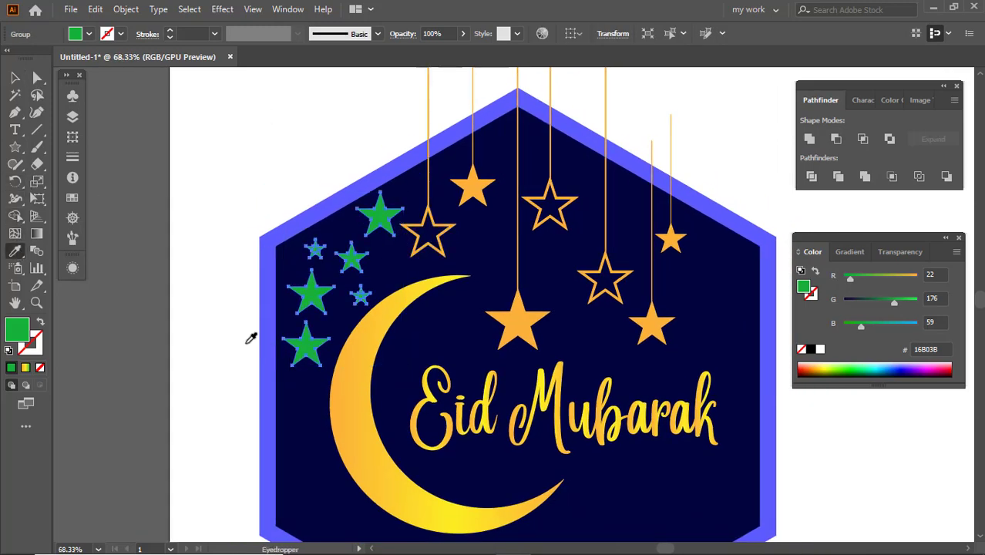
click(360, 366)
click(14, 79)
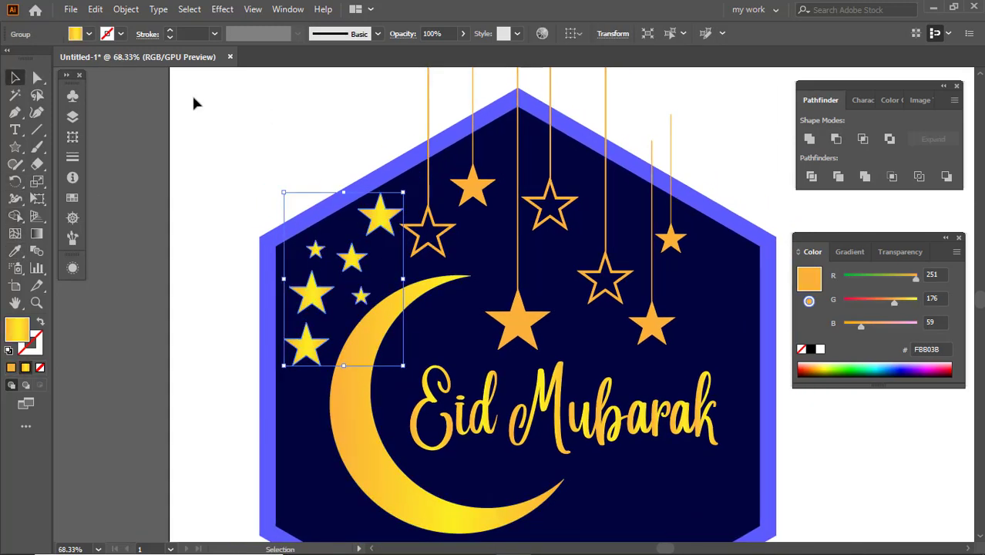
Apply a Gaussian Blur to the group of small stars, previewing it and lowering the radius below 30.4 pixels
click(193, 101)
click(381, 219)
click(227, 10)
mouse_move(351, 256)
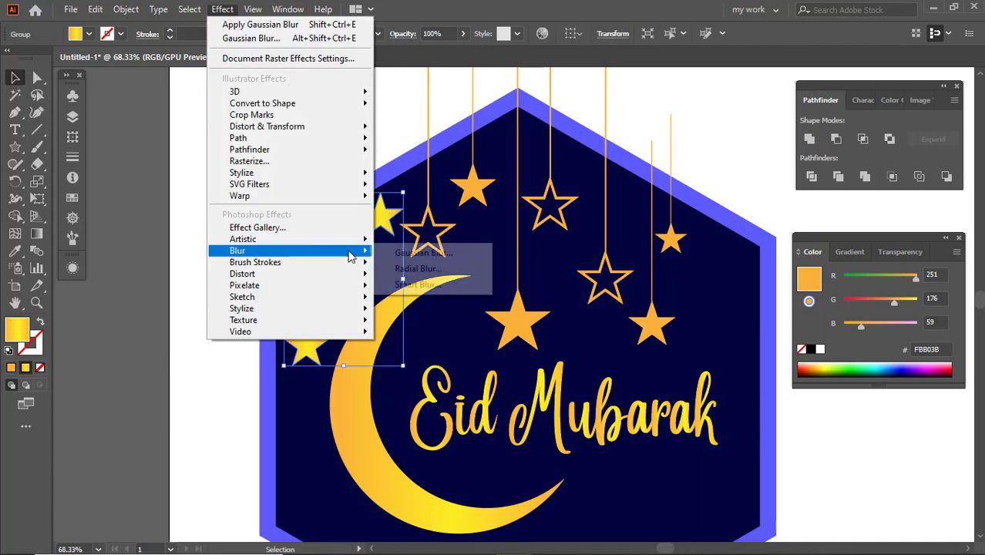
click(435, 254)
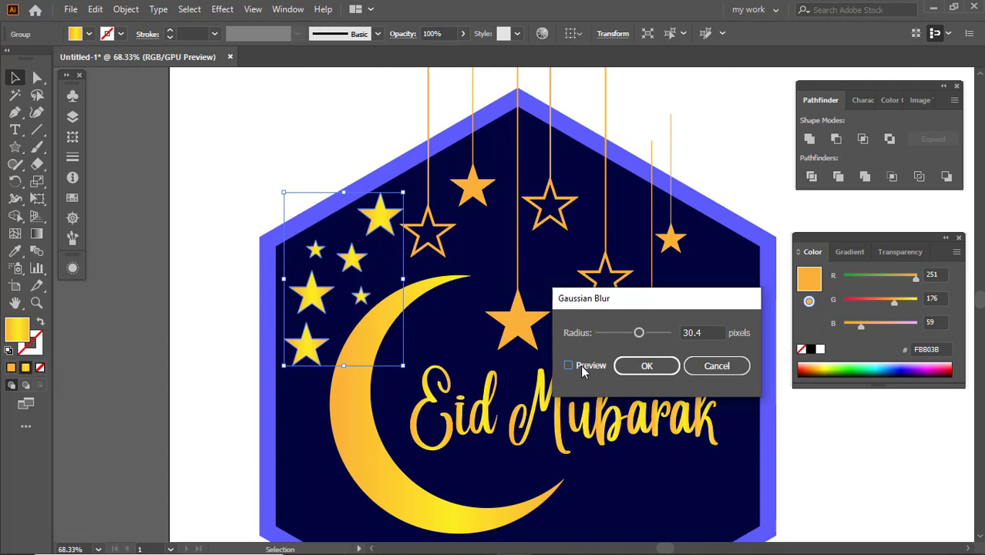
click(569, 365)
drag(639, 333, 631, 338)
click(623, 367)
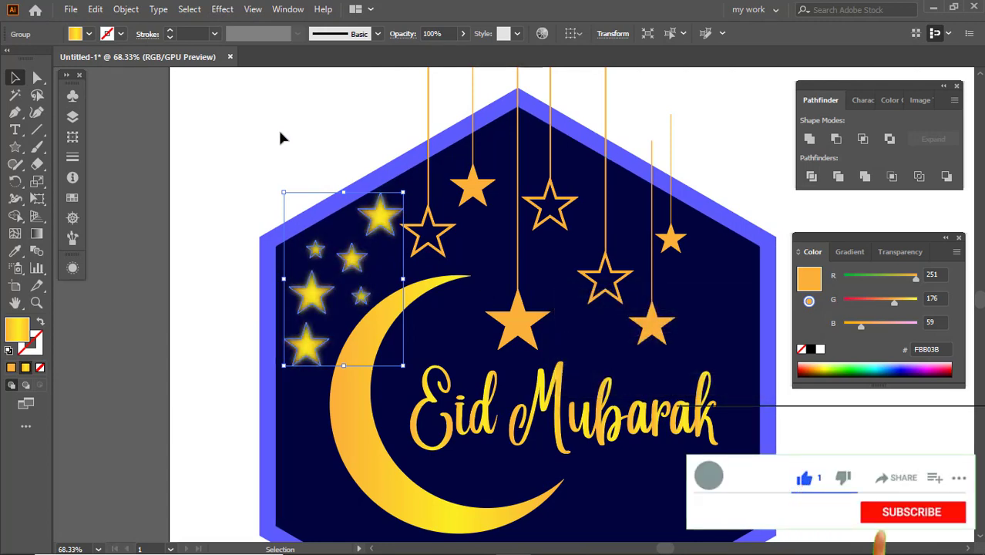
click(280, 134)
Select the hanging stars with the border hexagon and remove the line ends protruding above the hexagon using the Shape Builder
drag(471, 221, 351, 213)
drag(459, 198, 434, 252)
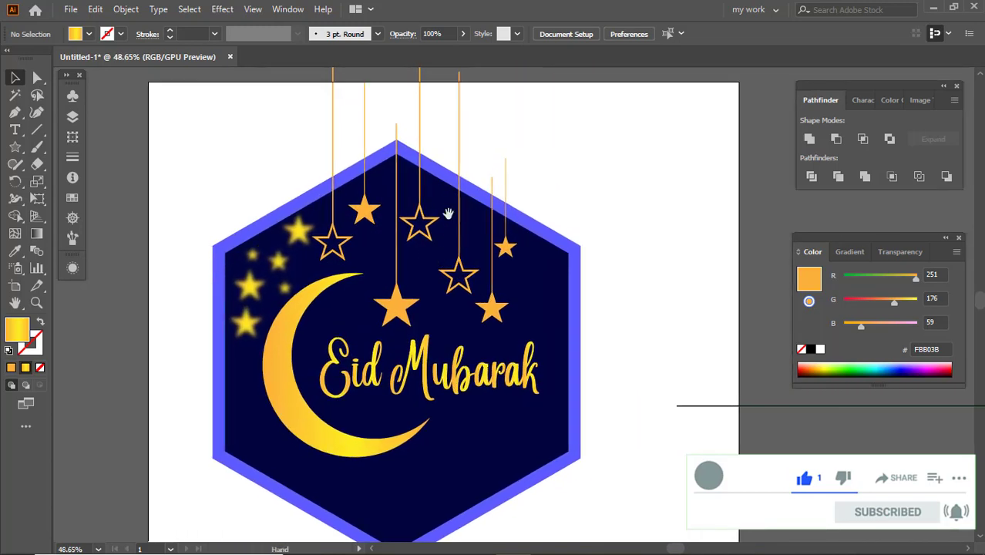
drag(449, 214, 447, 254)
drag(279, 160, 543, 257)
drag(463, 242, 496, 251)
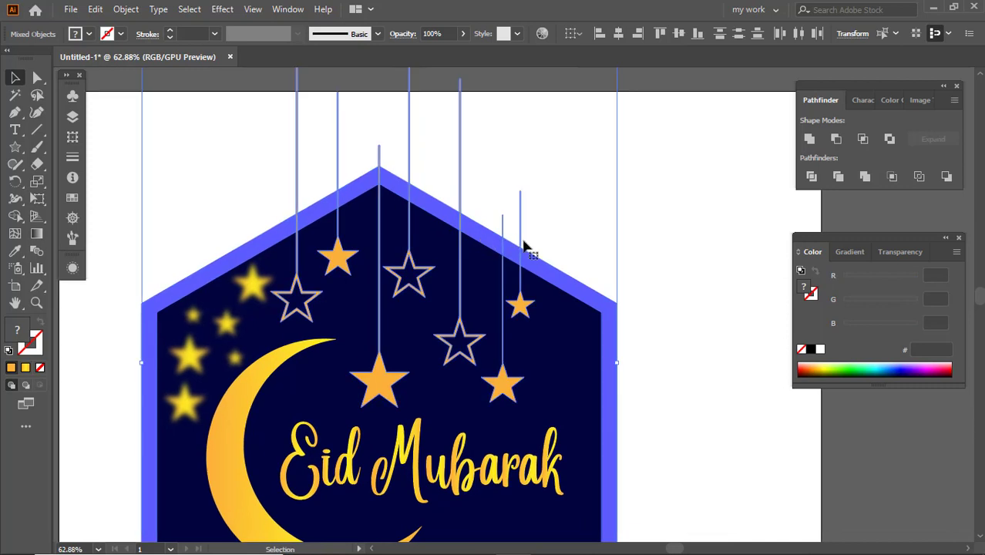
click(16, 216)
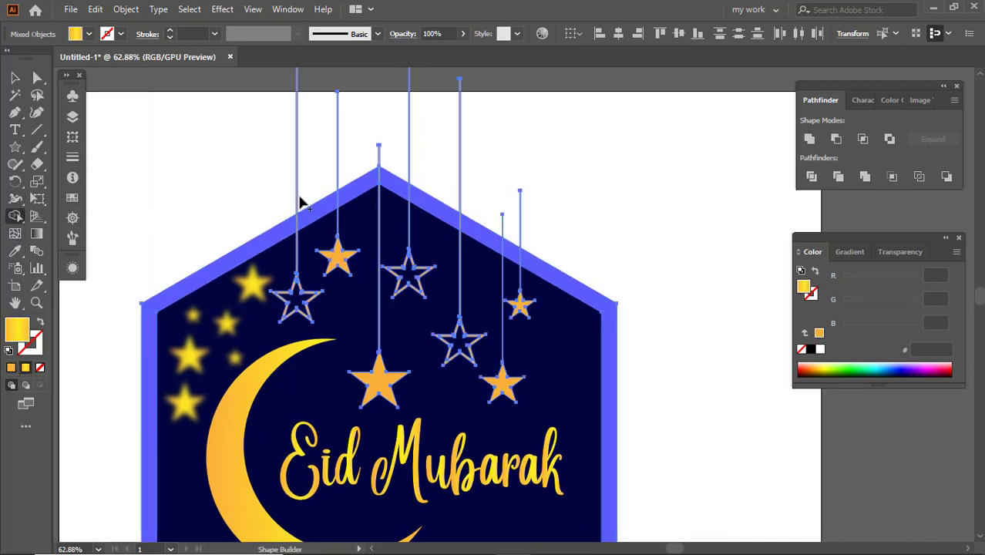
mouse_move(282, 192)
mouse_down()
mouse_move(360, 161)
mouse_move(413, 156)
mouse_move(454, 172)
mouse_move(503, 225)
mouse_up()
scroll(390, 206, up, 1)
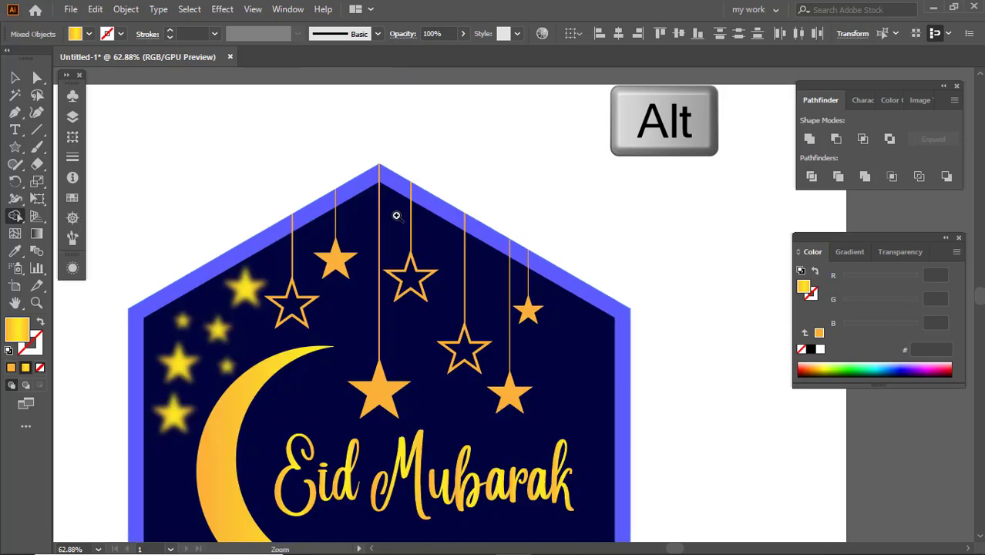
key(ctrl+shift+a)
key(v)
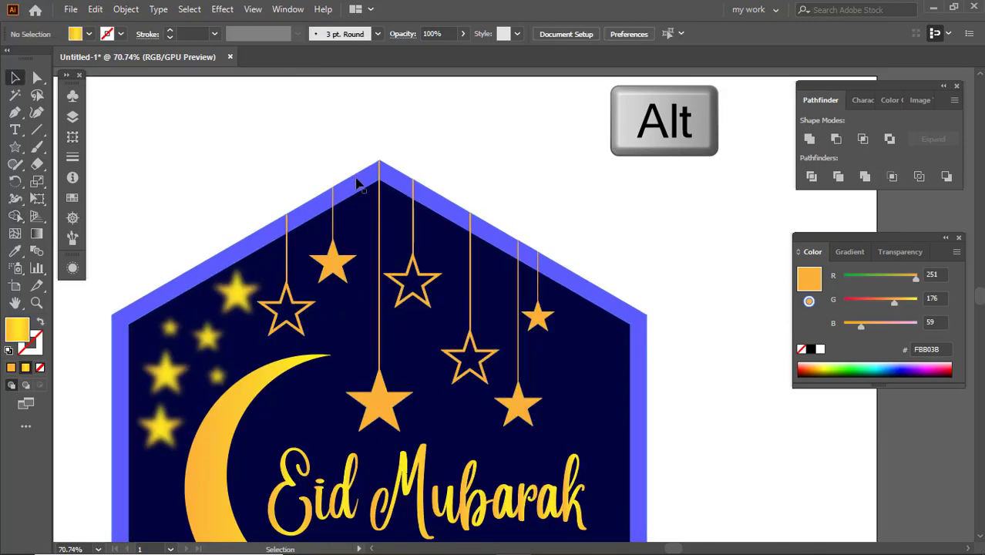
Apply the crescent's gold gradient to the blue border hexagon with the Eyedropper
click(357, 187)
scroll(357, 188, down, 1)
click(15, 251)
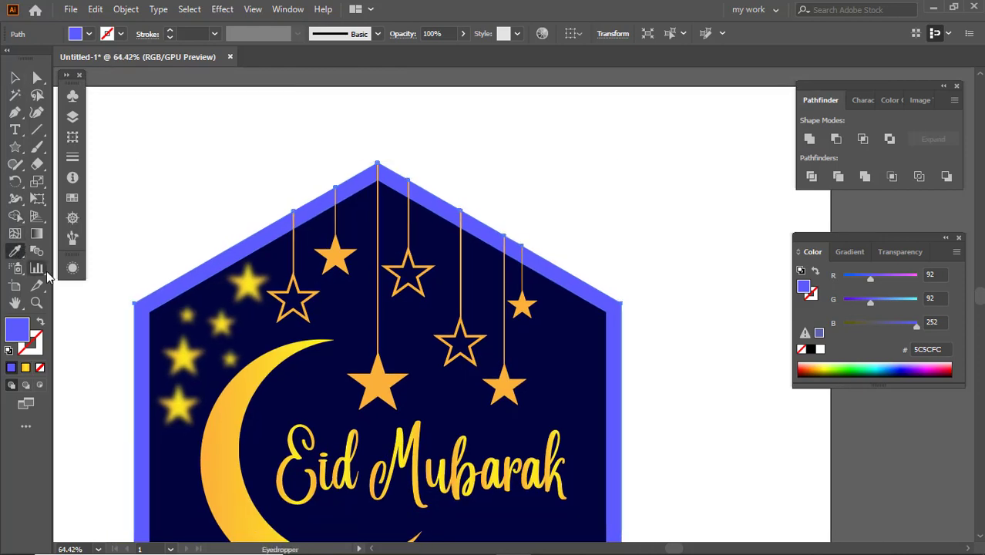
click(249, 373)
click(14, 77)
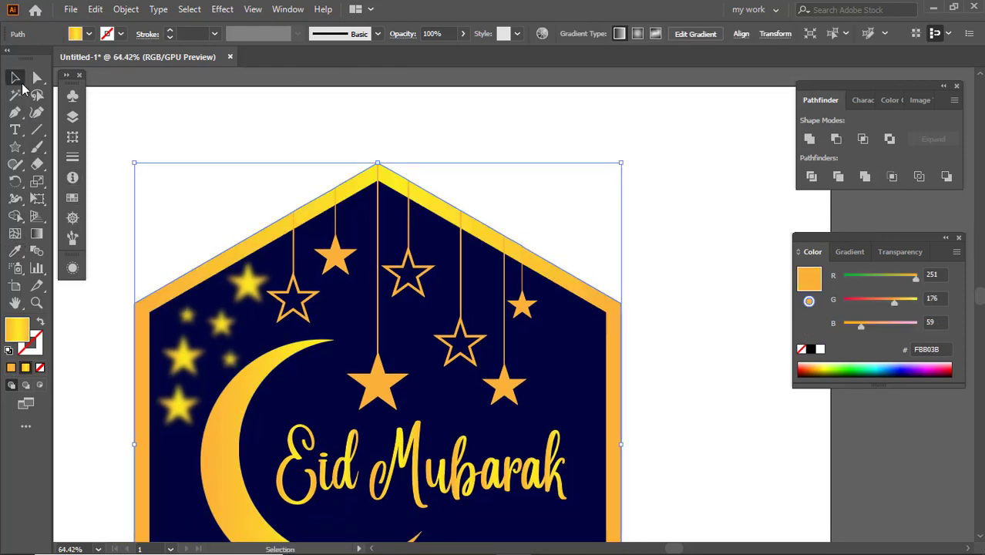
click(290, 165)
Select all the hanging stars across the hexagon and send them backward one level in the stacking order
scroll(292, 163, down, 2)
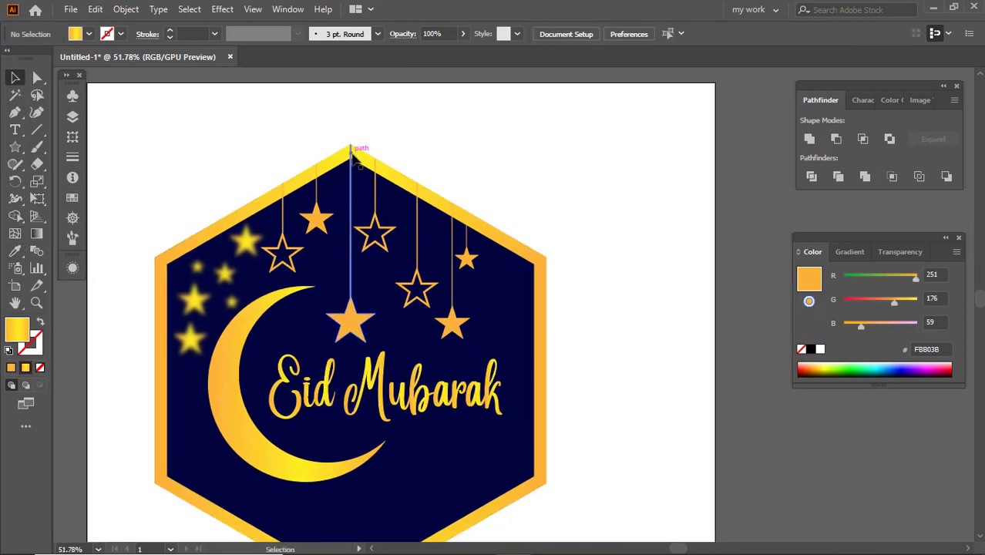
drag(357, 171, 398, 181)
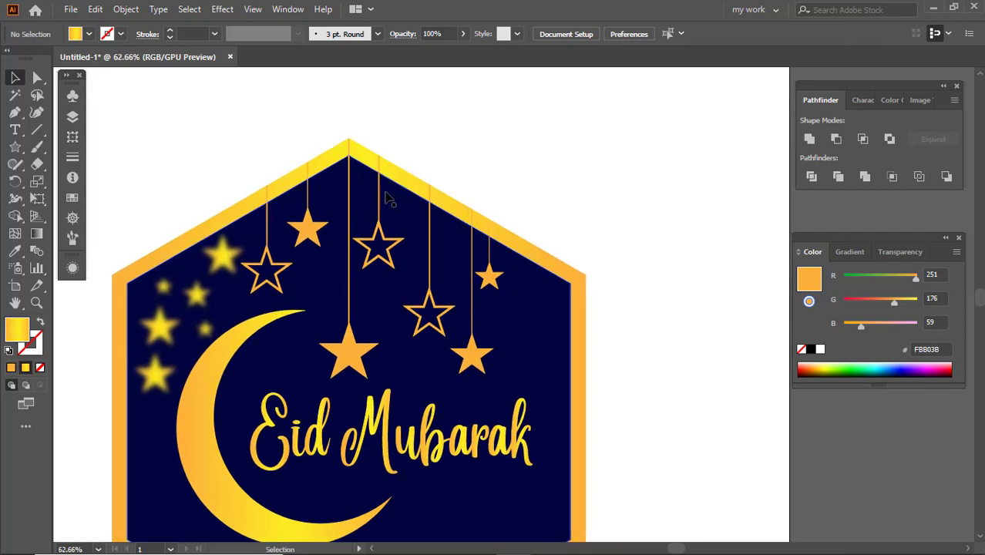
click(382, 182)
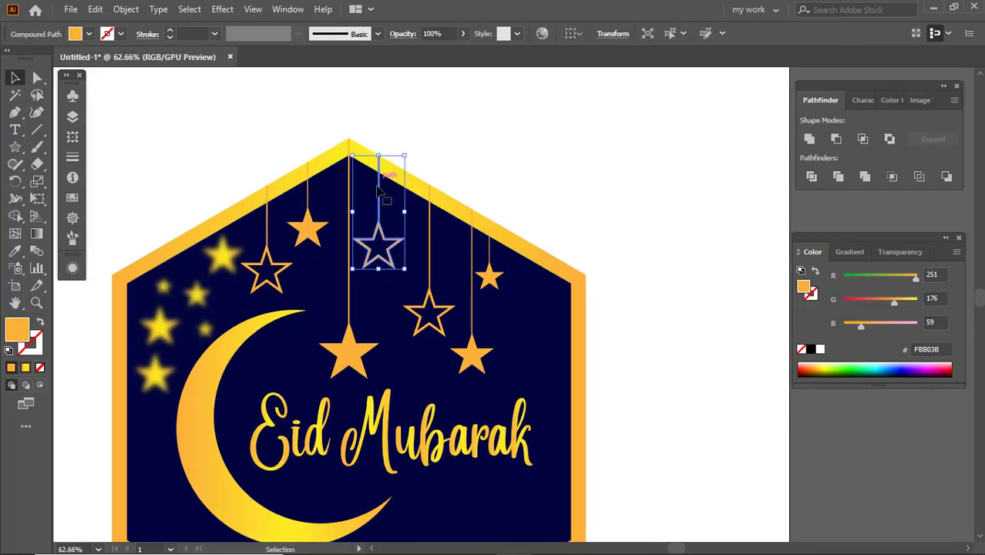
shift+click(430, 246)
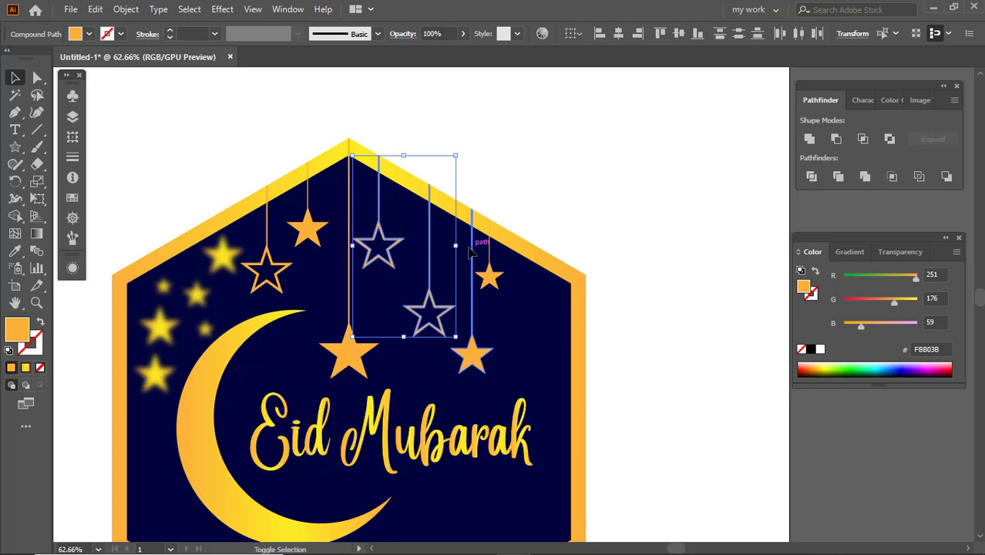
shift+click(491, 267)
shift+click(490, 279)
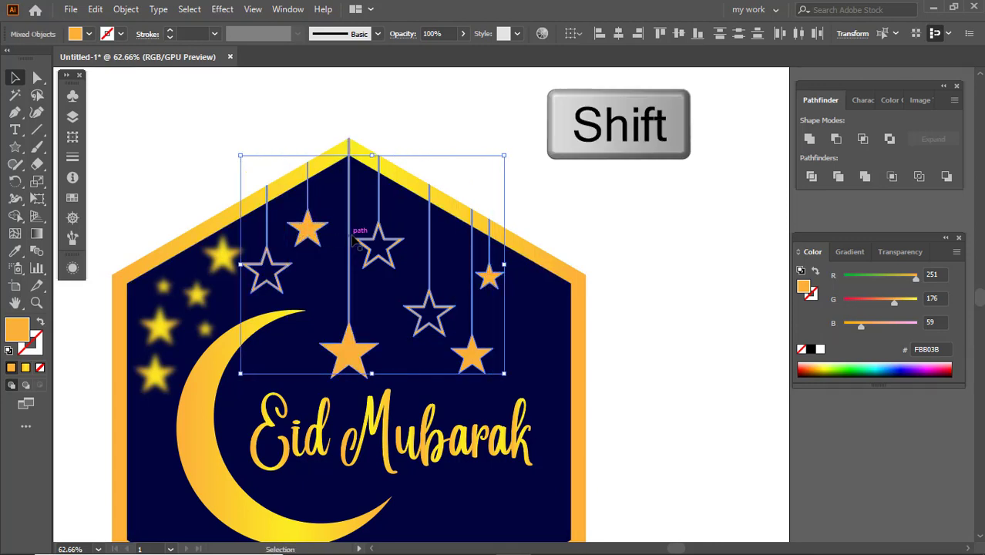
right_click(386, 238)
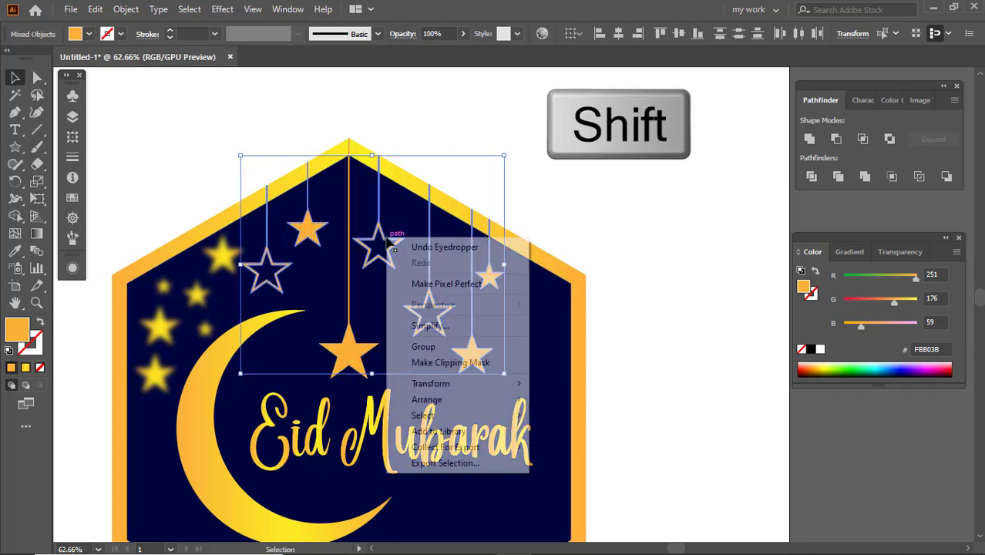
shift+click(349, 200)
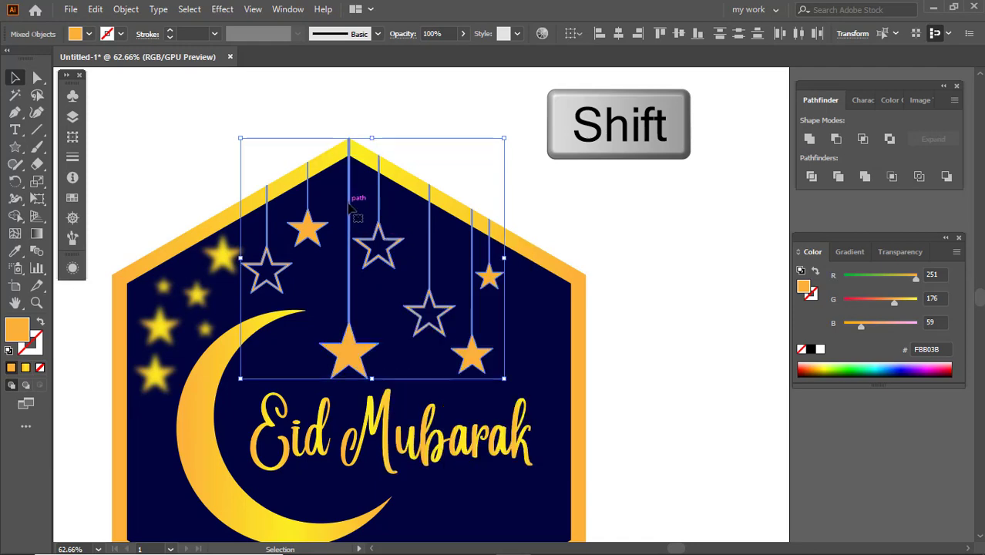
right_click(315, 245)
mouse_move(394, 388)
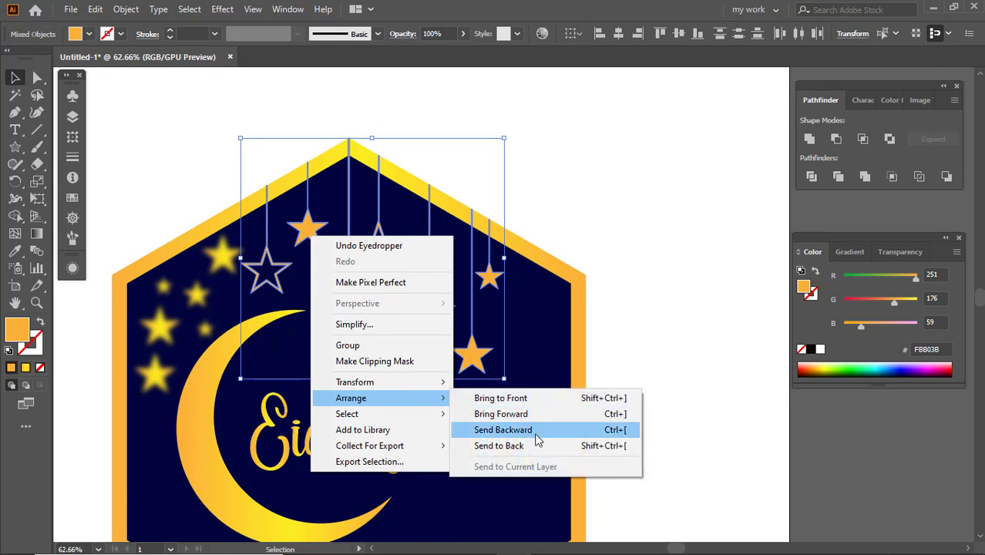
click(537, 429)
Send the selected hanging stars backward one more level and clear the selection
right_click(353, 358)
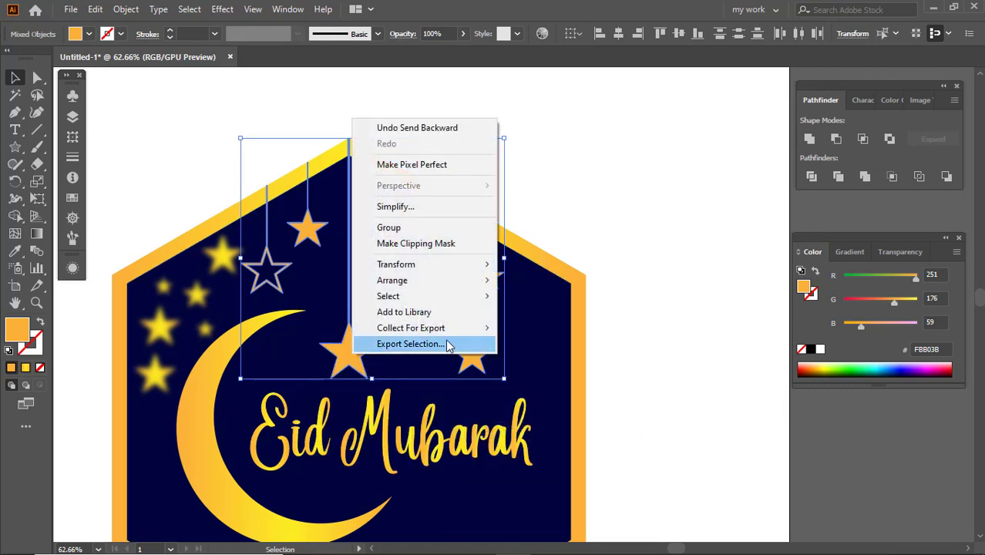
mouse_move(441, 283)
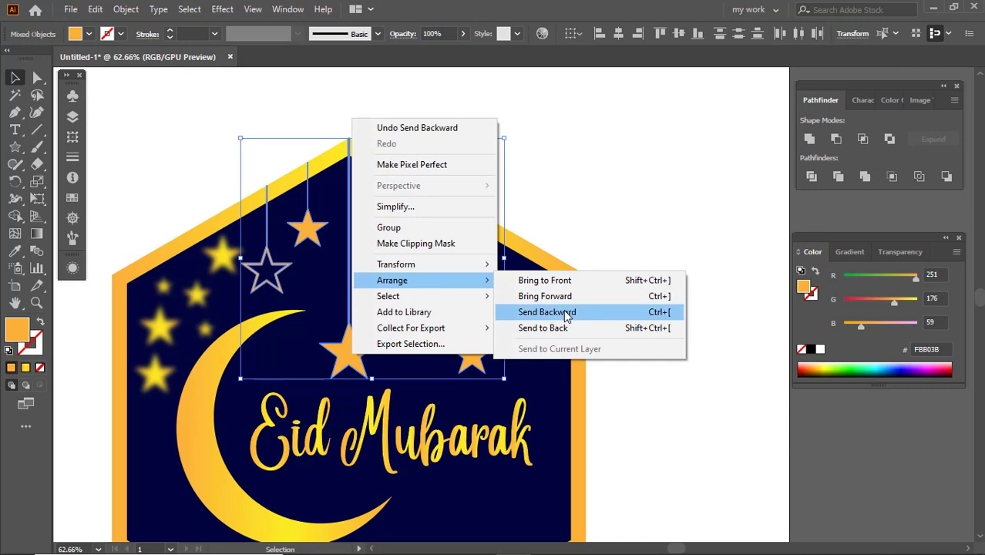
click(561, 311)
click(548, 147)
scroll(477, 218, up, 1)
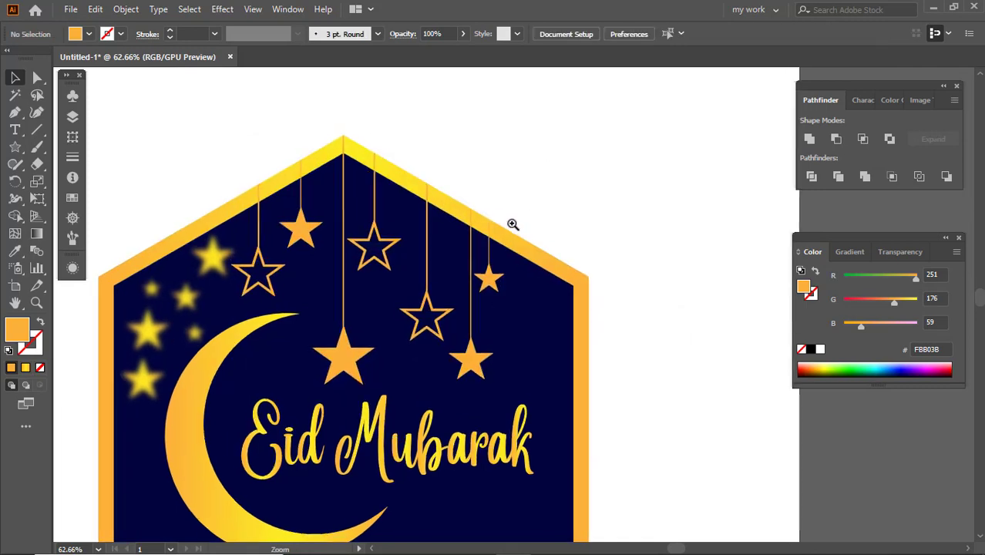
click(470, 253)
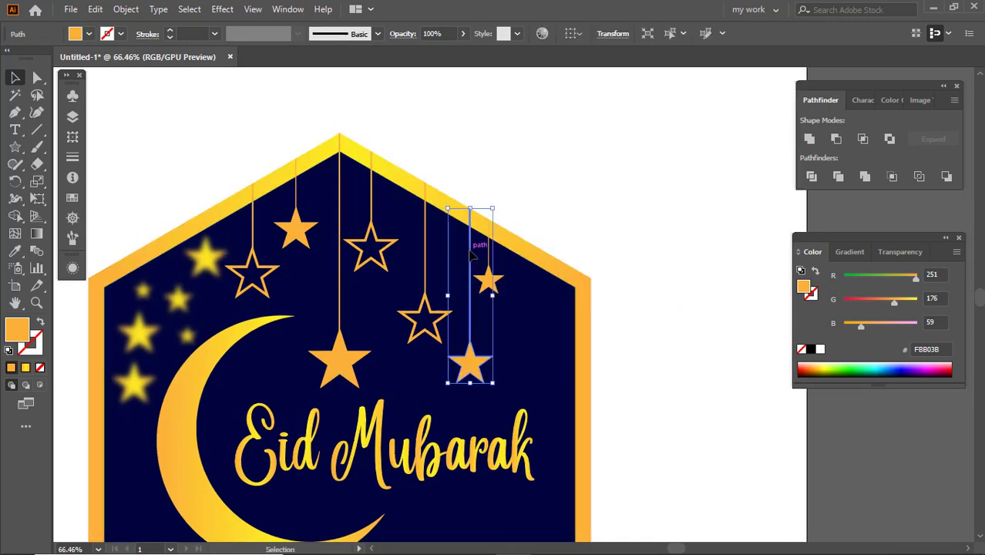
click(409, 109)
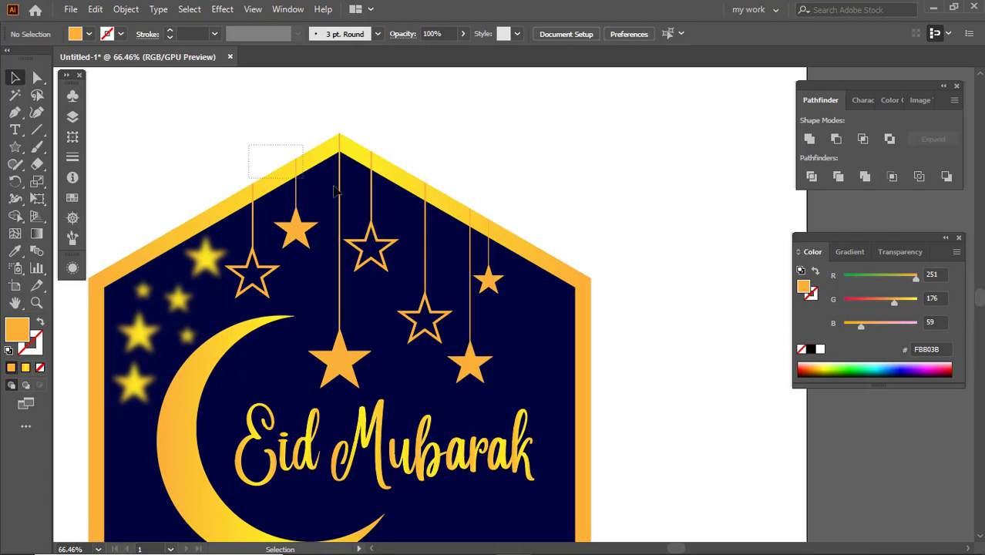
Select the hanging stars together with the border hexagon and apply the border's gold gradient to them with the Eyedropper
drag(512, 253, 476, 229)
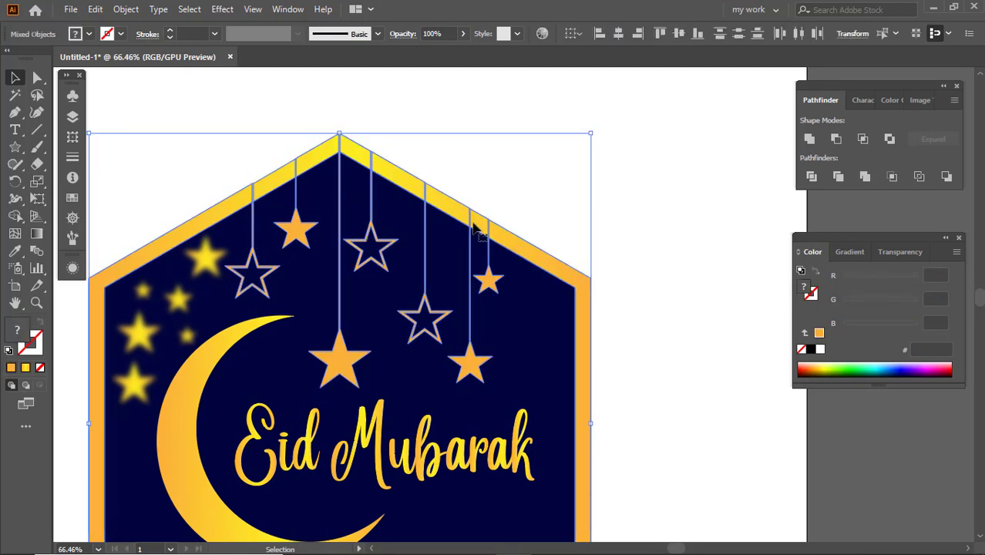
shift+click(447, 207)
shift+click(451, 236)
scroll(490, 204, down, 1)
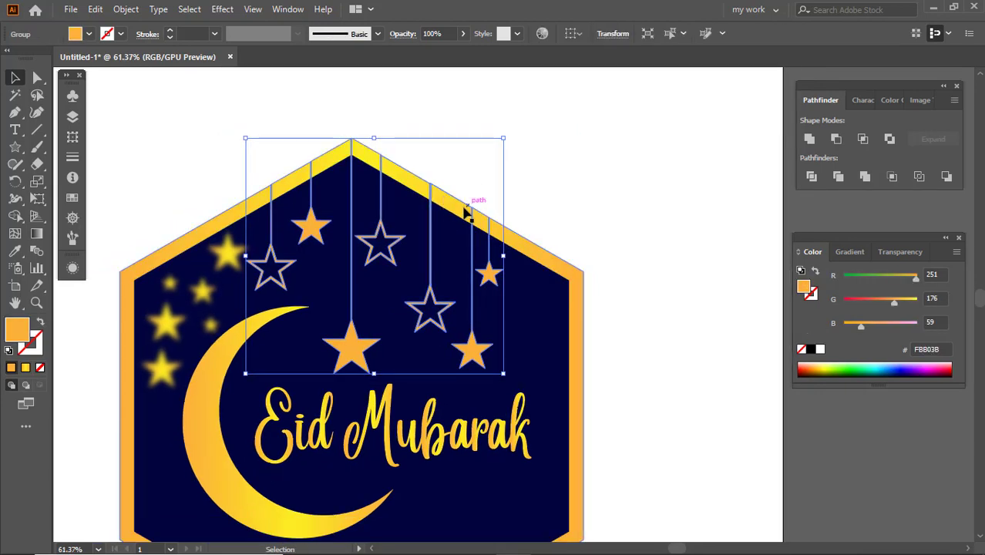
shift+click(457, 214)
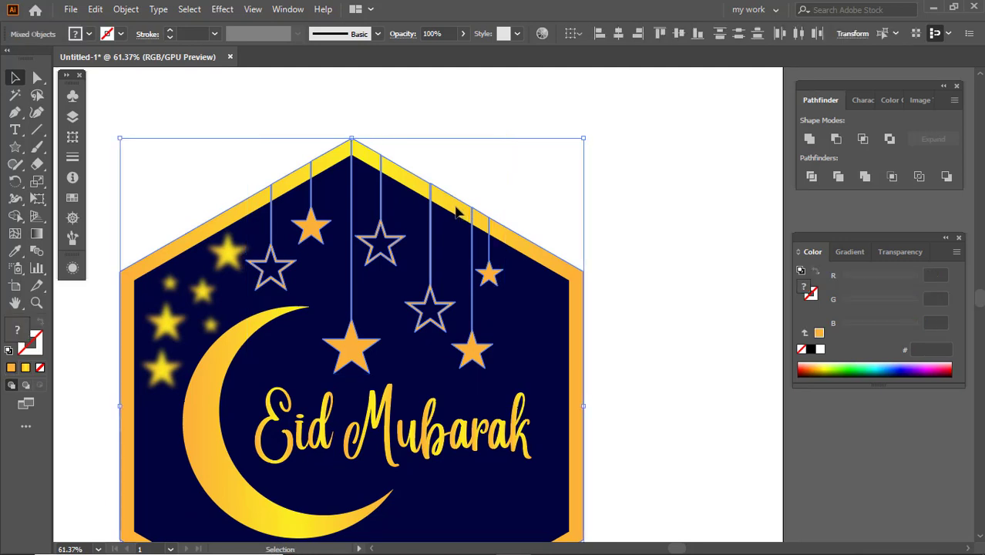
key(i)
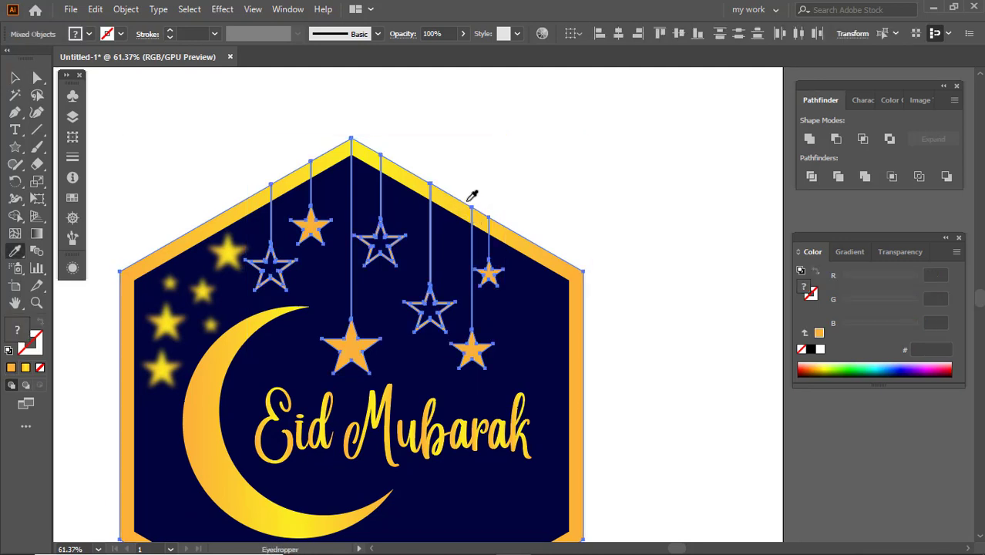
click(461, 204)
click(14, 78)
click(235, 143)
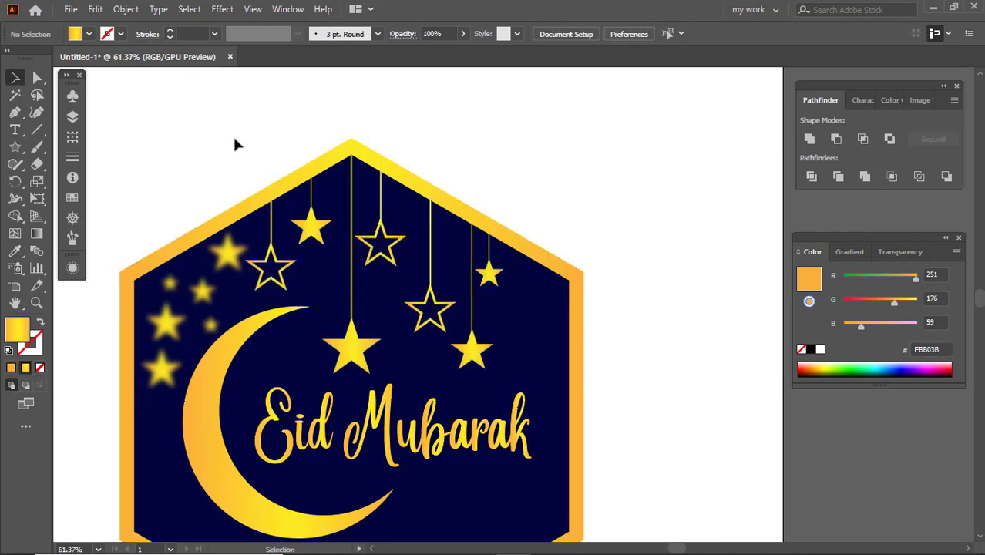
Add the text "2021" in Calibri Light on the blank area above the hexagon's upper-right edge
drag(380, 172, 400, 236)
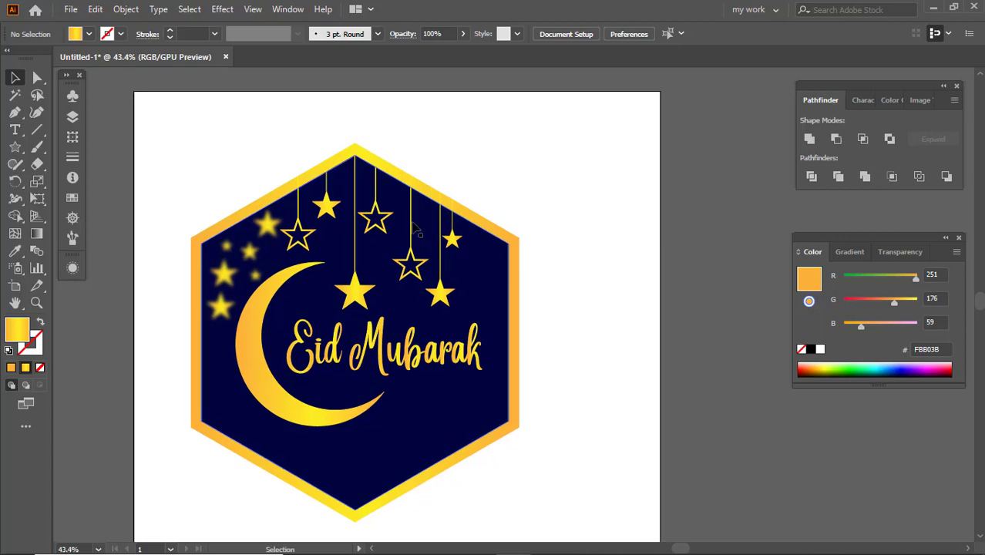
click(14, 130)
click(506, 148)
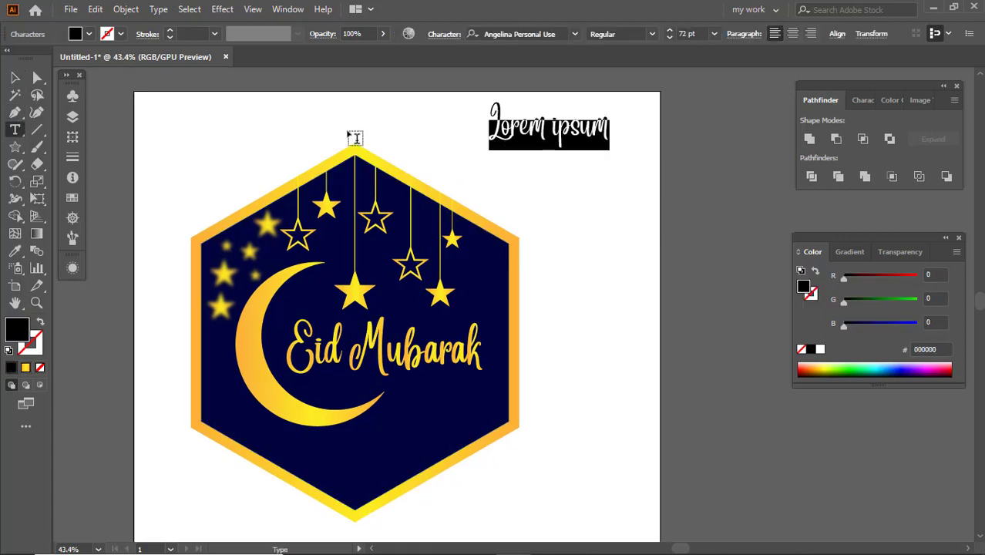
click(549, 35)
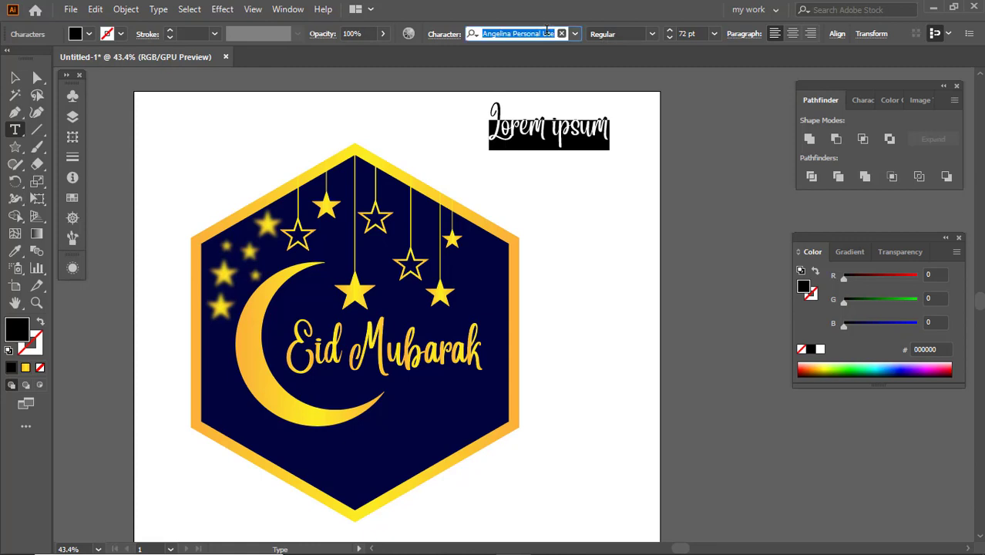
text(ca)
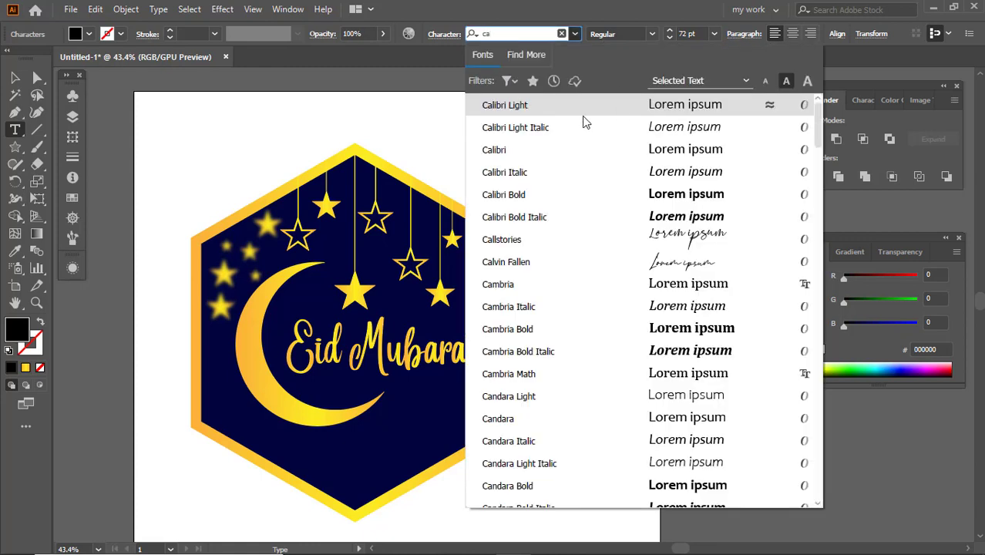
click(584, 115)
text(2021)
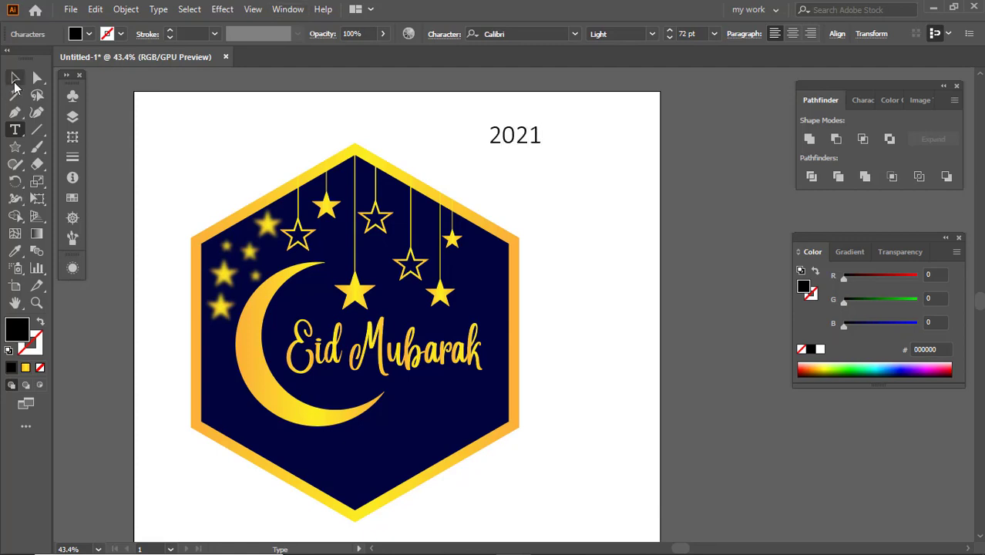
click(14, 81)
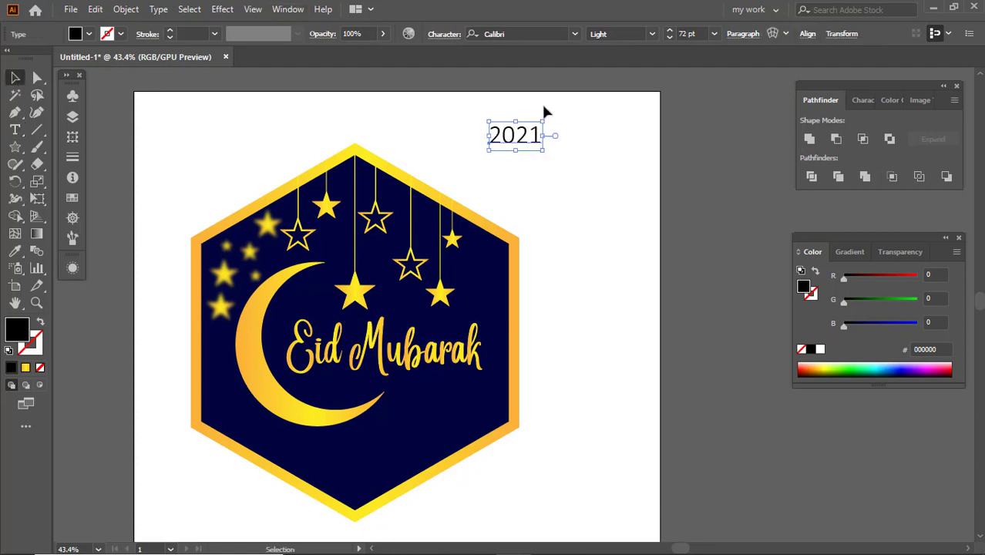
Move the "2021" text beneath the word Mubarak and fill it with white
drag(532, 136, 451, 394)
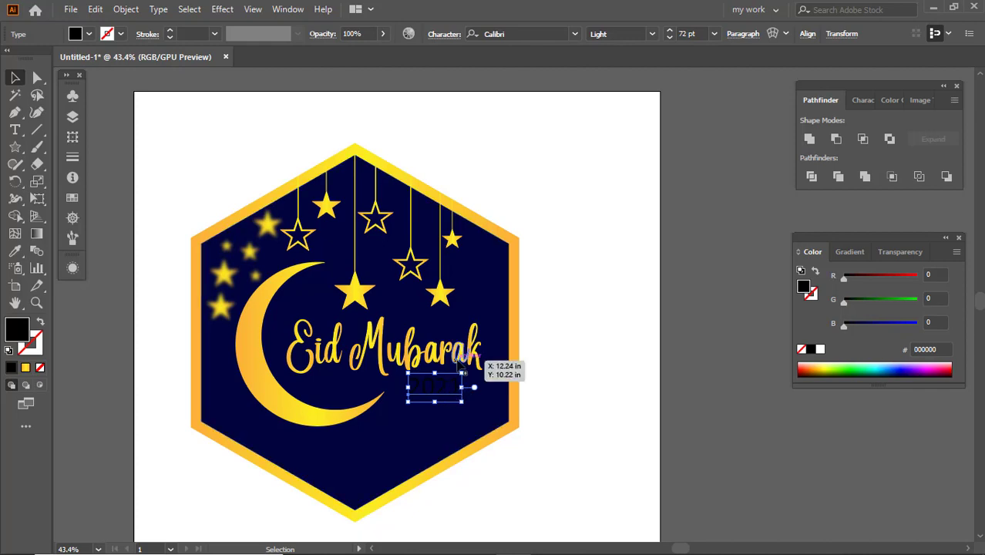
click(820, 350)
scroll(545, 395, up, 2)
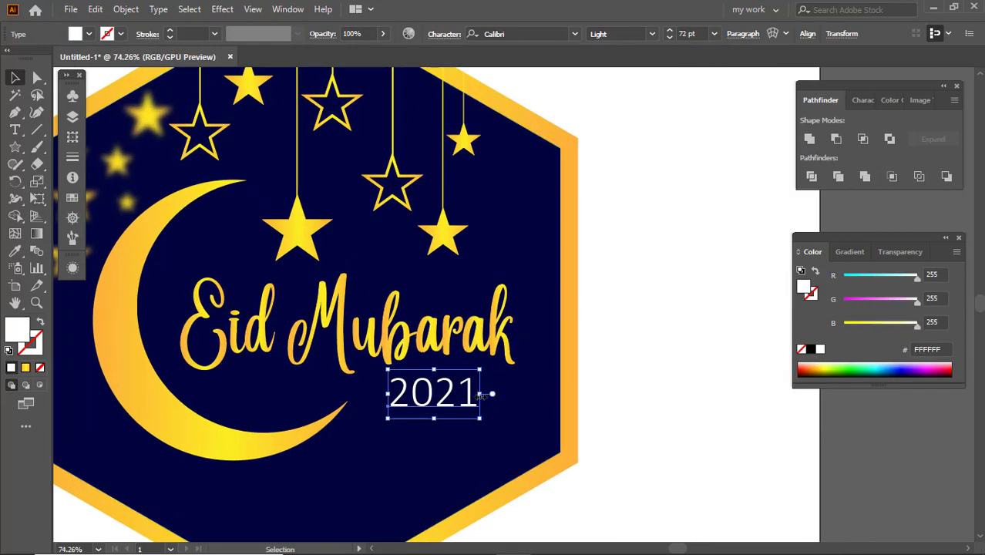
Enlarge the "2021" text to about 105 pt and set its font style to Bold
drag(480, 394, 502, 394)
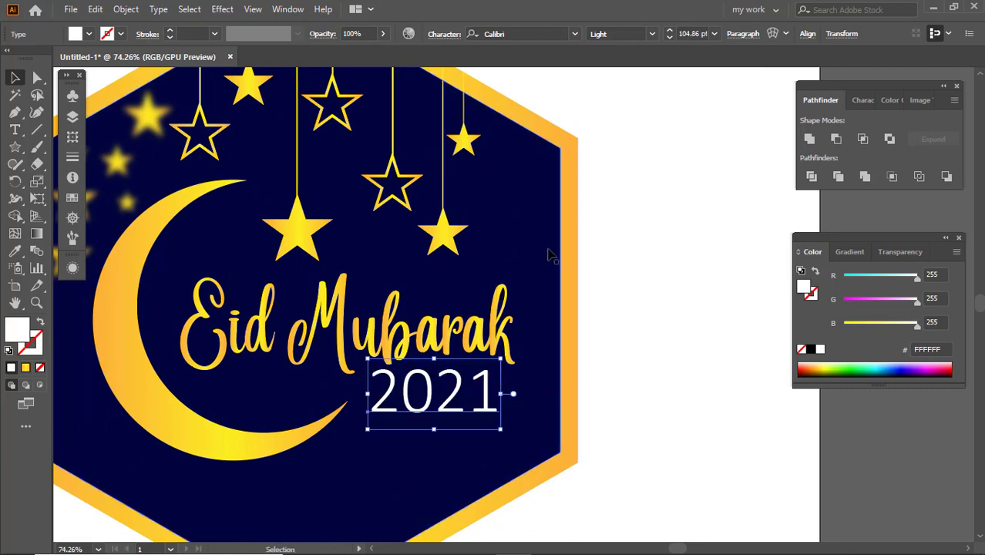
click(654, 34)
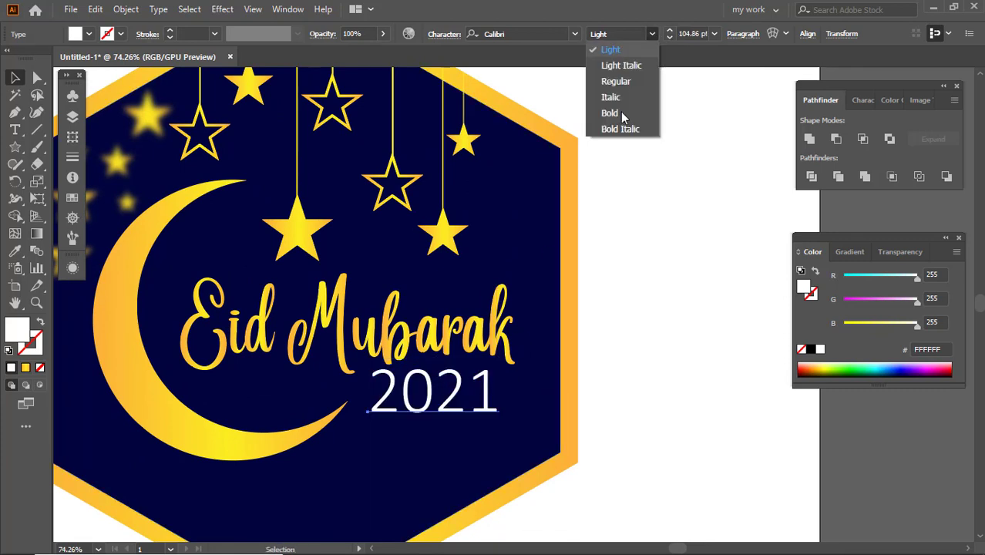
click(620, 113)
click(597, 247)
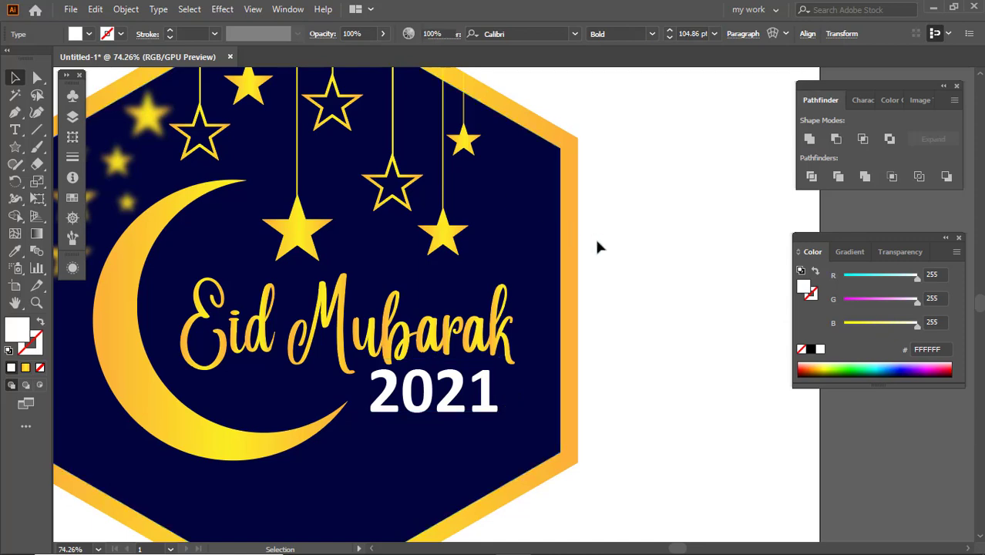
Convert the "2021" text to outlines and shift it slightly down from the Eid Mubarak lettering
drag(418, 383, 435, 394)
right_click(425, 394)
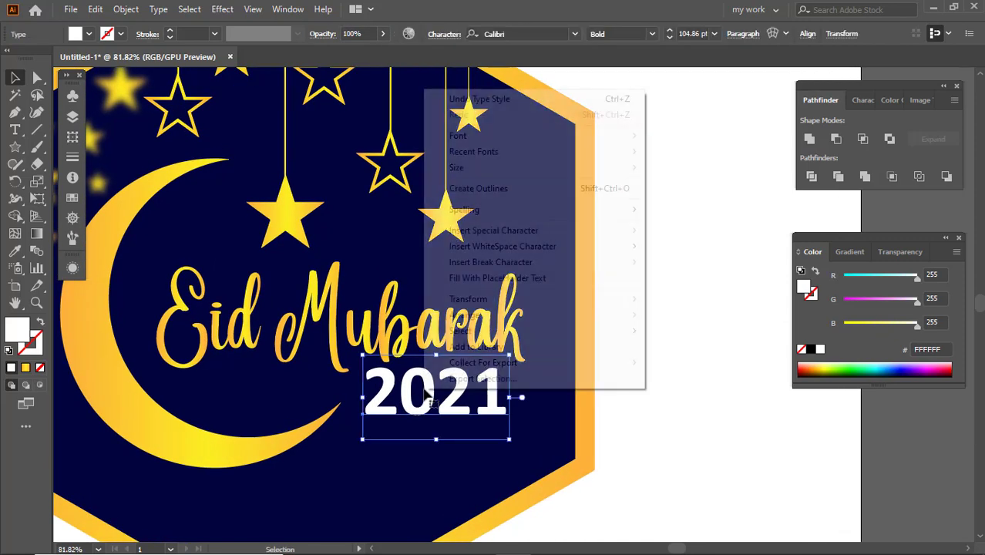
click(462, 187)
click(589, 269)
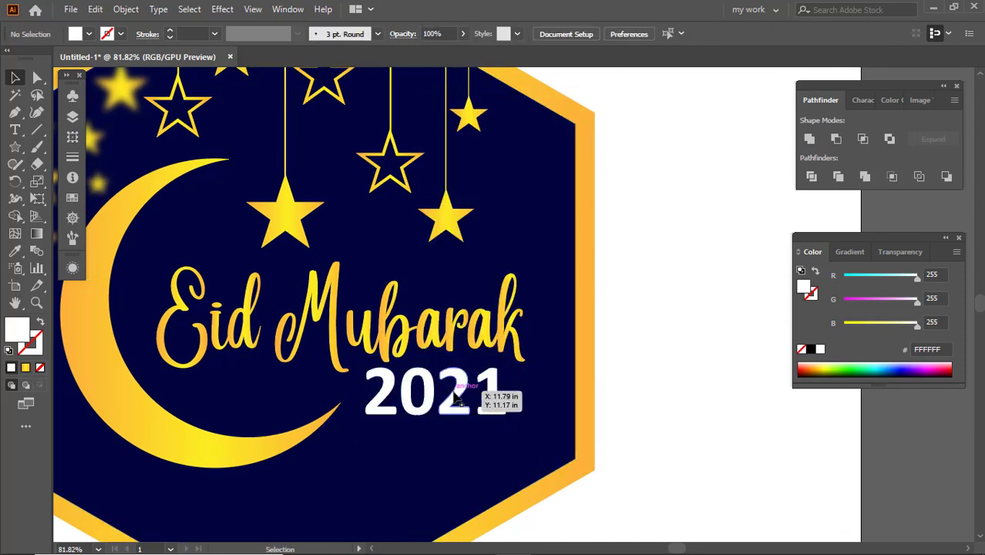
drag(455, 392, 452, 402)
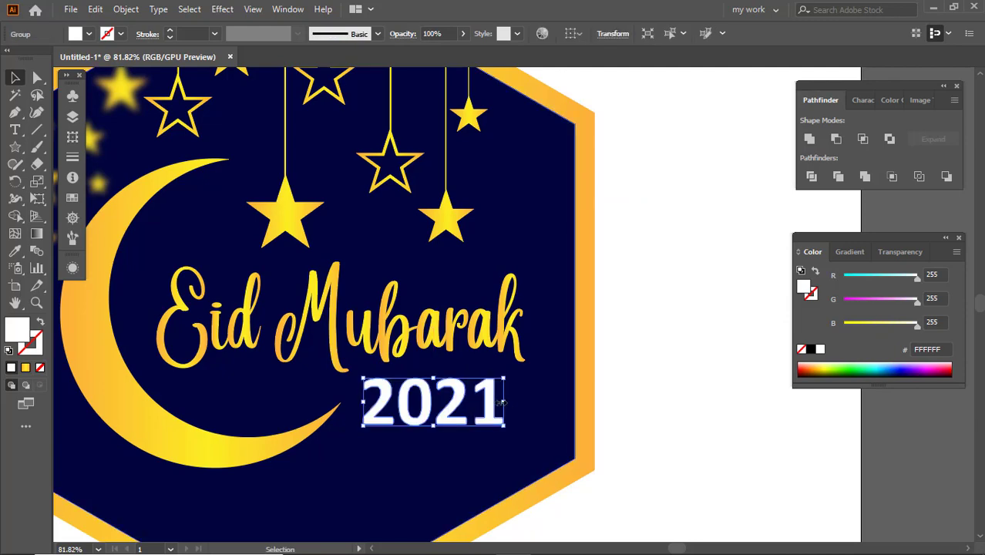
click(677, 326)
Apply the border hexagon's gold gradient to the outlined "2021" with the Eyedropper
key(ctrl+space)
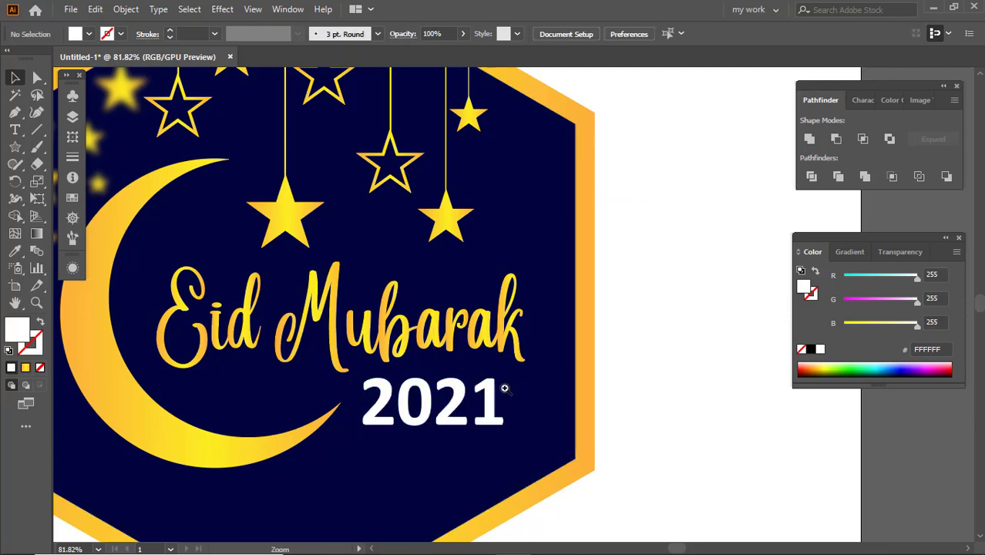
drag(504, 388, 380, 370)
click(453, 412)
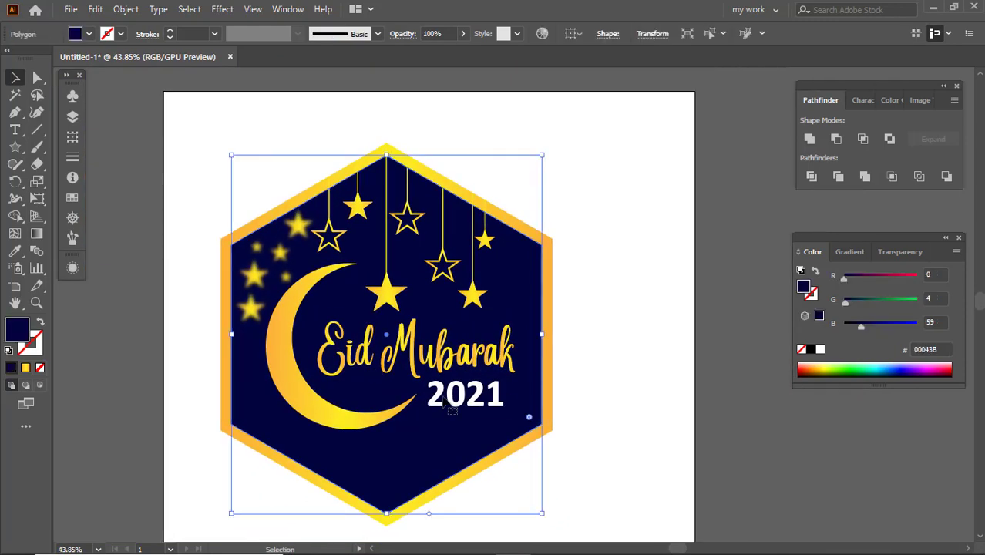
click(456, 399)
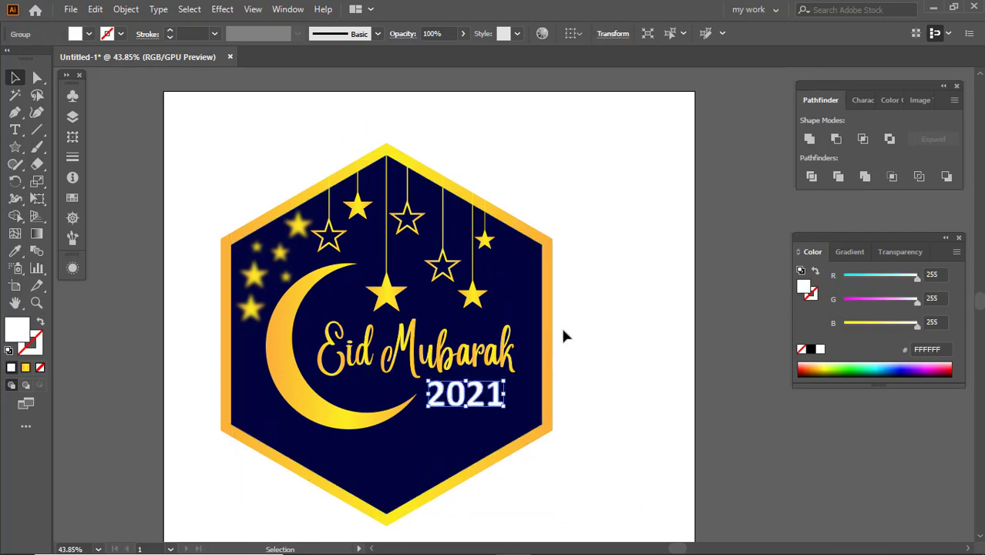
key(i)
click(552, 286)
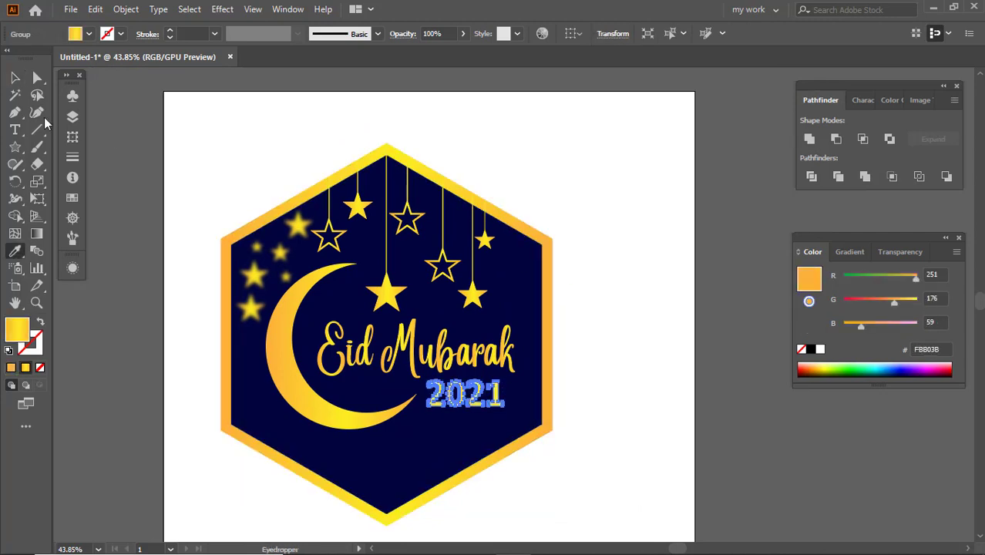
click(15, 80)
click(256, 129)
drag(433, 269, 421, 268)
drag(420, 267, 397, 265)
drag(223, 169, 242, 189)
drag(570, 447, 570, 445)
drag(506, 363, 536, 362)
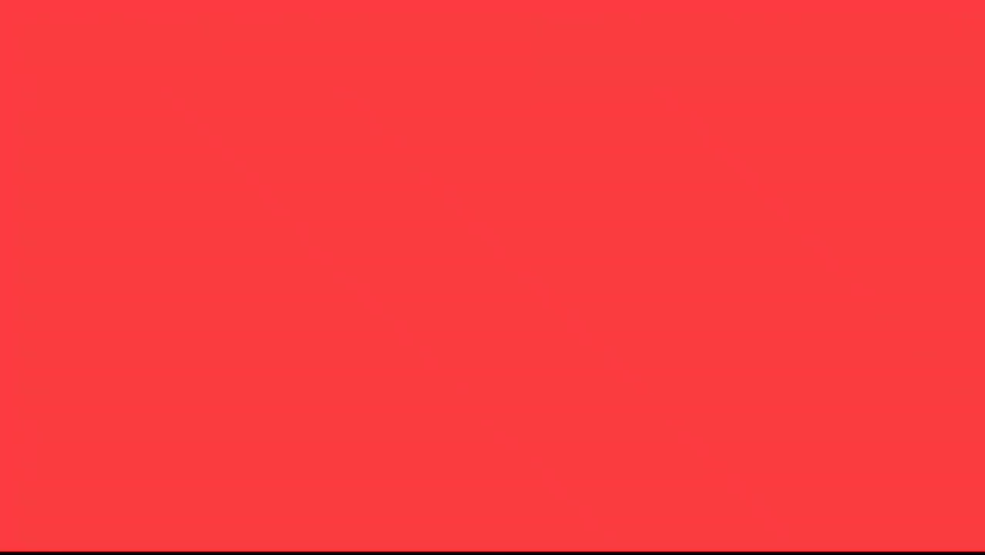